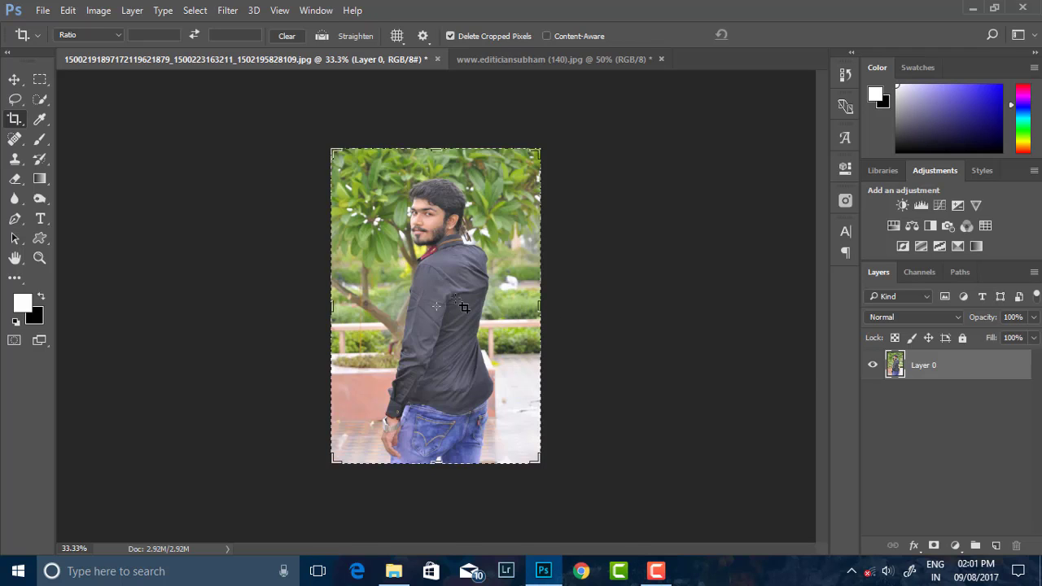
In Camera Raw, set Highlights -23, Shadows +46, Blacks -18, Clarity +14 and Contrast +12.
scroll(447, 303, "up", 3)
scroll(446, 302, "down", 1)
scroll(446, 302, "down", 1)
left_click(227, 9)
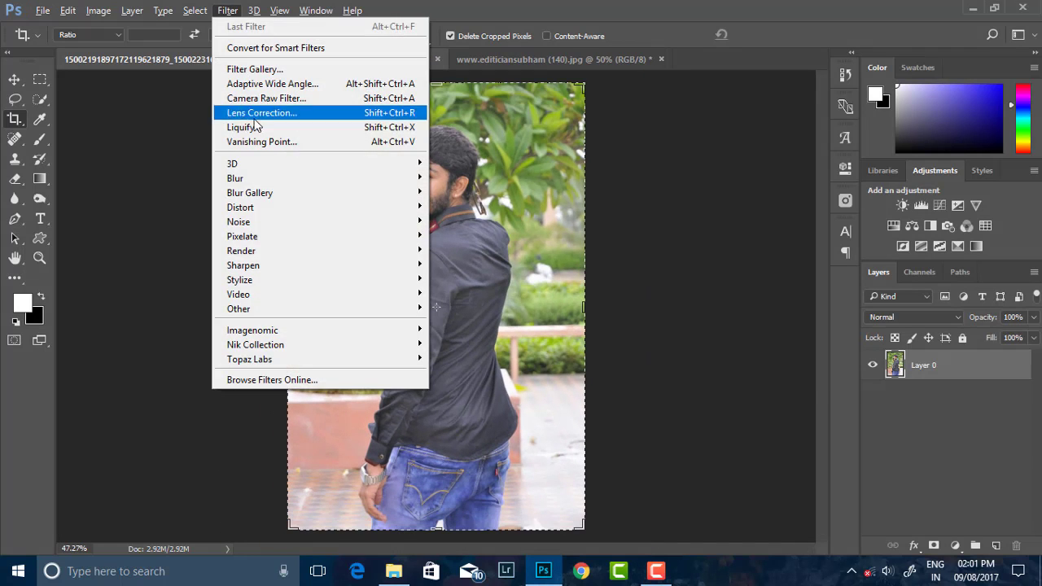
key("Escape")
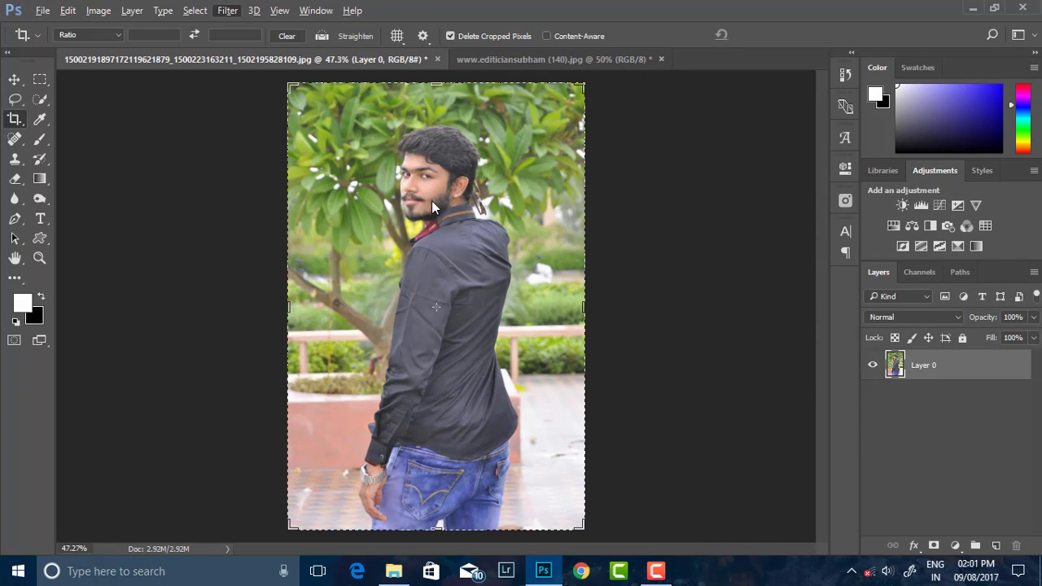
key("shift+ctrl+a")
mouse_move(867, 383)
left_mouse_down()
mouse_move(780, 382)
mouse_move(845, 386)
mouse_move(909, 413)
left_mouse_up()
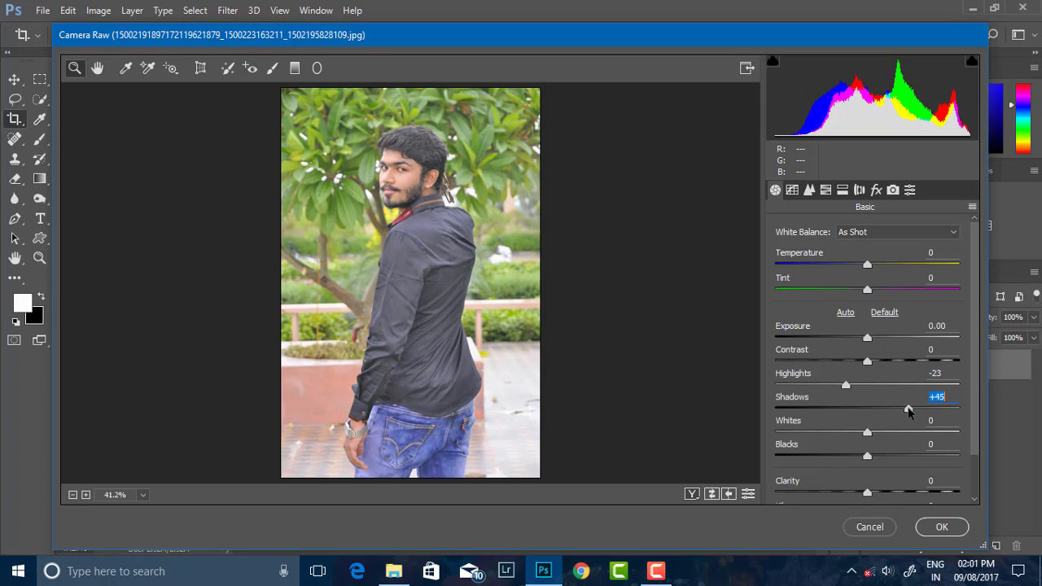
left_click_drag(865, 457, 849, 457)
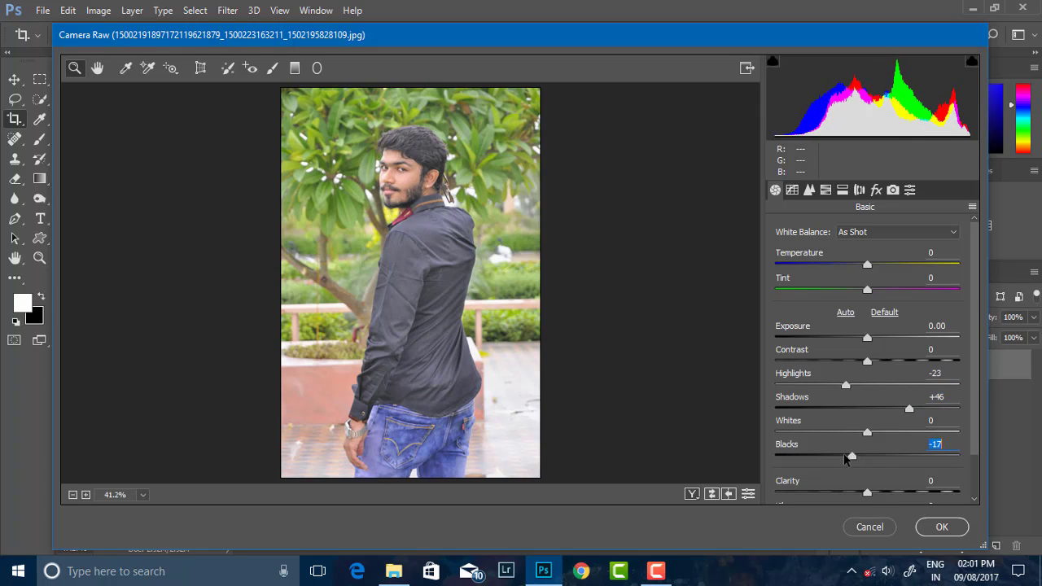
left_click_drag(868, 493, 882, 494)
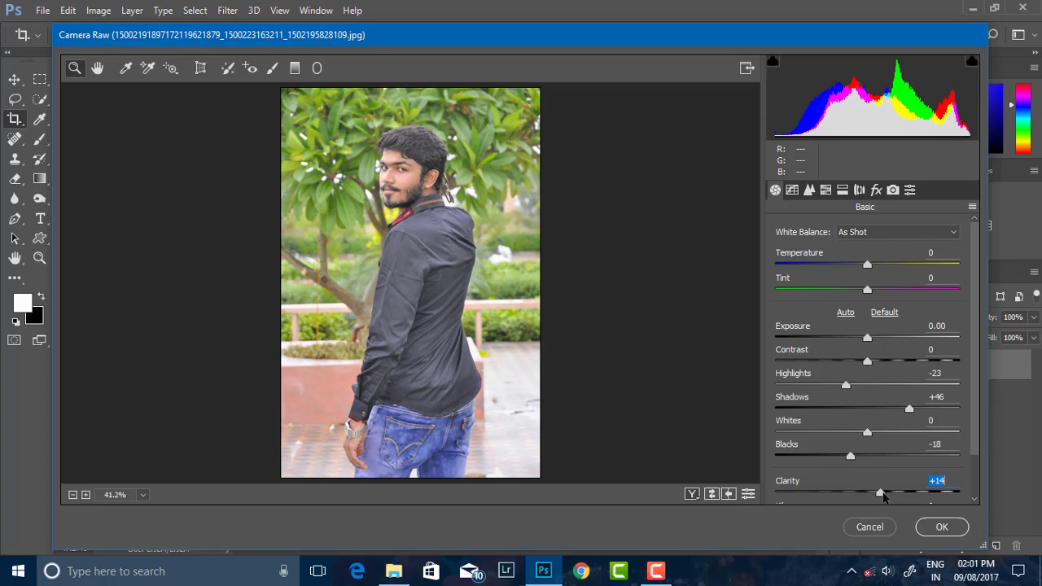
left_click_drag(867, 361, 880, 361)
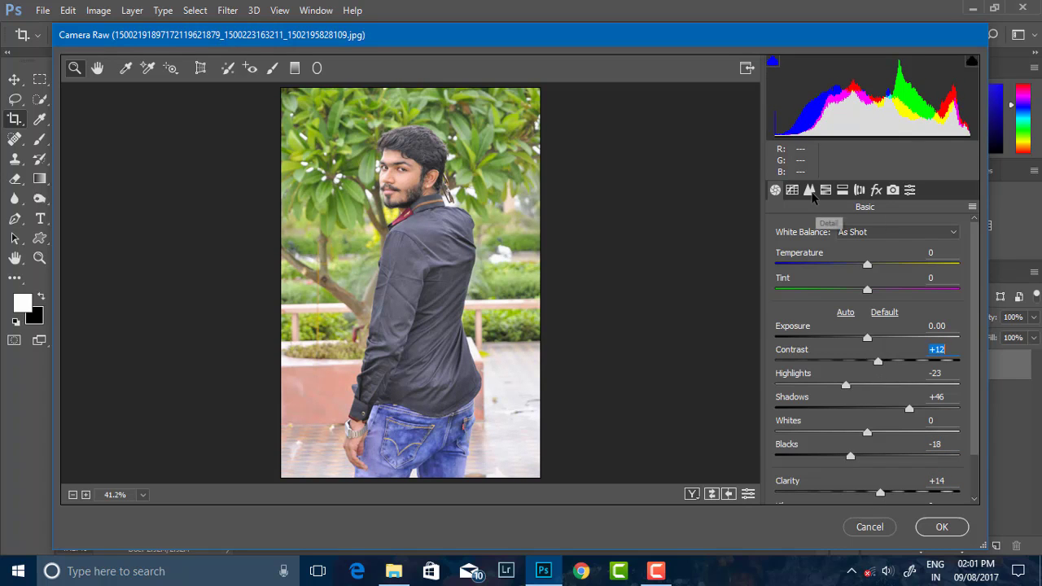
Raise the Detail sharpening amount and brighten the oranges in HSL Luminance.
left_click(808, 189)
left_click_drag(806, 253, 827, 253)
left_click(825, 190)
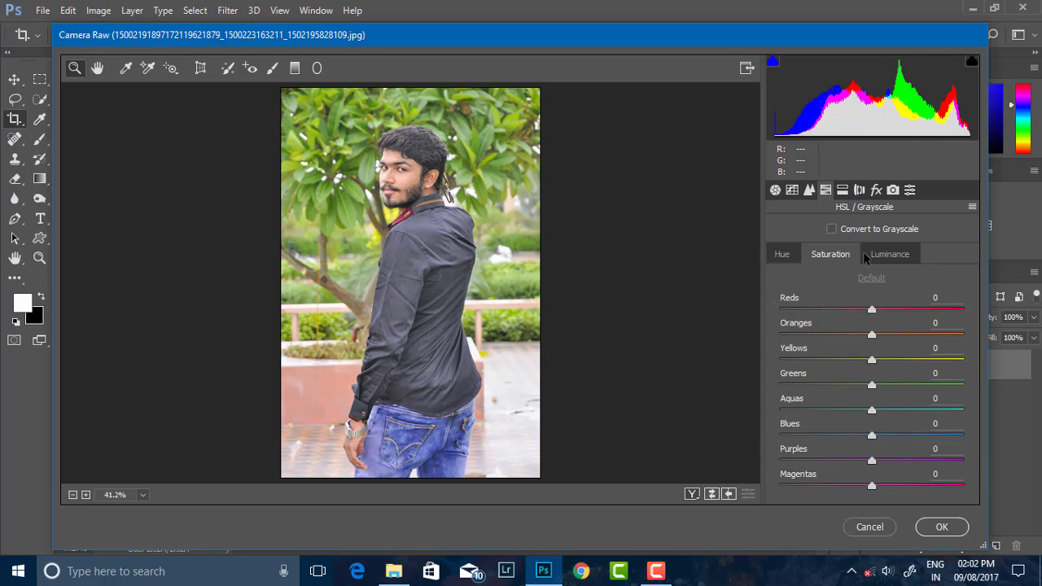
left_click(889, 254)
mouse_move(872, 334)
left_mouse_down()
mouse_move(889, 336)
mouse_move(889, 315)
left_mouse_up()
Set Reds saturation to +19 with Aquas left at 0, and apply the Camera Raw edits.
left_click(844, 258)
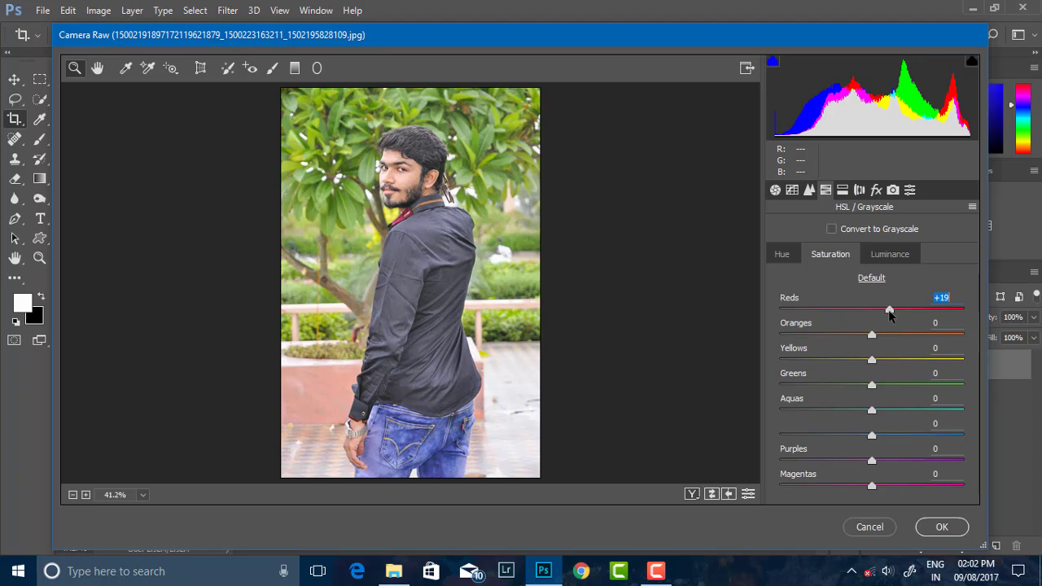
left_click_drag(872, 411, 900, 410)
left_click_drag(961, 424, 907, 411)
double_click(905, 409)
left_click(965, 526)
Trace a Pen path around the man, from the bottom edge up his hand, wrist and cuff.
scroll(438, 323, "up", 2)
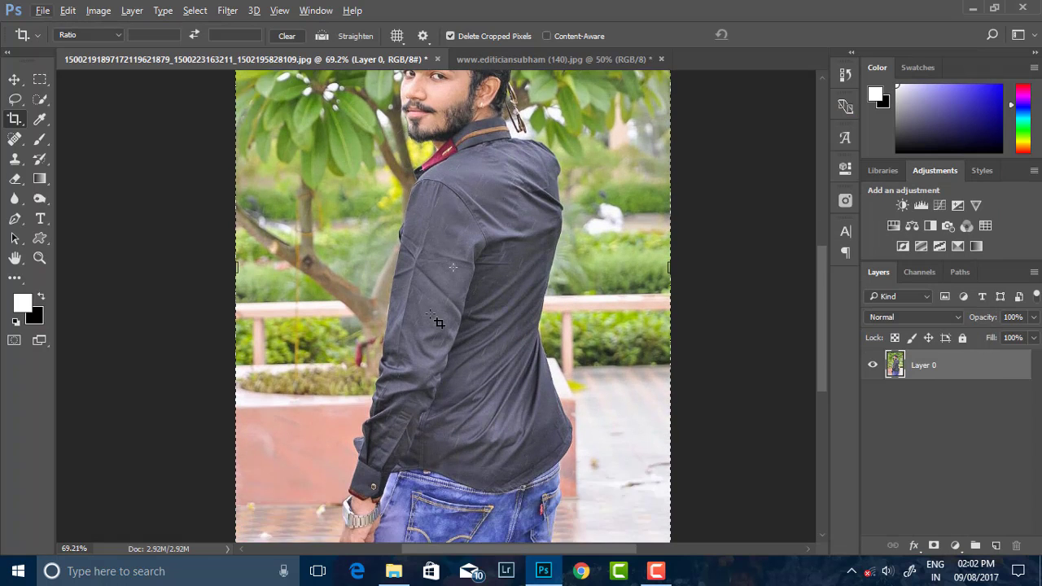
scroll(438, 323, "down", 5)
left_click(15, 218)
scroll(383, 408, "up", 3)
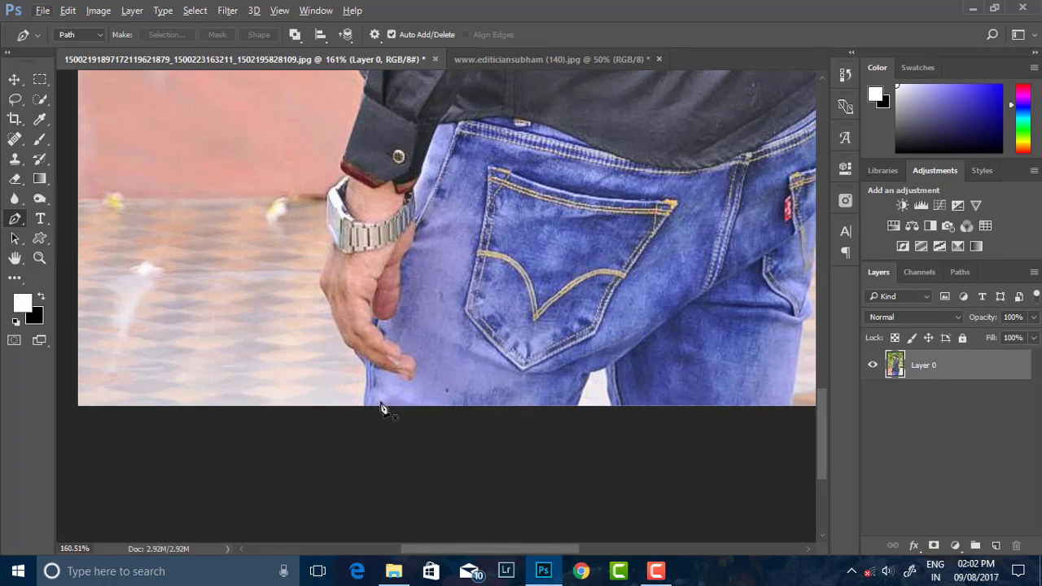
left_click(366, 404)
left_click(363, 366)
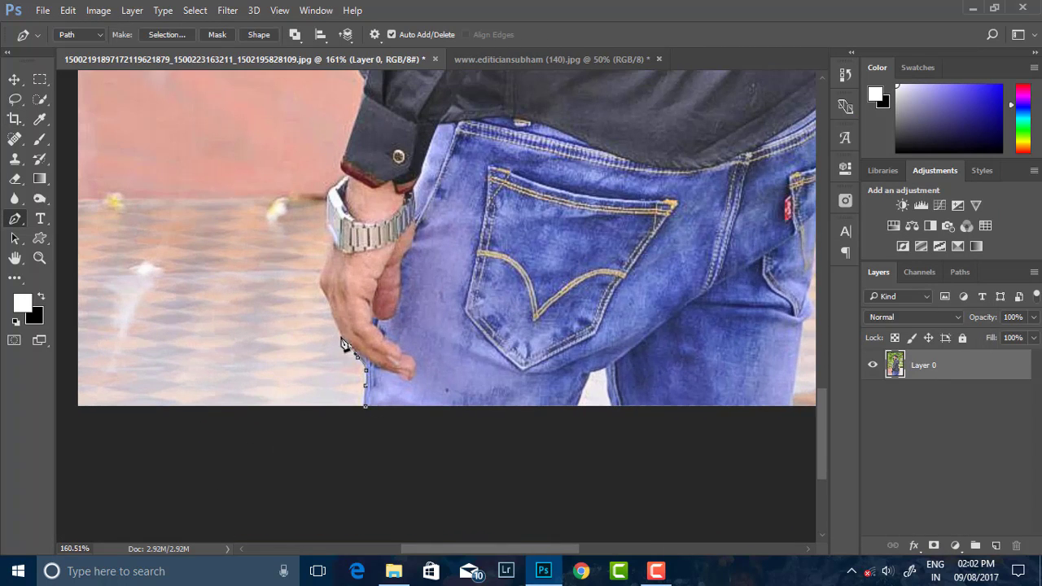
left_click(337, 325)
left_click(322, 266)
left_click(331, 188)
left_click(351, 127)
scroll(363, 149, "up", 2)
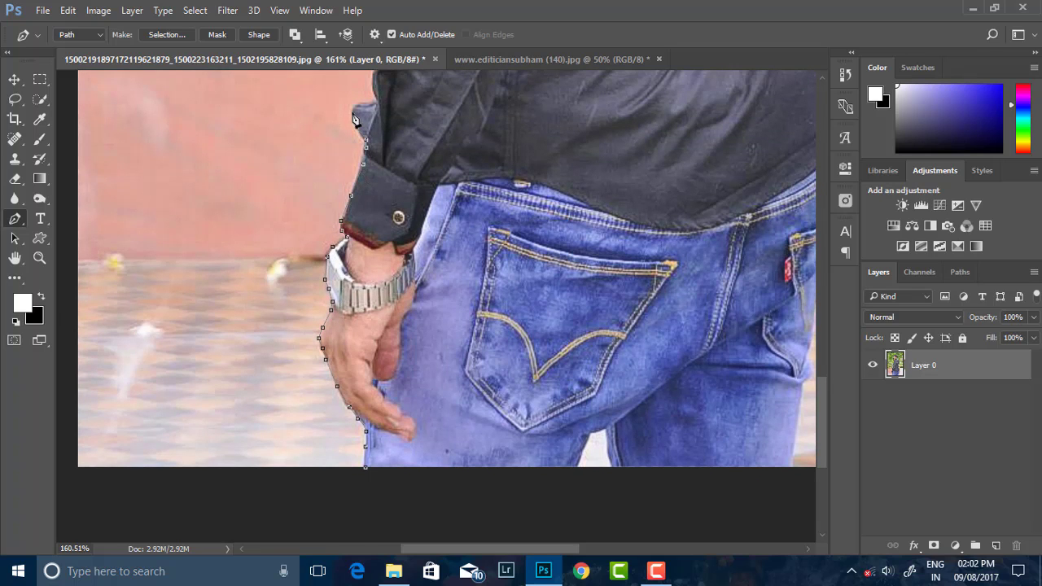
scroll(378, 104, "up", 2)
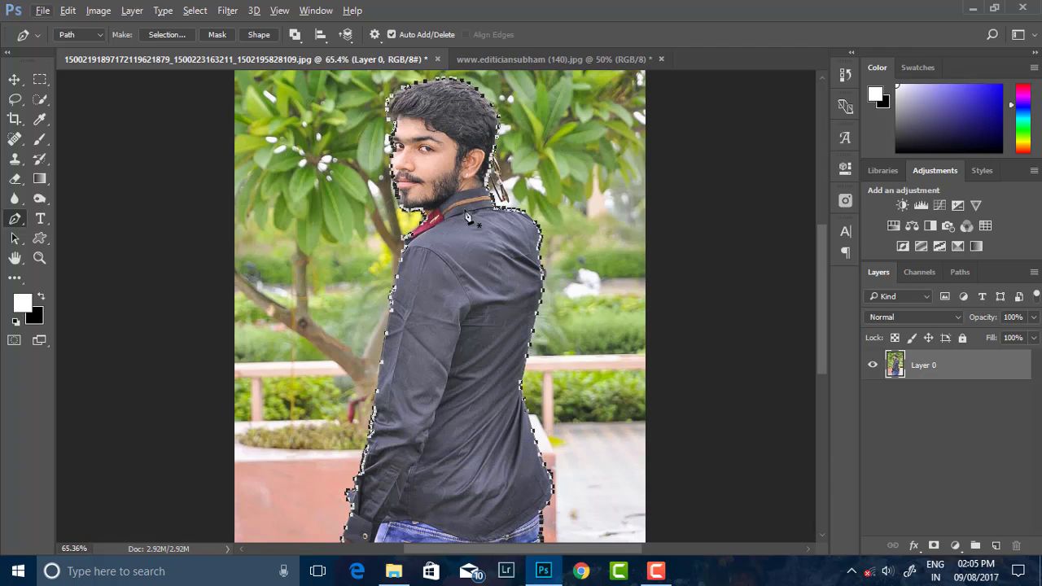
Convert the path into a selection feathered by 1.5 px and fit the image on screen.
right_click(436, 168)
left_click(469, 237)
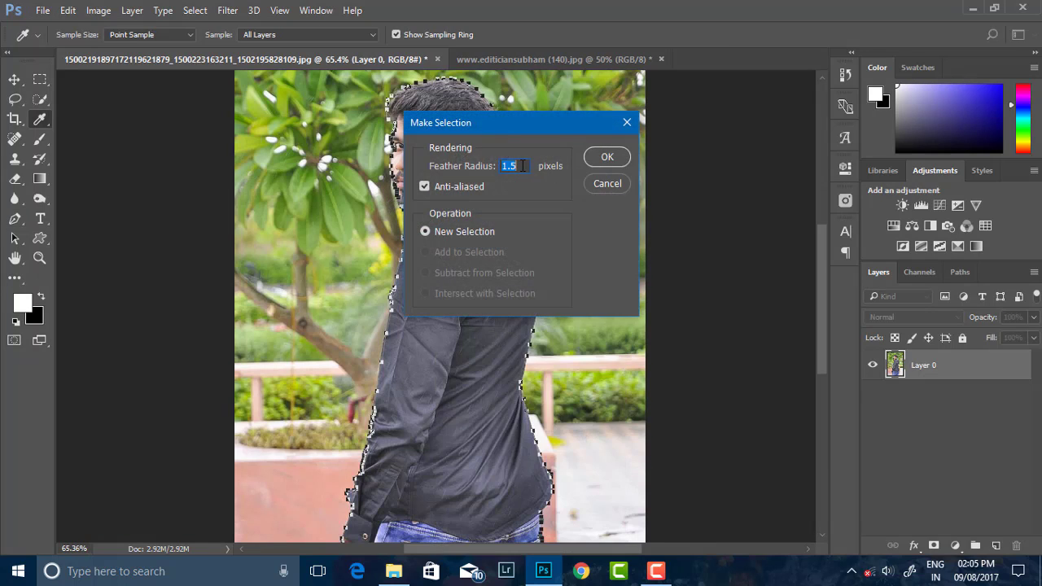
type("1")
left_click(607, 157)
key("ctrl+0")
left_click(40, 99)
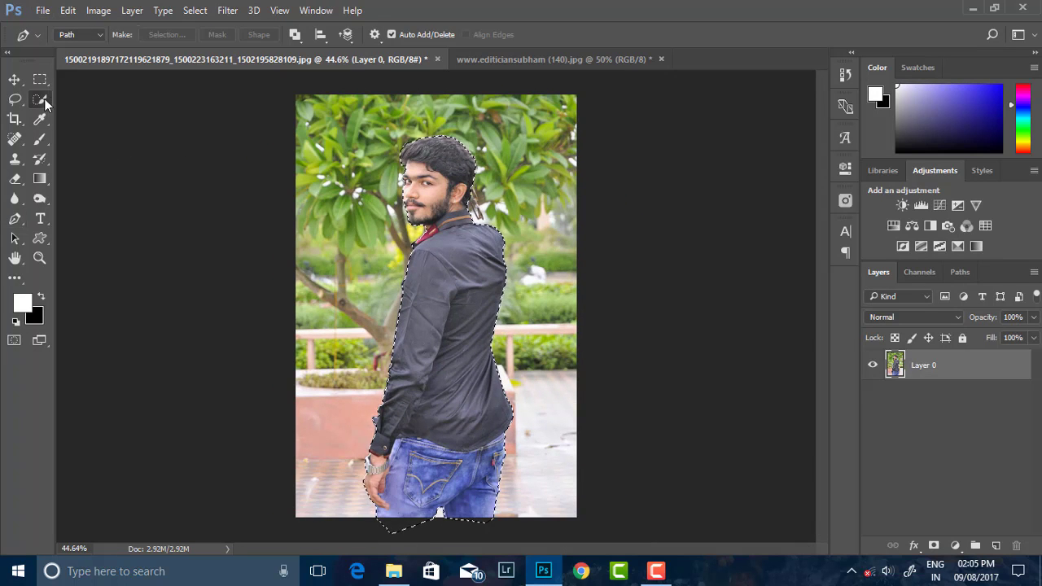
Open Select and Mask and set the Refine Edge brush to 11 px.
left_click(379, 38)
scroll(448, 310, "up", 3)
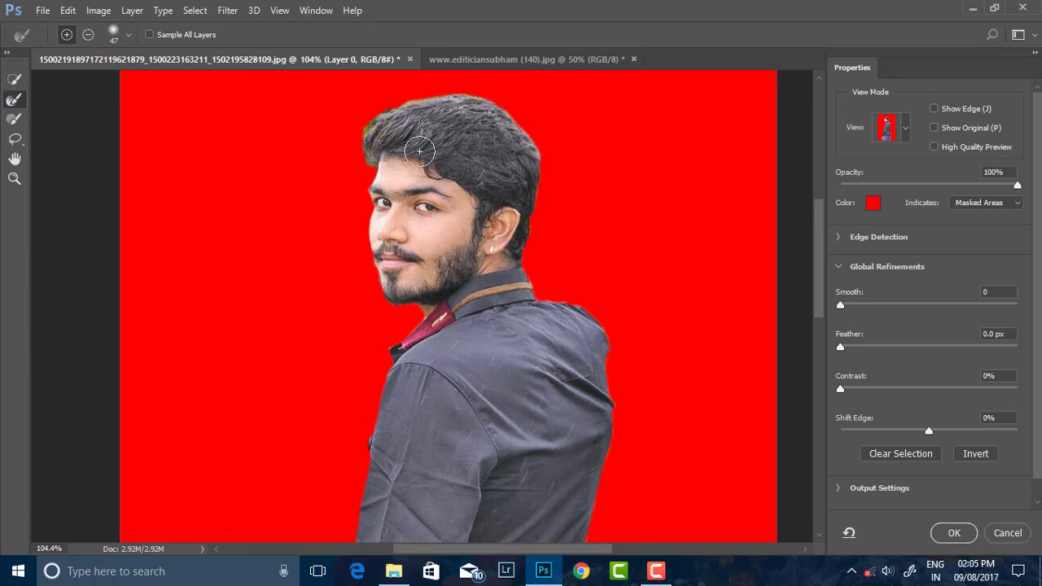
left_click(128, 34)
left_click_drag(58, 82, 54, 82)
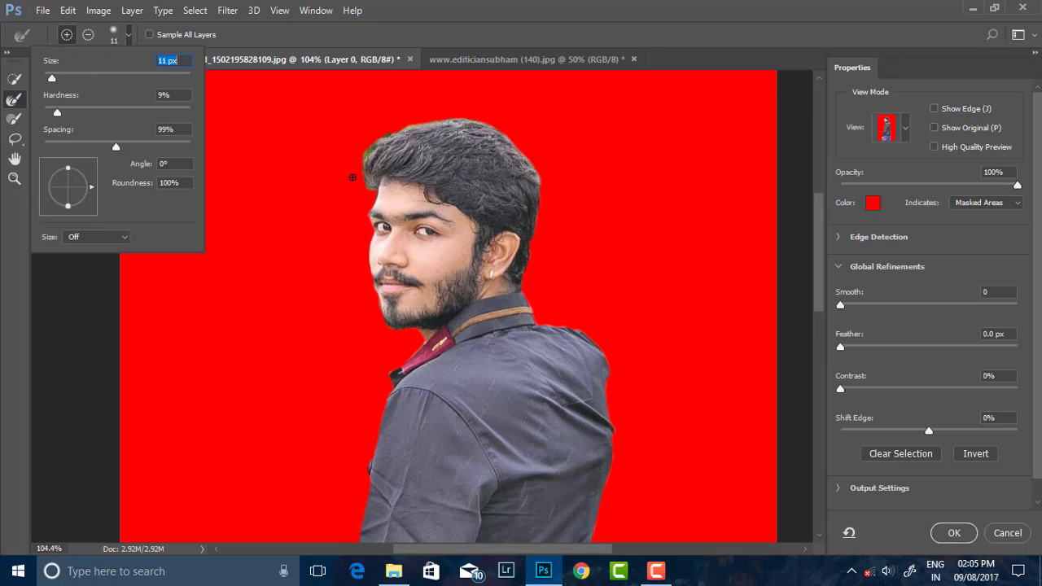
left_click(371, 185)
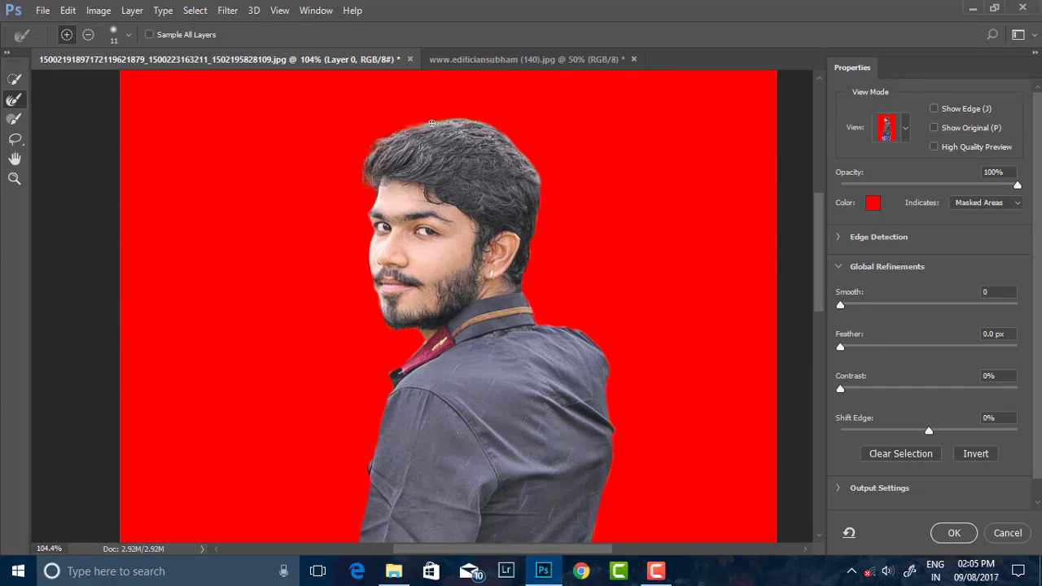
Refine the hair edges, set edge feather to 0.4 px, and output to a layer mask.
scroll(395, 334, "up", 2)
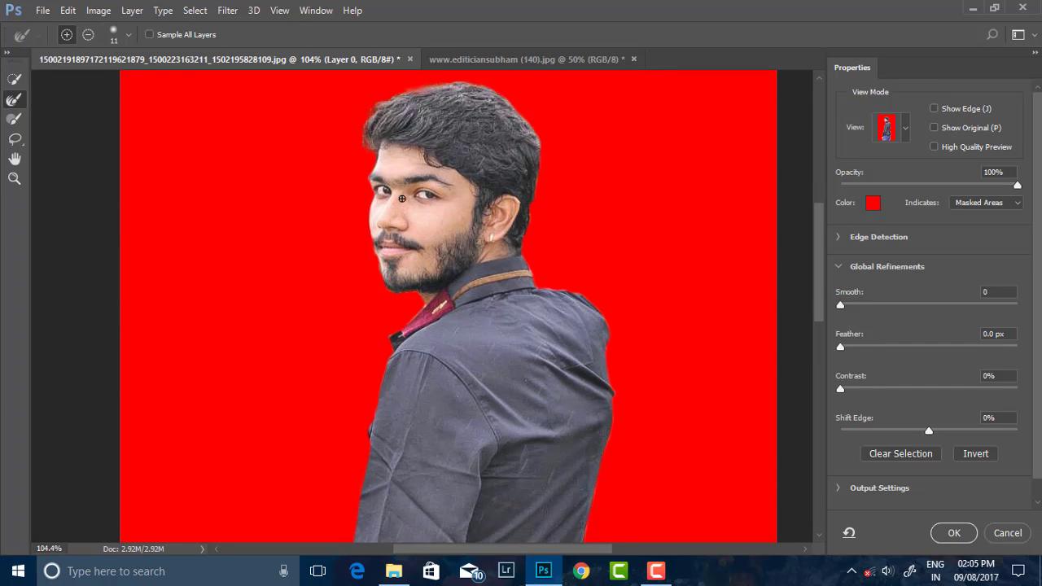
scroll(395, 333, "up", 2)
scroll(395, 334, "up", 2)
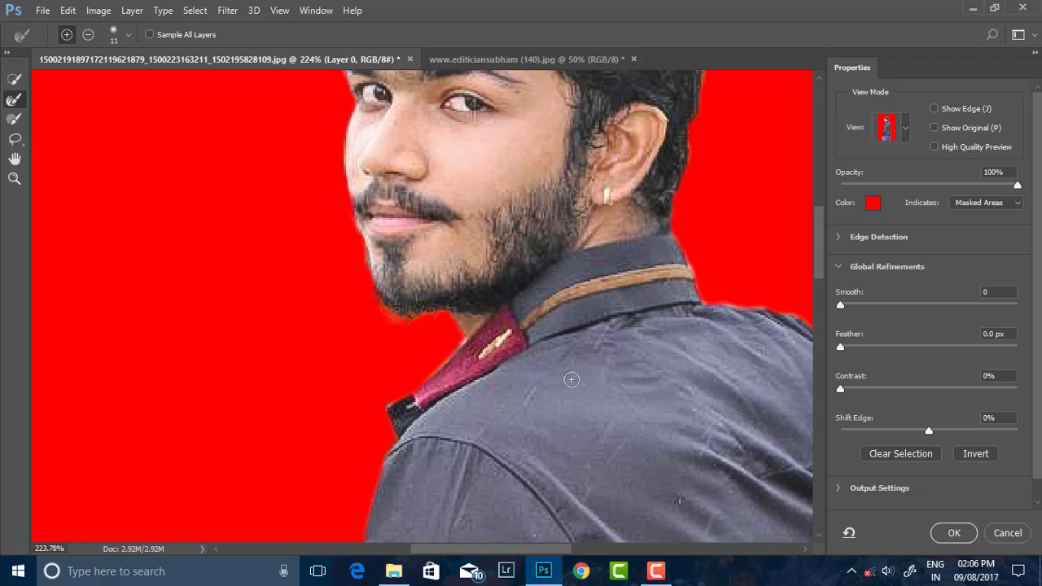
scroll(361, 304, "down", 3)
scroll(360, 305, "down", 8)
scroll(406, 308, "down", 2)
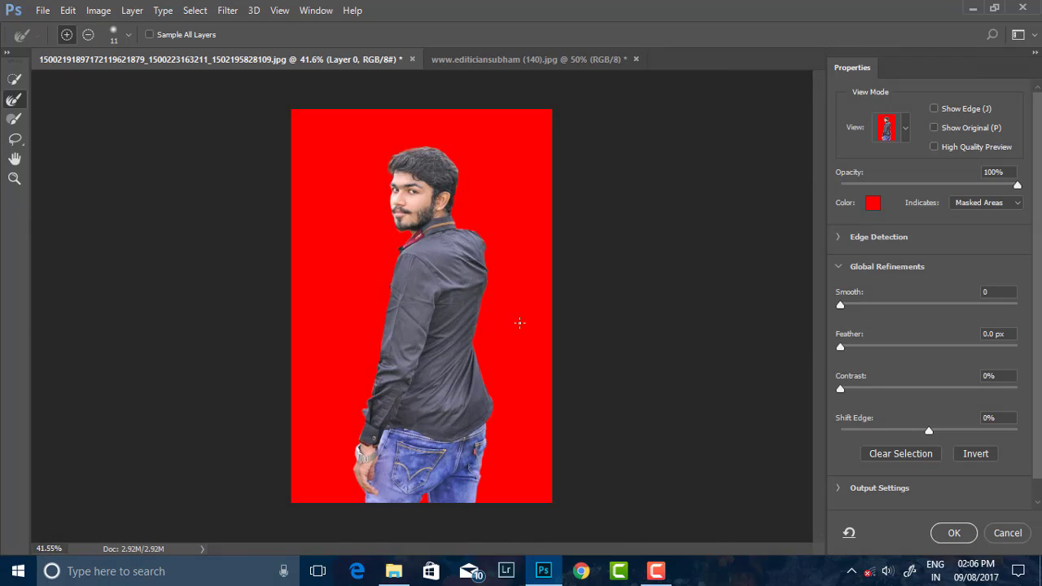
scroll(571, 329, "up", 2)
left_click_drag(840, 348, 842, 352)
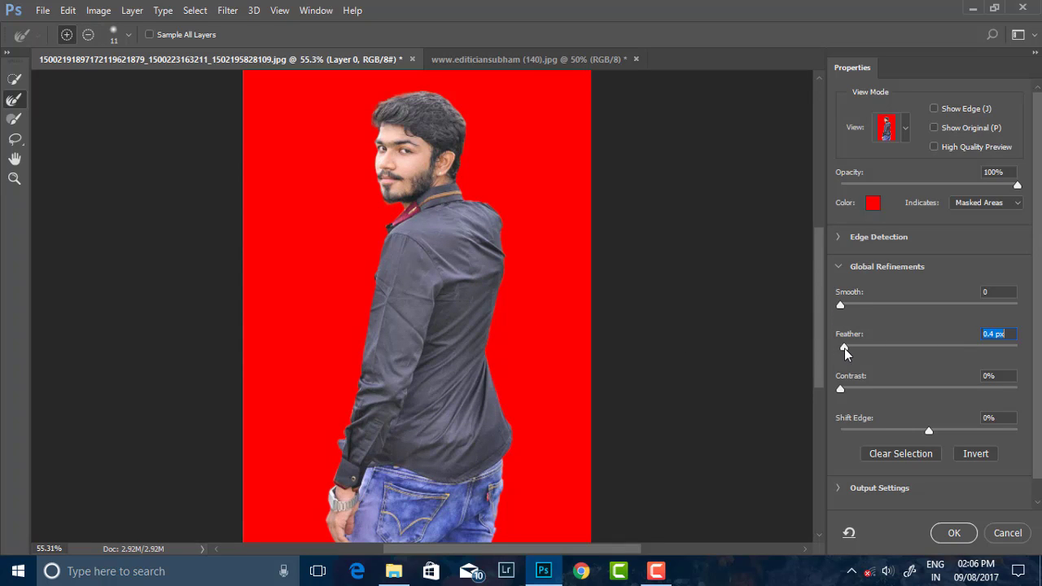
left_click(954, 532)
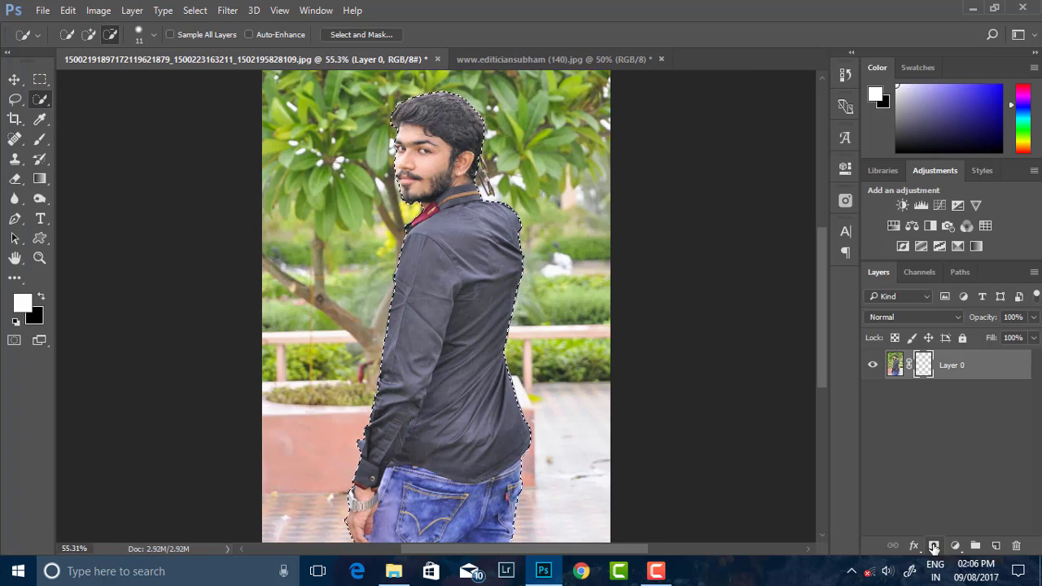
Apply the layer mask permanently to the man's layer.
scroll(374, 189, "up", 3)
scroll(375, 189, "up", 1)
scroll(489, 244, "down", 4)
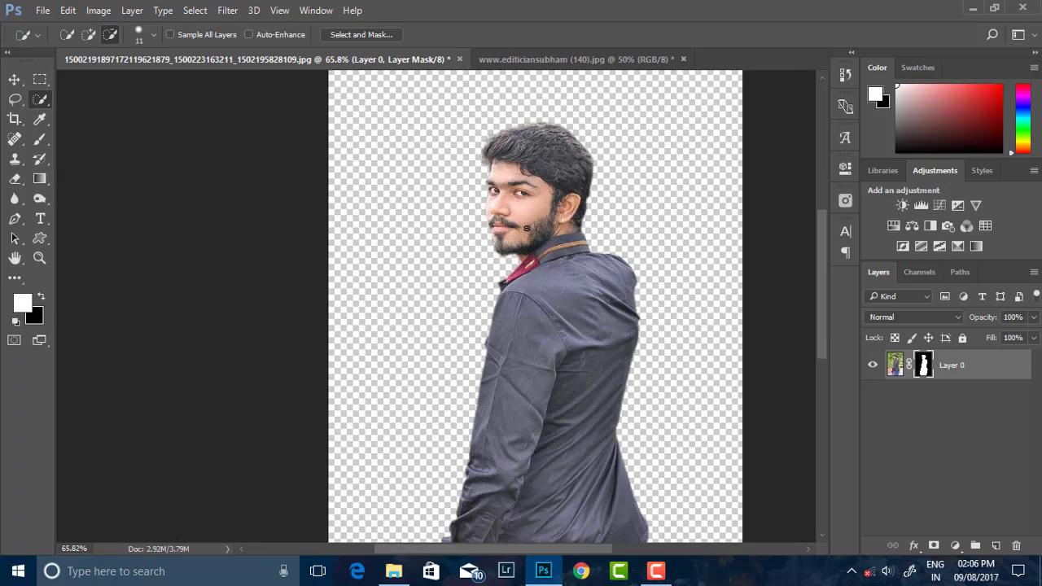
scroll(575, 297, "down", 1)
right_click(923, 368)
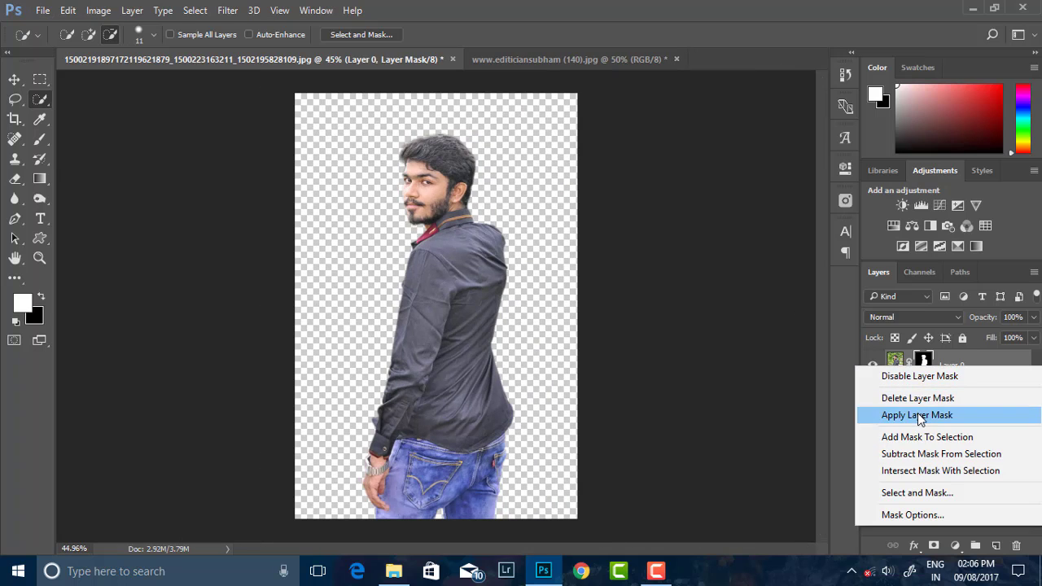
left_click(918, 412)
Drag the cut-out man onto the blue city background document.
left_click(463, 57)
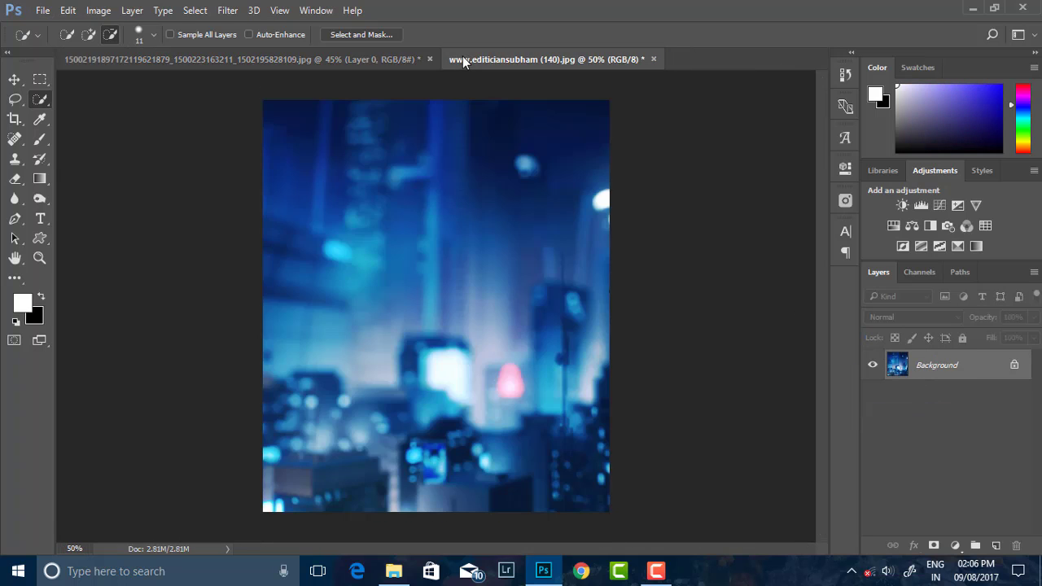
left_click(378, 61)
left_click(480, 59)
left_click(14, 79)
left_click(170, 65)
left_click_drag(320, 197, 446, 224)
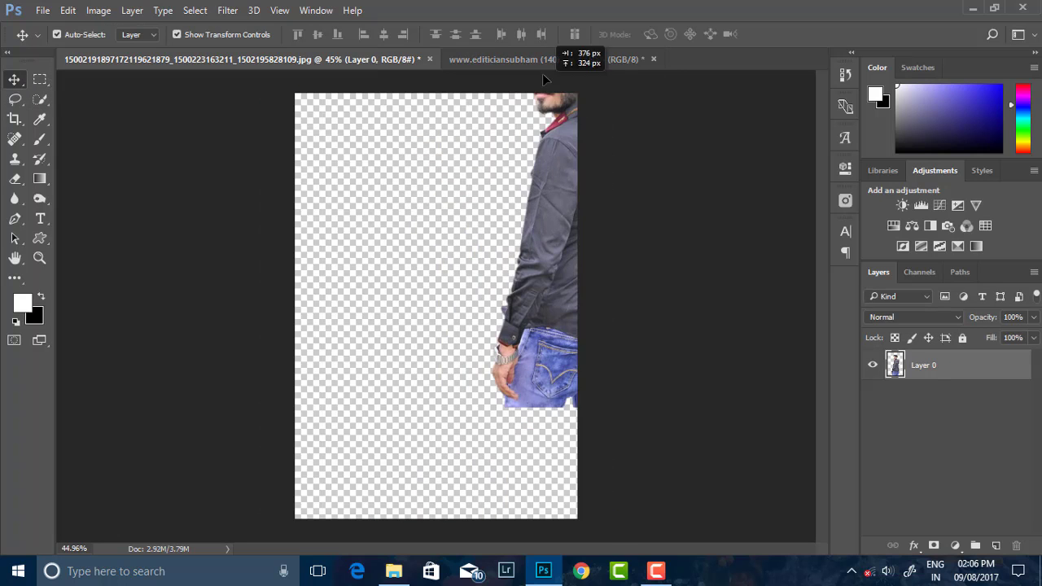
Move the man up and left, then scale him to about 92% and commit.
scroll(446, 224, "down", 1)
scroll(464, 261, "up", 2)
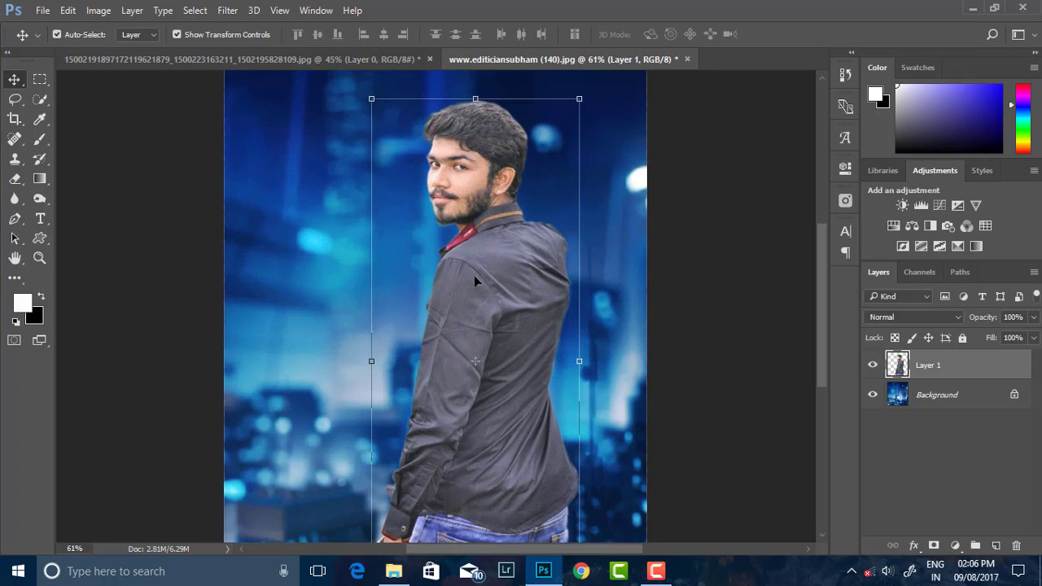
left_click_drag(474, 280, 440, 238)
scroll(440, 238, "down", 2)
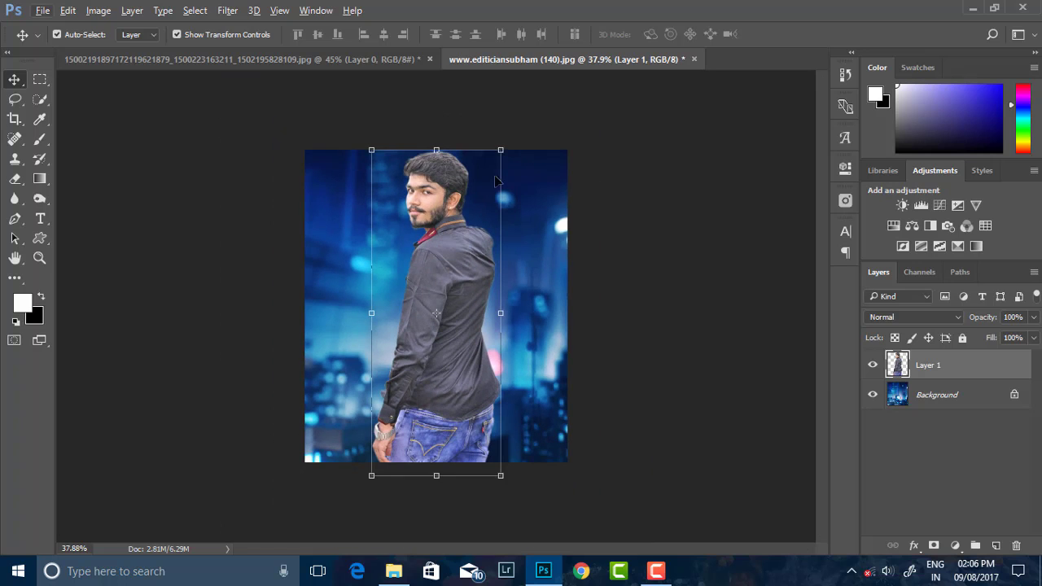
left_click_drag(500, 147, 498, 160)
left_click(675, 34)
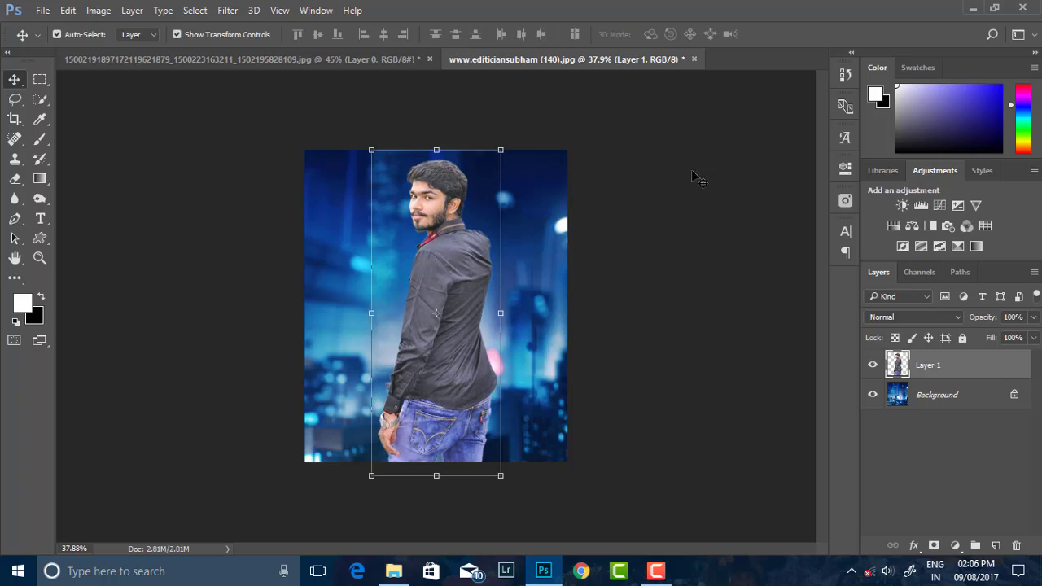
scroll(566, 246, "up", 1)
scroll(566, 246, "up", 1)
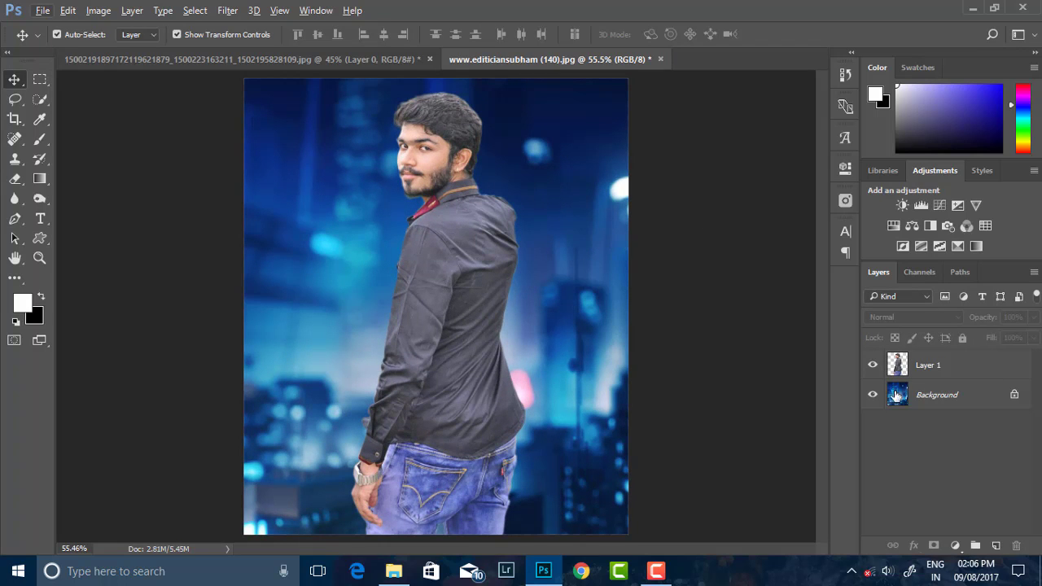
Duplicate the man's layer and set the copy's blend mode to Multiply.
left_click(928, 366)
scroll(691, 255, "down", 1)
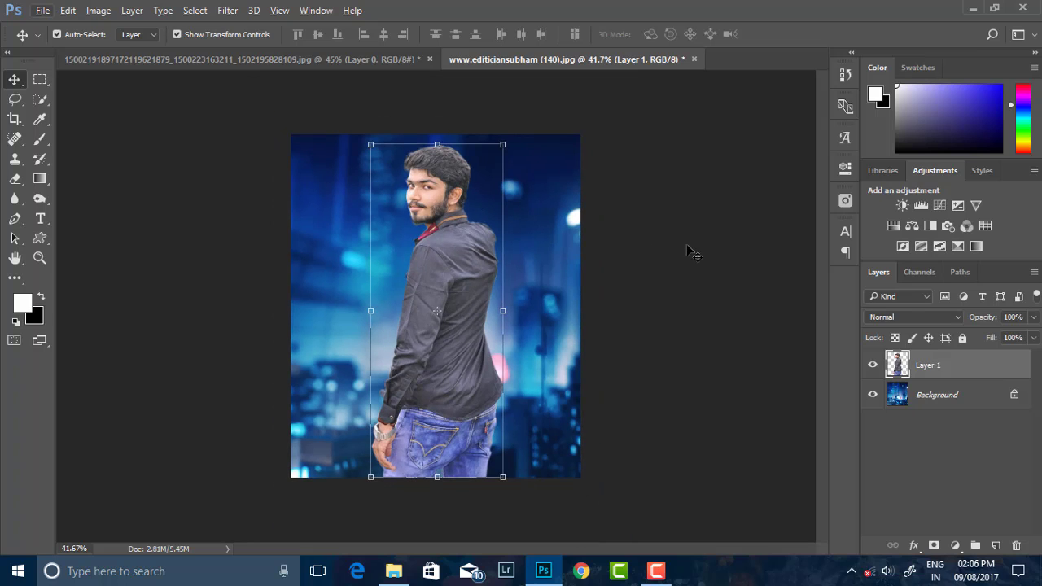
key("ctrl+j")
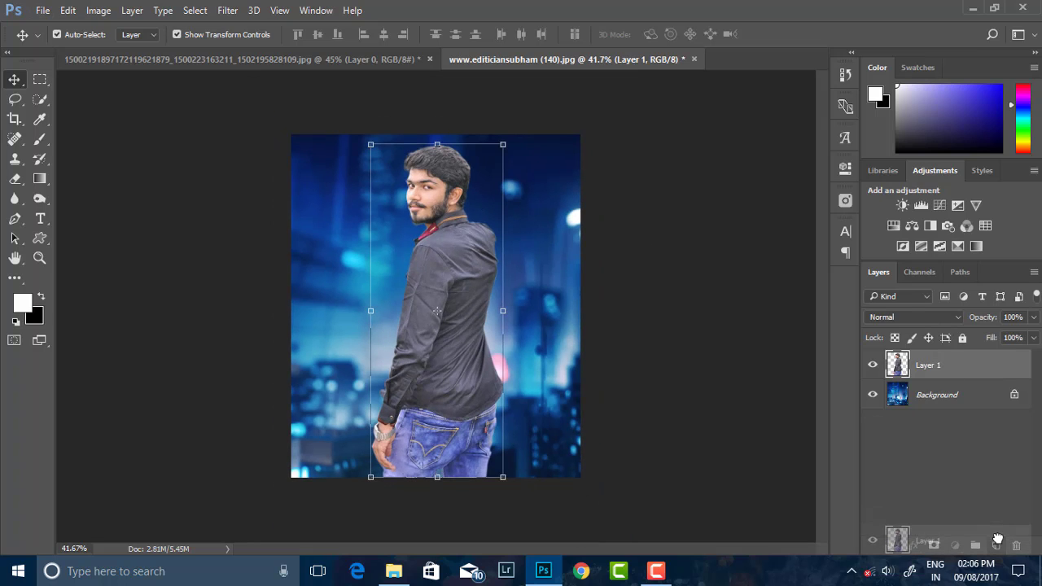
left_click(947, 322)
left_click(888, 58)
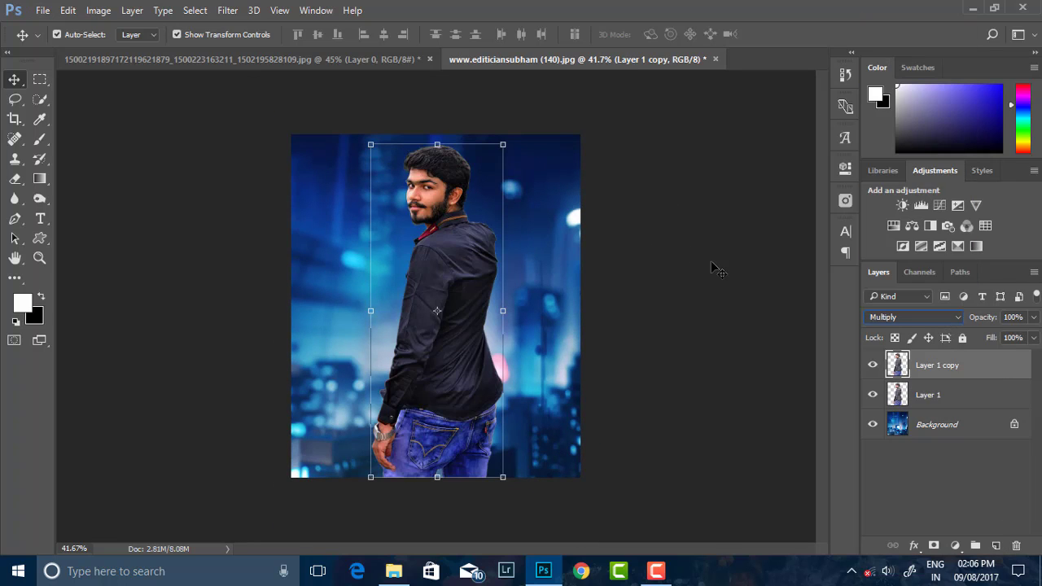
left_click(691, 370)
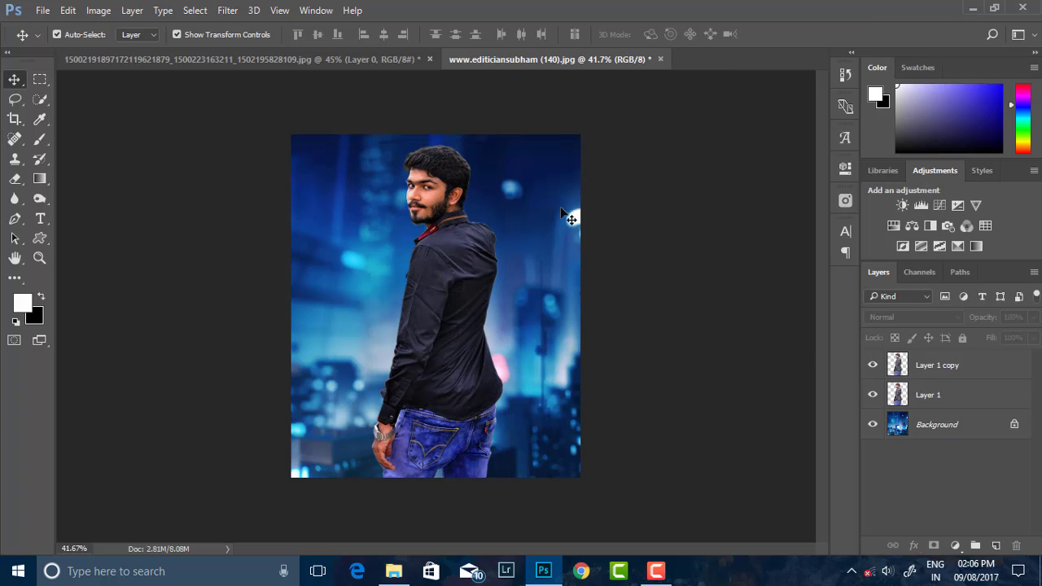
Merge Layer 1 and Layer 1 copy into one darker layer.
scroll(468, 200, "up", 2)
scroll(480, 191, "down", 2)
scroll(481, 196, "up", 2)
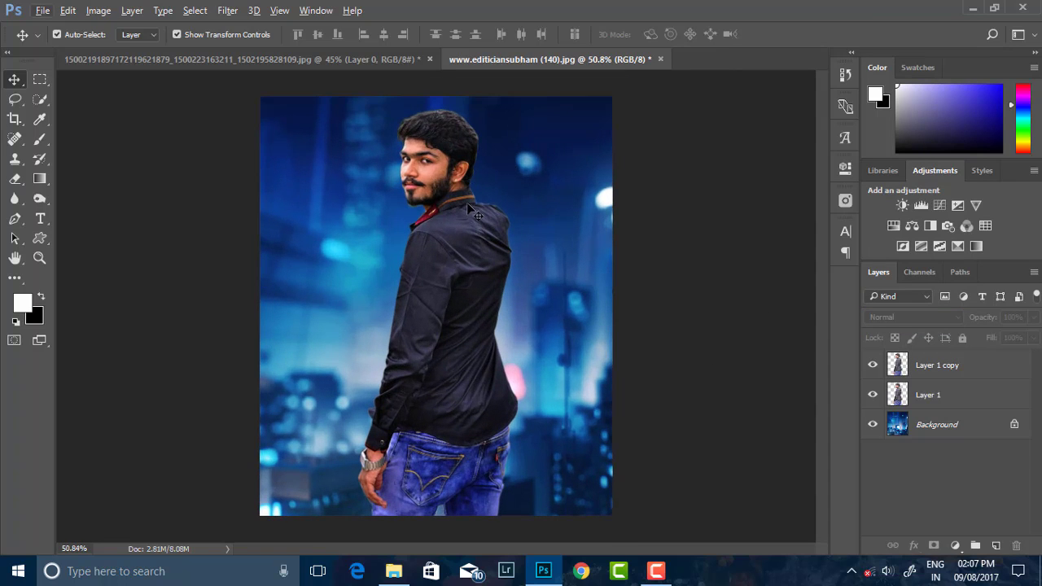
left_click(939, 373)
left_click(928, 395, "shift")
key("ctrl+e")
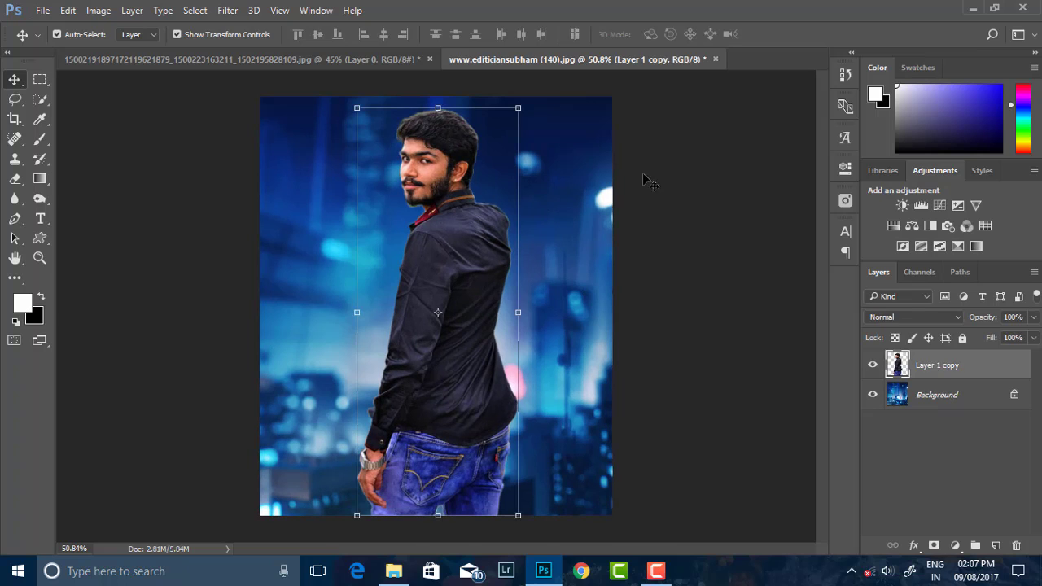
left_click(696, 232)
key("ctrl+alt+a")
Switch to the Eraser tool and zoom in on the man's shoulder and neck.
right_click(15, 179)
left_click(81, 176)
scroll(505, 214, "up", 5)
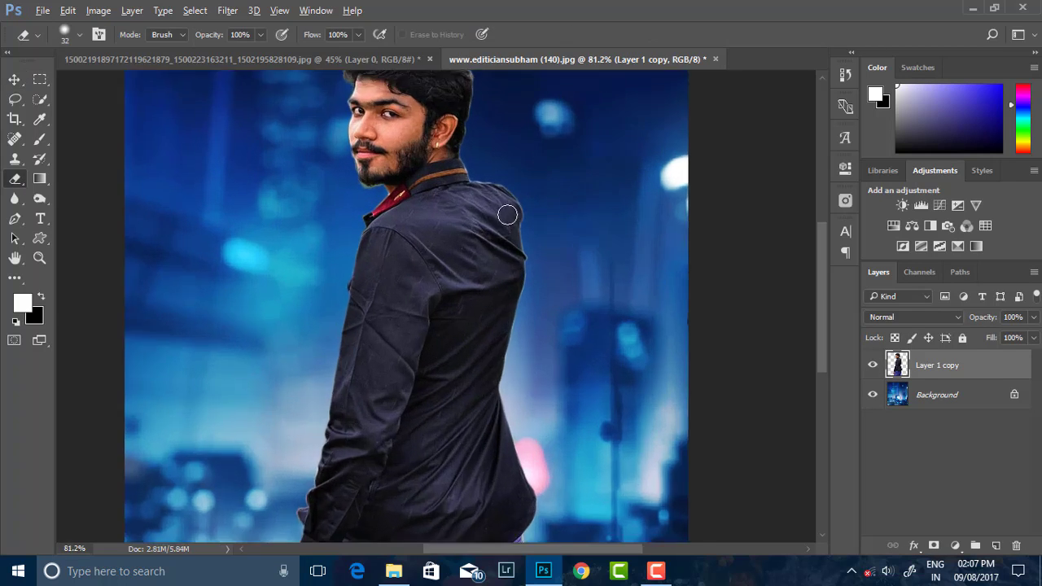
scroll(537, 169, "up", 8)
scroll(538, 169, "up", 2)
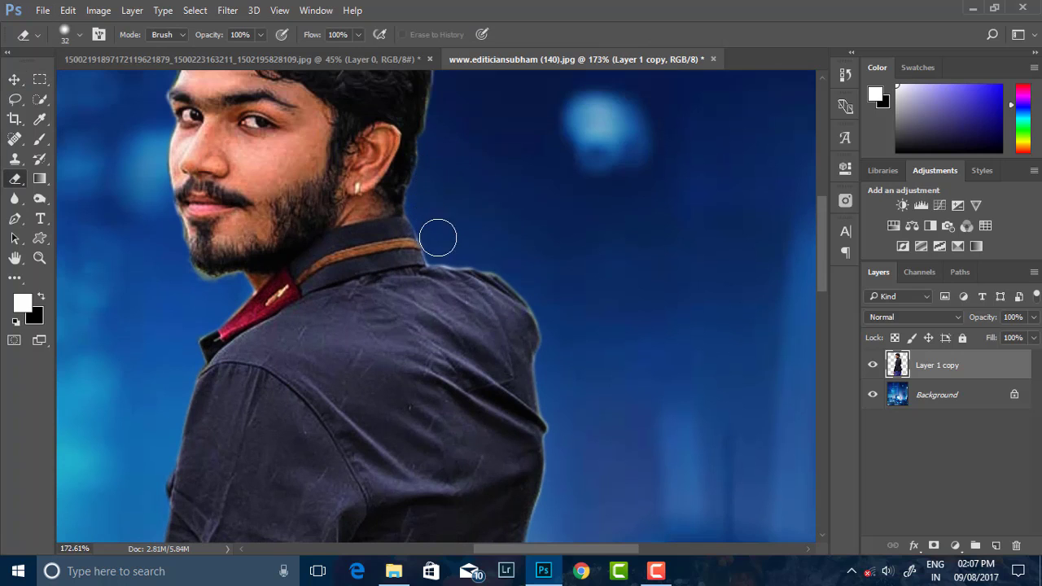
scroll(513, 232, "down", 2)
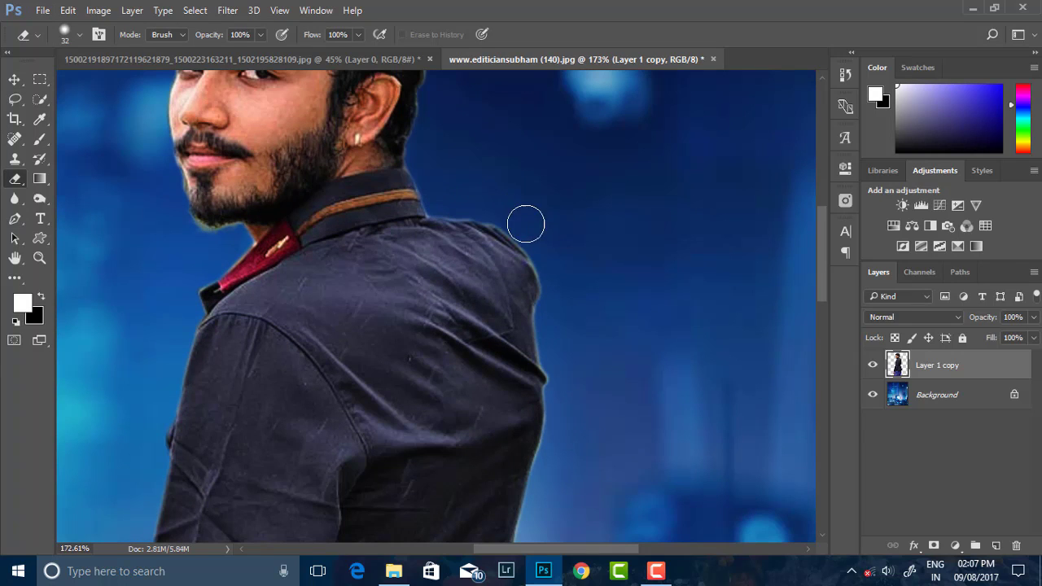
scroll(562, 273, "down", 3)
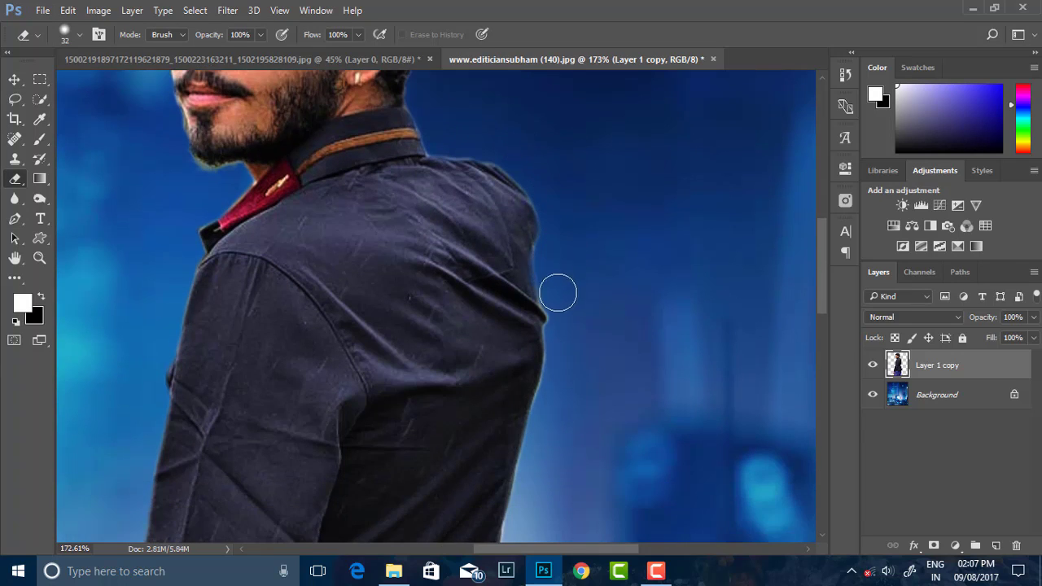
scroll(562, 306, "down", 2)
scroll(565, 267, "down", 3)
scroll(567, 245, "up", 2)
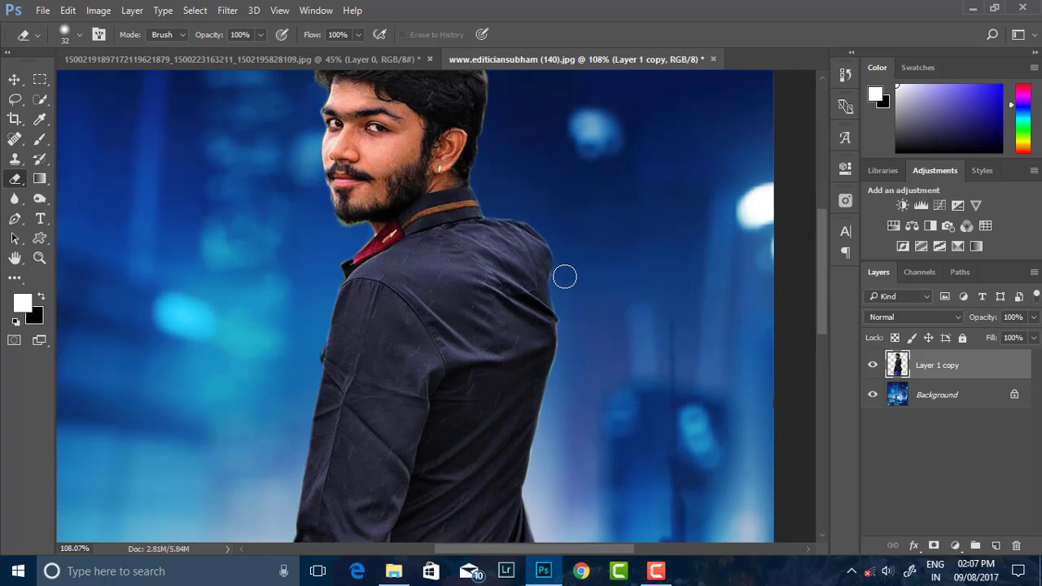
scroll(534, 211, "up", 1)
scroll(537, 214, "down", 4)
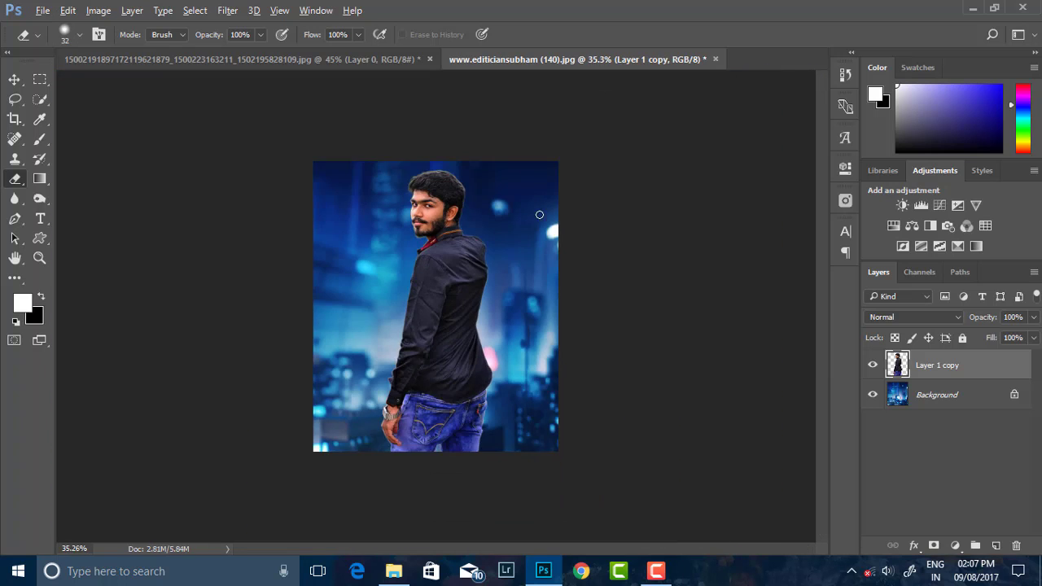
scroll(539, 214, "up", 2)
scroll(423, 210, "up", 2)
scroll(398, 204, "up", 2)
Erase along the shoulder and neck edges with a soft 37 px eraser brush.
right_click(477, 232)
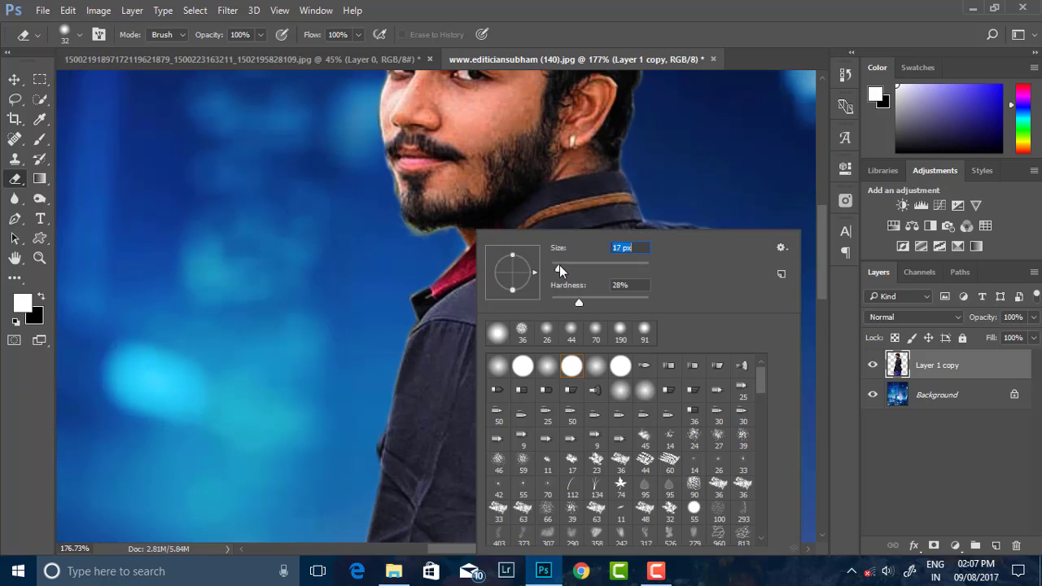
key("Return")
right_click(413, 232)
type("37")
key("Tab")
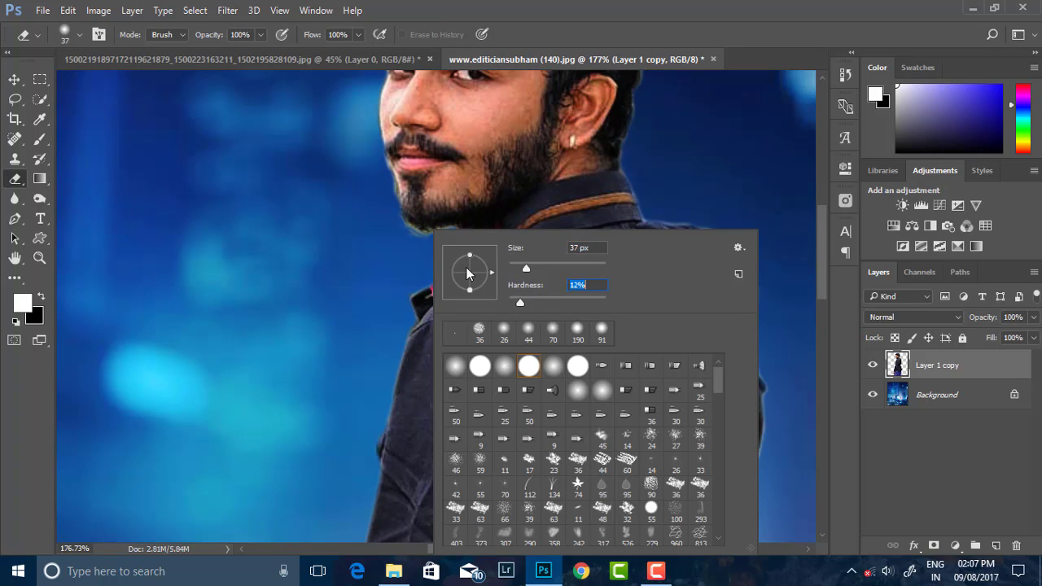
key("Return")
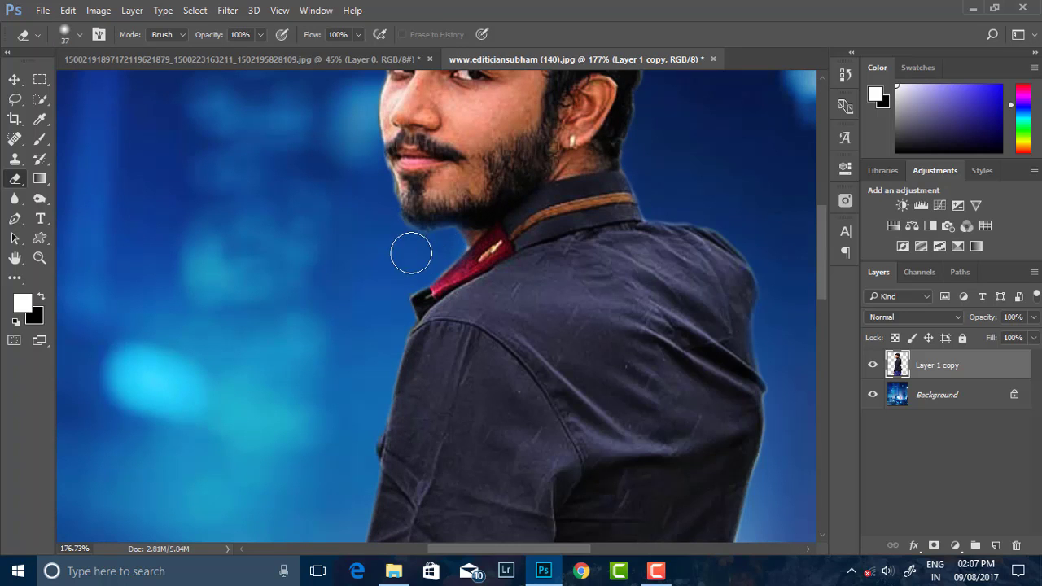
scroll(368, 243, "down", 3)
scroll(285, 237, "down", 2)
scroll(361, 167, "up", 3)
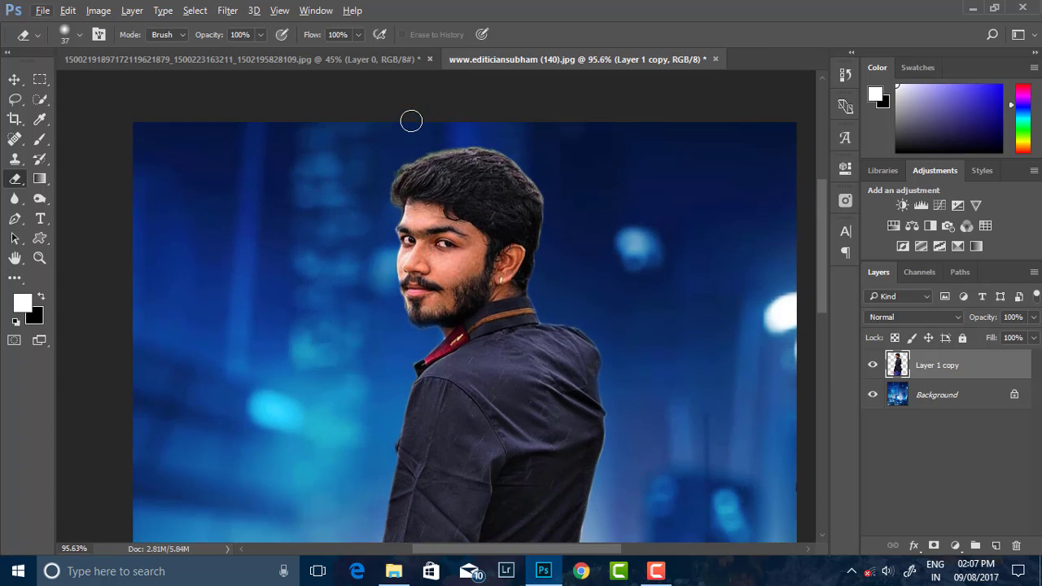
scroll(521, 187, "down", 2)
scroll(502, 205, "down", 1)
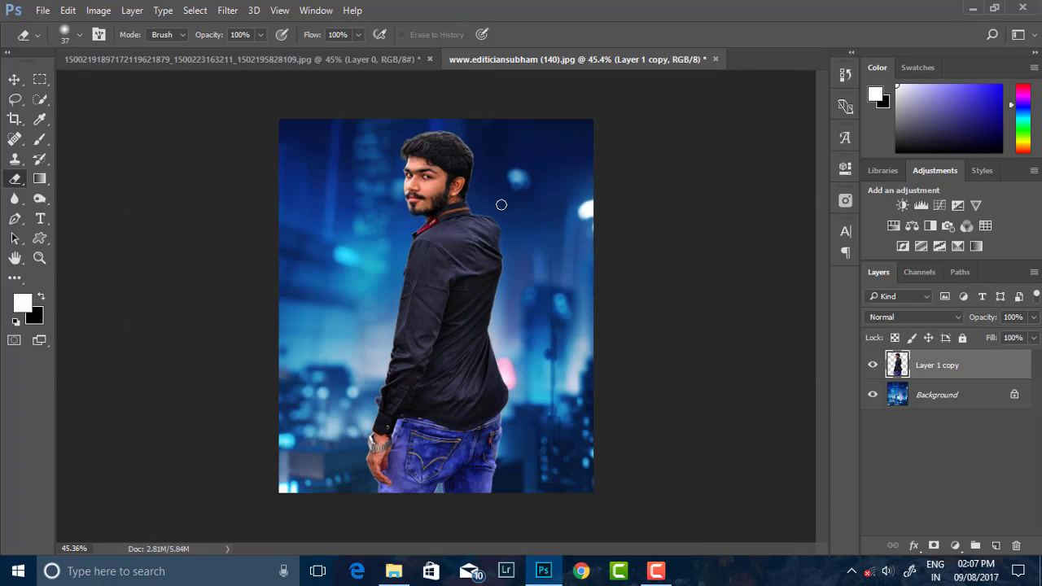
scroll(456, 263, "down", 1)
scroll(456, 269, "up", 1)
scroll(523, 255, "up", 2)
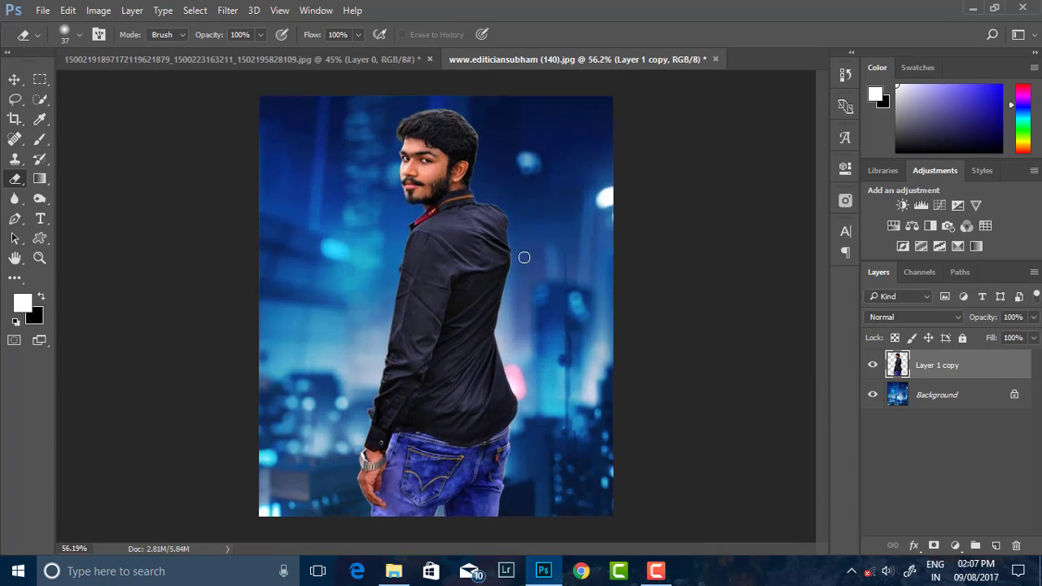
scroll(652, 301, "down", 2)
scroll(393, 207, "up", 2)
scroll(396, 158, "up", 2)
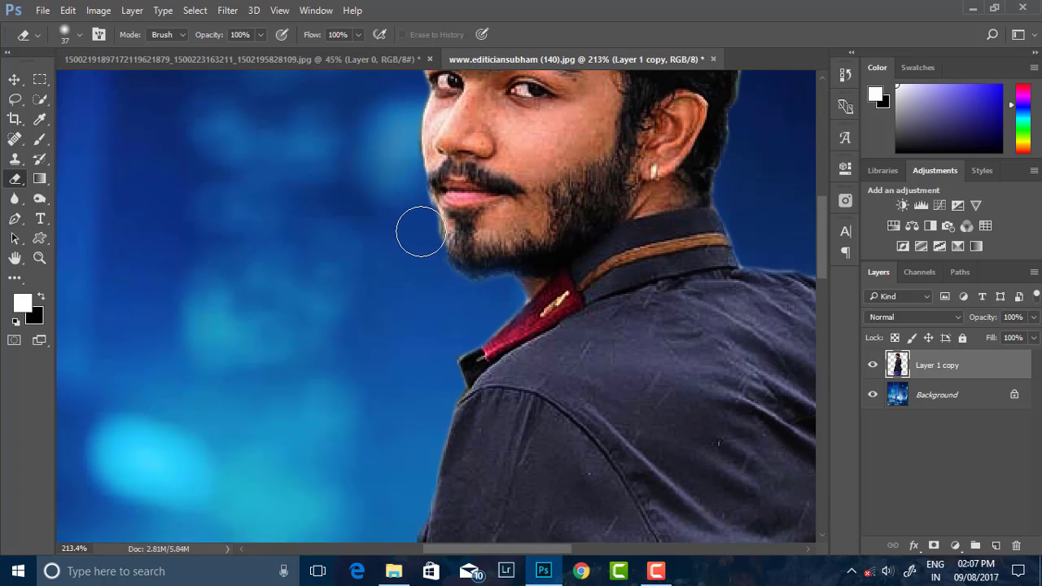
Shrink the eraser to 10 px to clean up the beard edges.
right_click(440, 232)
type("10")
key("Return")
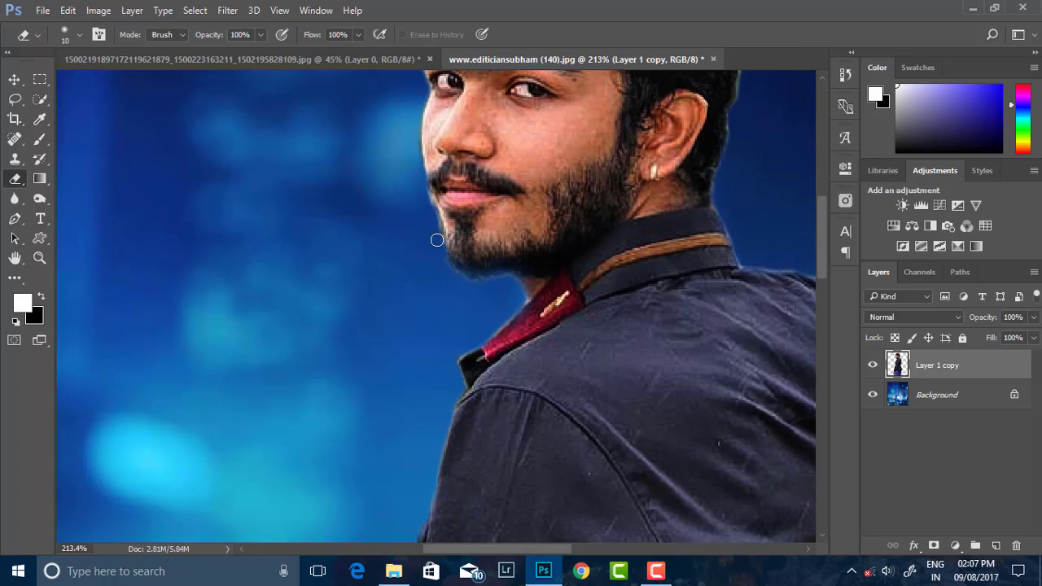
scroll(414, 140, "down", 2)
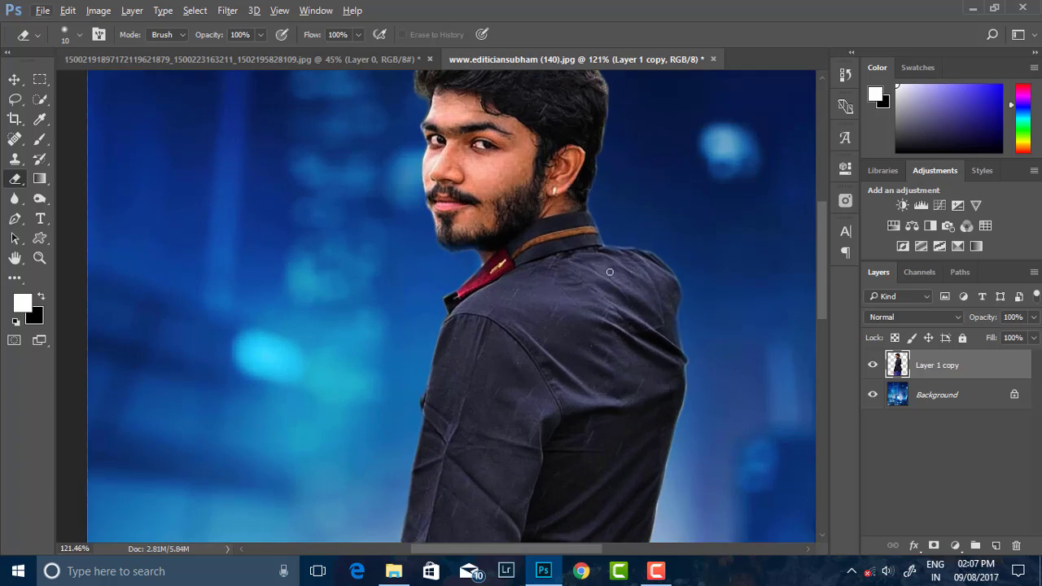
scroll(424, 203, "down", 2)
In Color Balance, push the man's shadow tones toward blue.
left_click(104, 10)
mouse_move(120, 48)
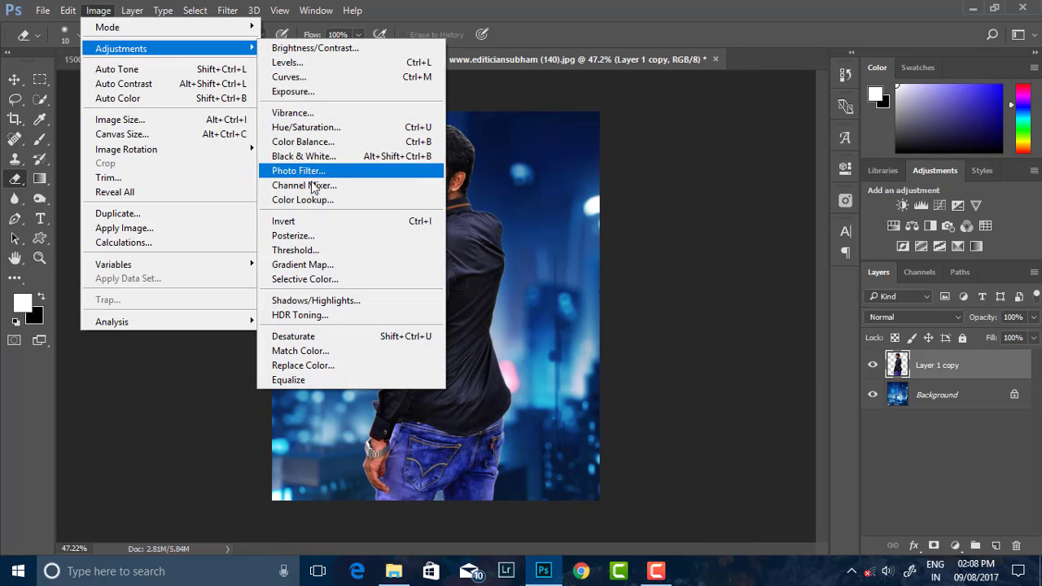
left_click(315, 142)
left_click(689, 229)
left_click_drag(781, 185, 788, 185)
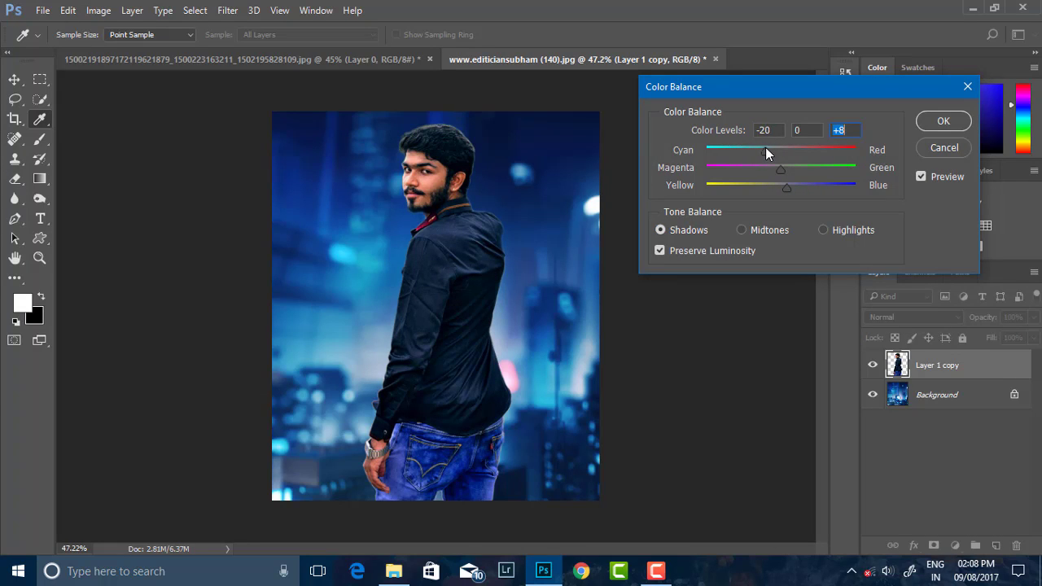
left_click(770, 150)
key("ctrl+z")
key("ctrl+z")
key("ctrl+z")
Apply the colour balance, then run Camera Raw with brighter shadows, blacks +20 and slightly higher exposure.
left_click(943, 120)
left_click(227, 10)
left_click(267, 98)
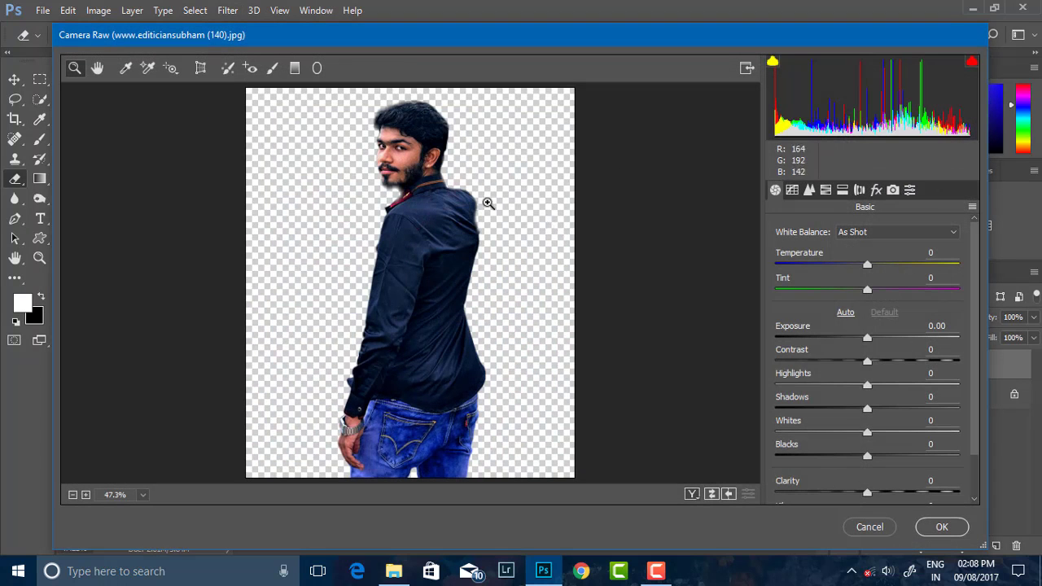
left_click_drag(868, 385, 895, 409)
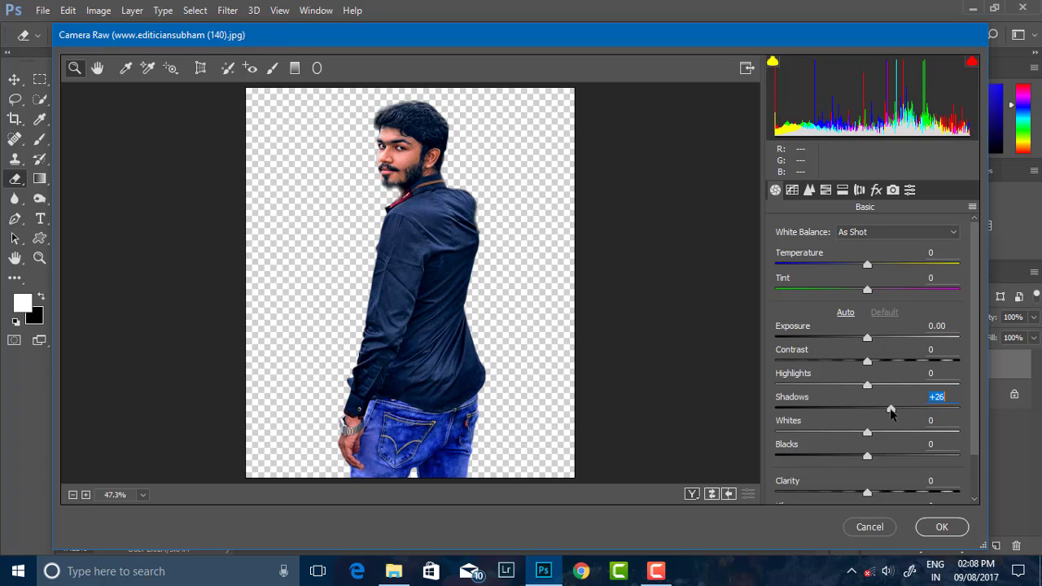
mouse_move(868, 461)
left_mouse_down()
mouse_move(887, 461)
mouse_move(881, 495)
left_mouse_up()
left_click_drag(867, 337, 868, 337)
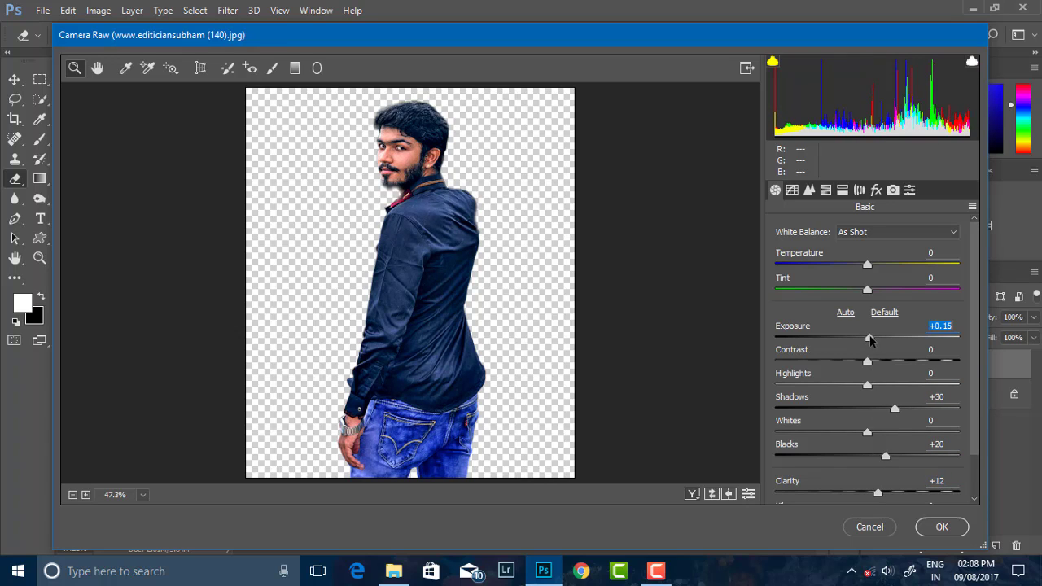
left_click(810, 193)
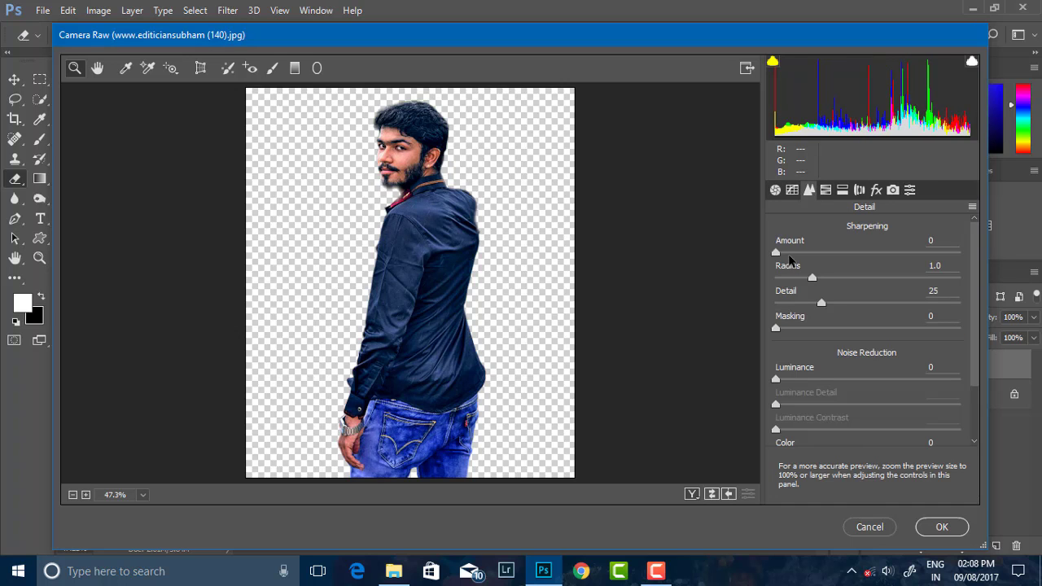
left_click(944, 525)
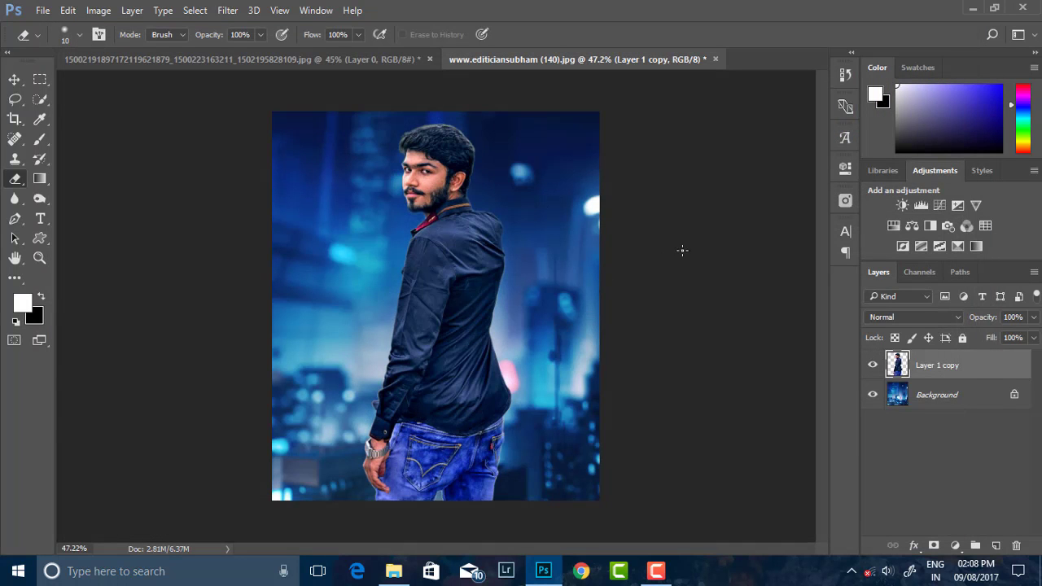
Run Camera Raw again on the man's layer, darkening Shadows to -14.
scroll(682, 251, "down", 3)
scroll(488, 187, "up", 5)
scroll(470, 179, "down", 5)
scroll(434, 149, "up", 3)
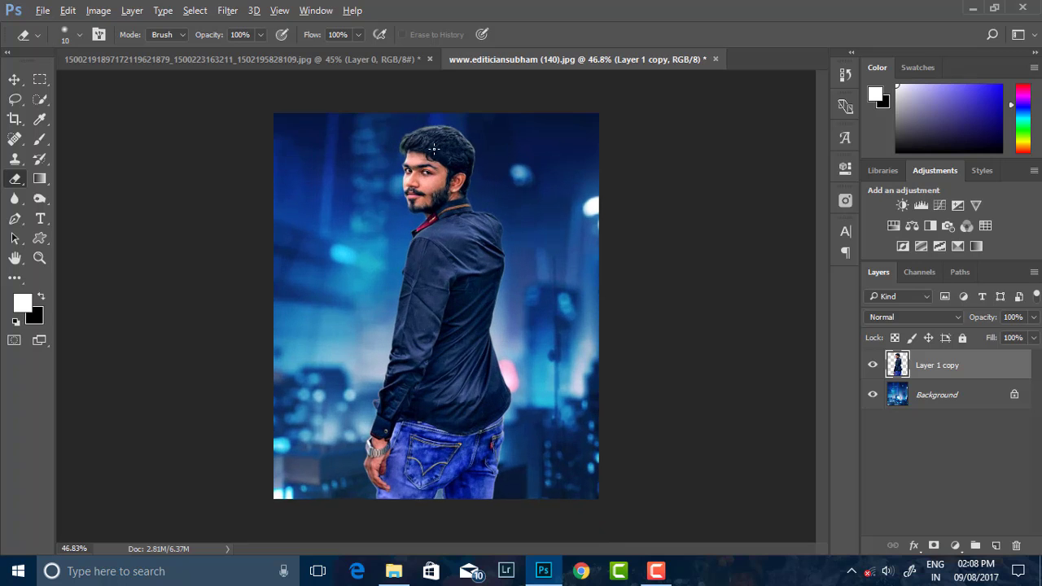
scroll(483, 170, "up", 1)
scroll(483, 212, "down", 2)
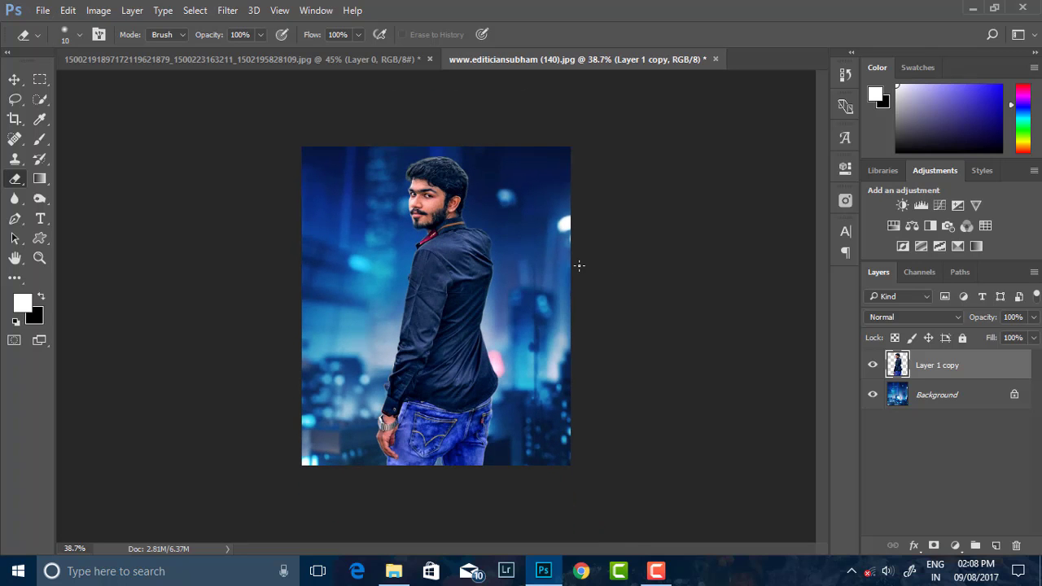
left_click(228, 11)
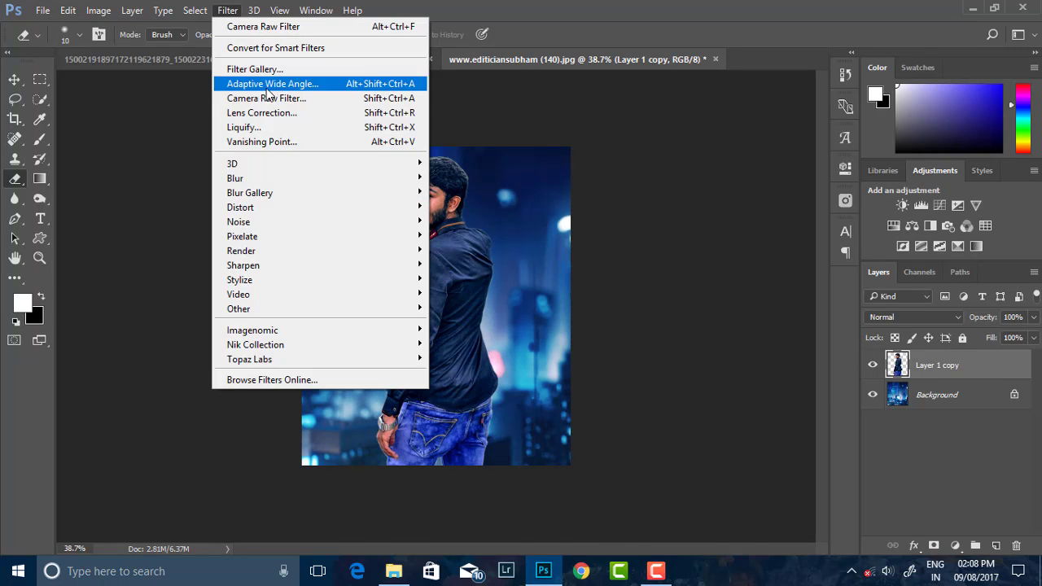
left_click(326, 92)
left_click_drag(844, 407, 851, 412)
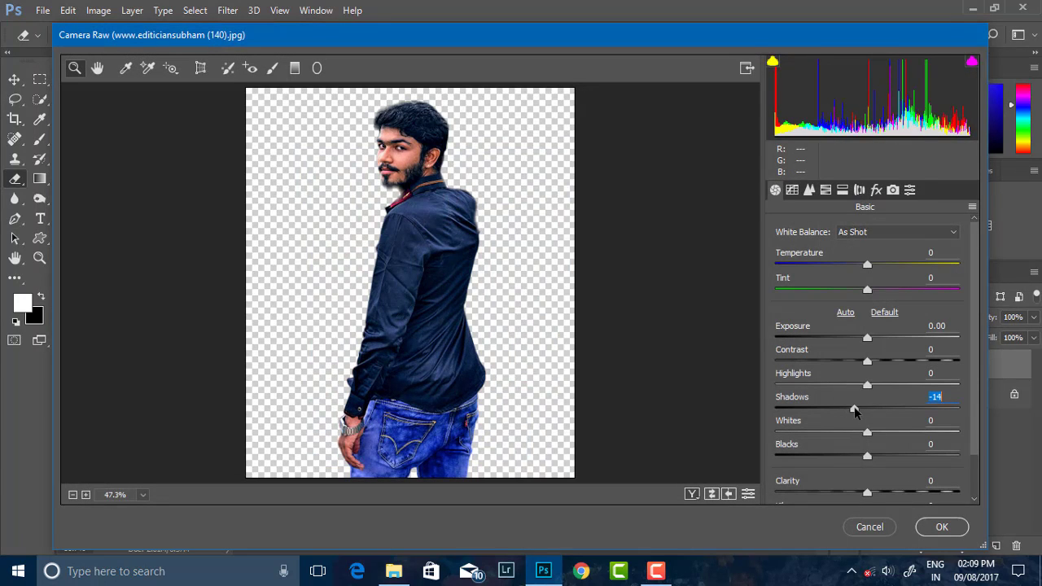
left_click(940, 526)
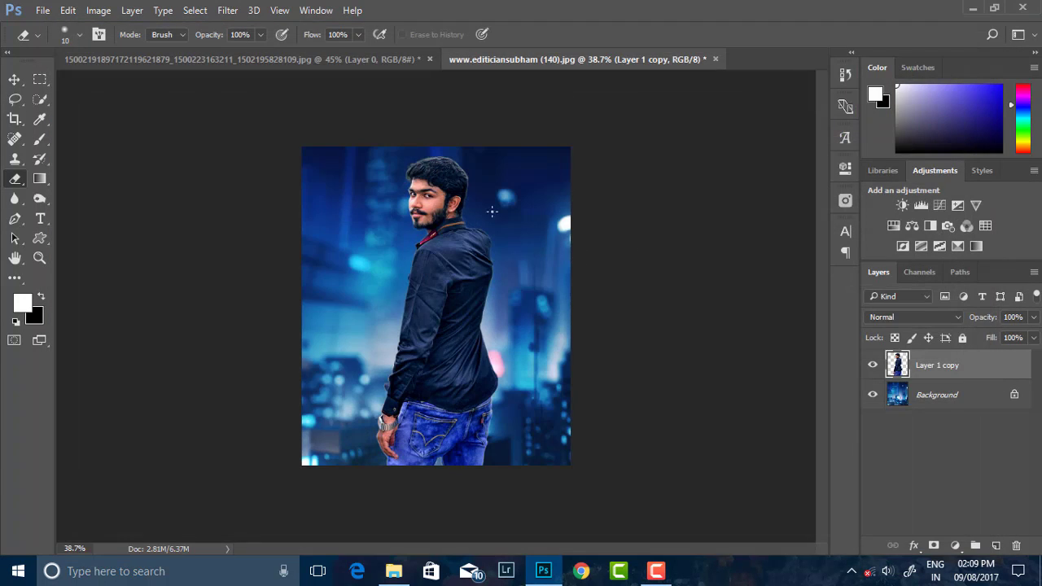
scroll(492, 211, "up", 1)
scroll(492, 211, "up", 1)
Merge the man and the background into a single layer with Merge Visible.
right_click(947, 396)
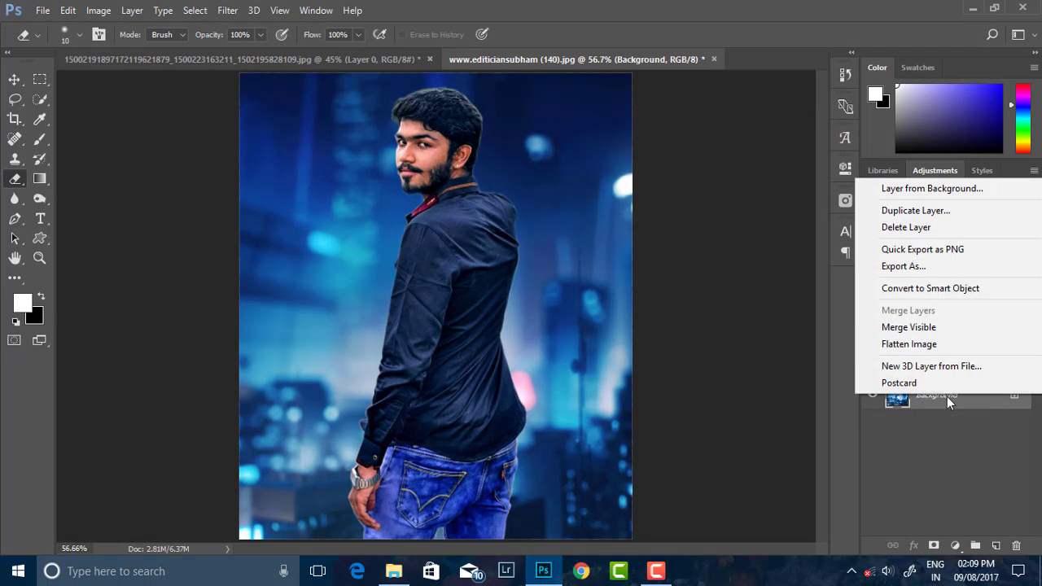
key("Escape")
scroll(440, 250, "down", 1)
scroll(440, 250, "down", 1)
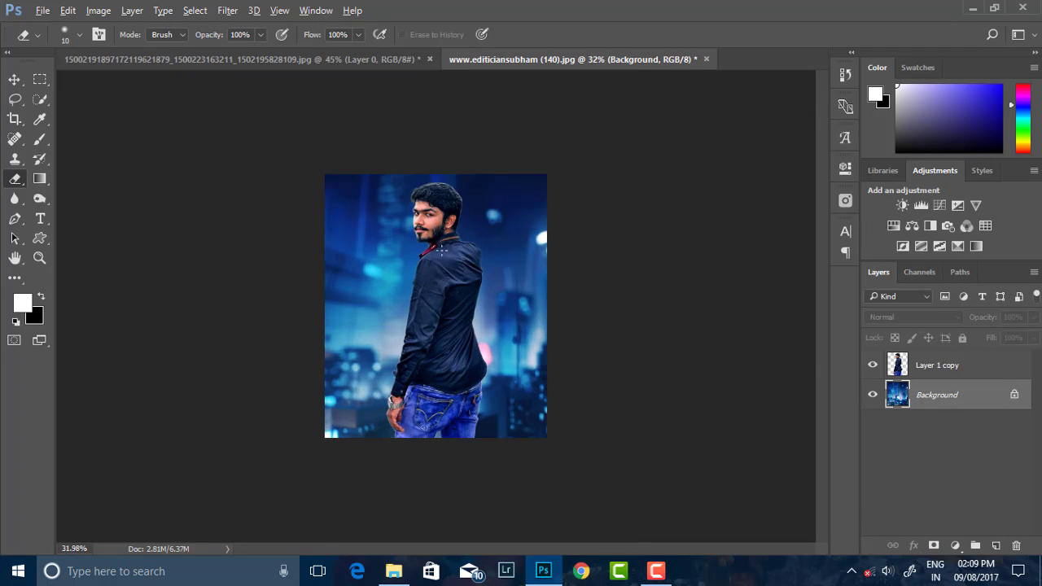
scroll(441, 250, "up", 1)
right_click(937, 371)
left_click(906, 323)
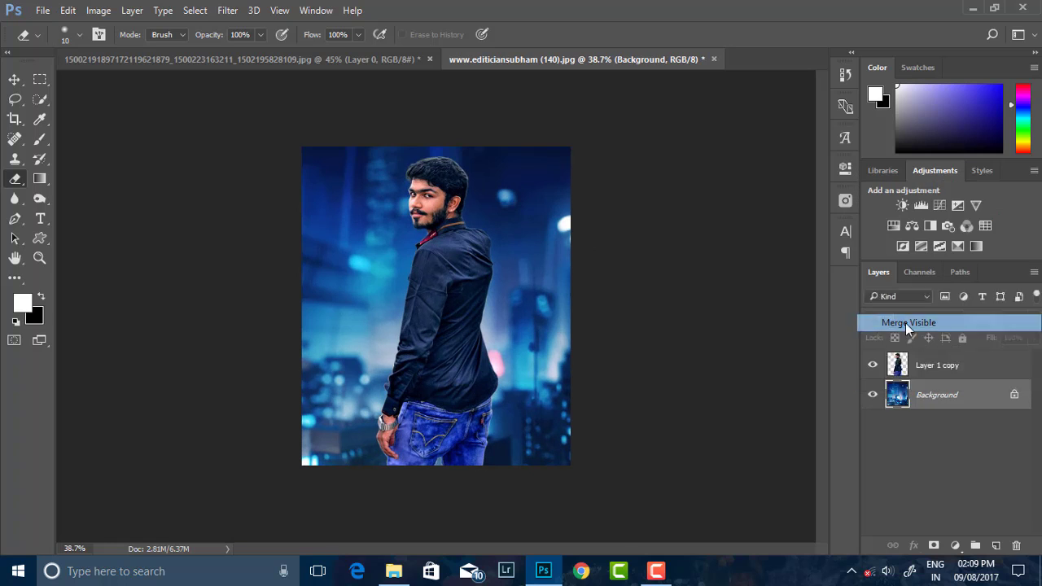
Add a Color Lookup adjustment and step through the 3D LUT looks to the HorrorBlue grade.
left_click(228, 11)
left_click(955, 544)
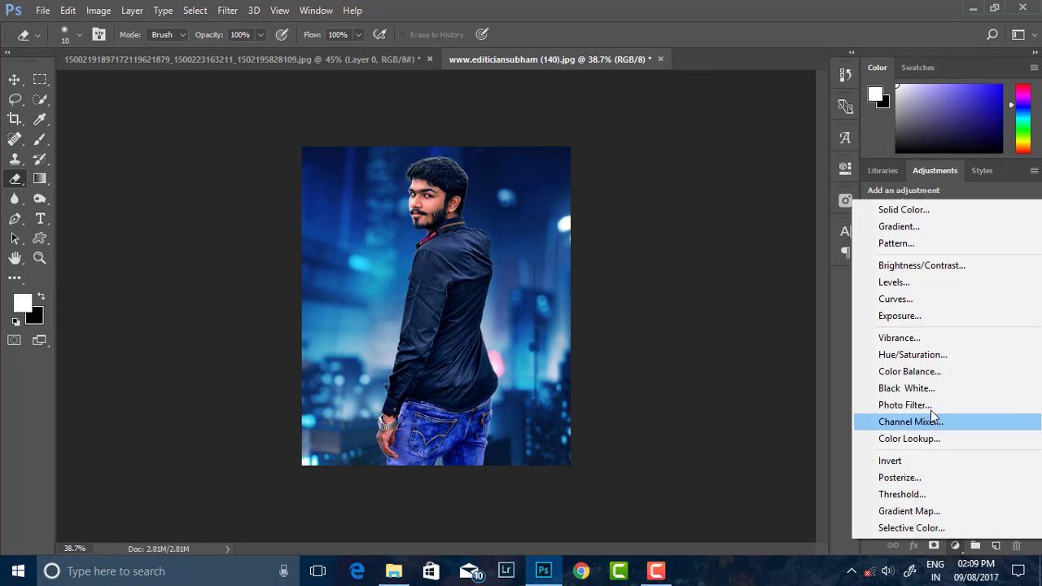
left_click(905, 438)
left_click(737, 211)
left_click(733, 244)
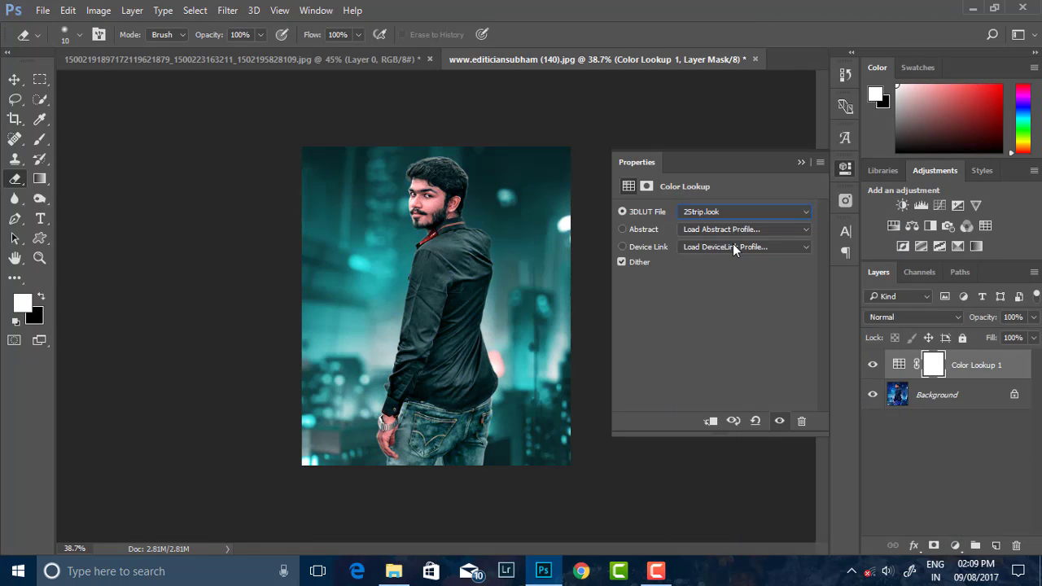
key("Down")
key("Down")
key("Down")
key("Down")
key("Down")
key("Down")
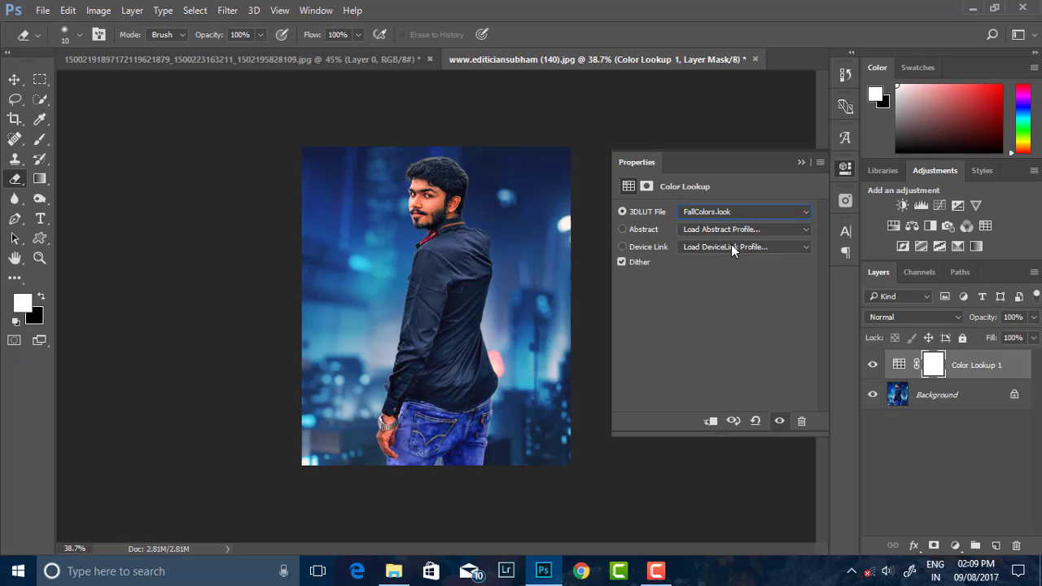
key("Down")
key("Down")
key("Down")
key("Down")
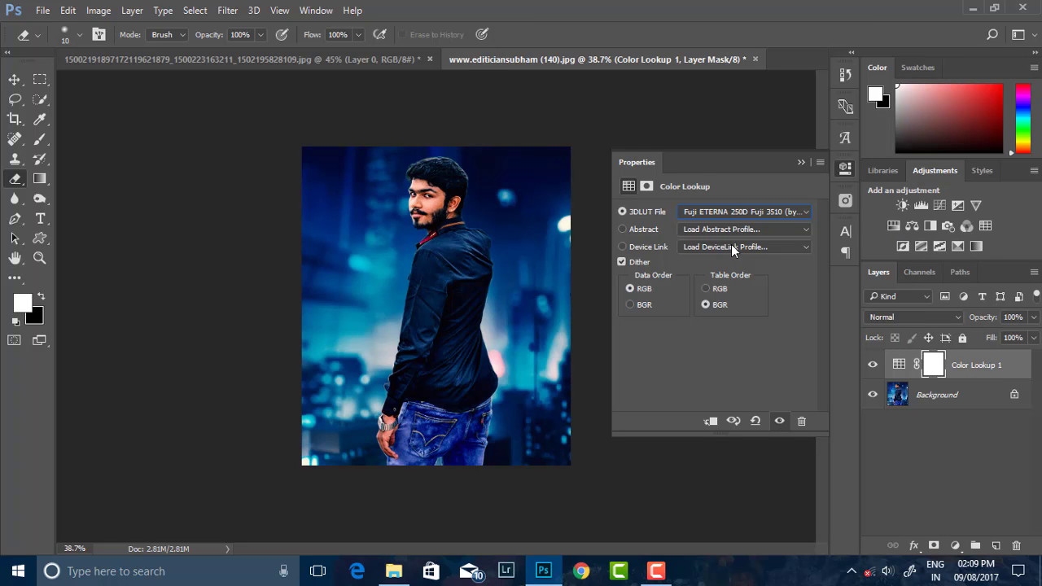
key("Down")
key("Down")
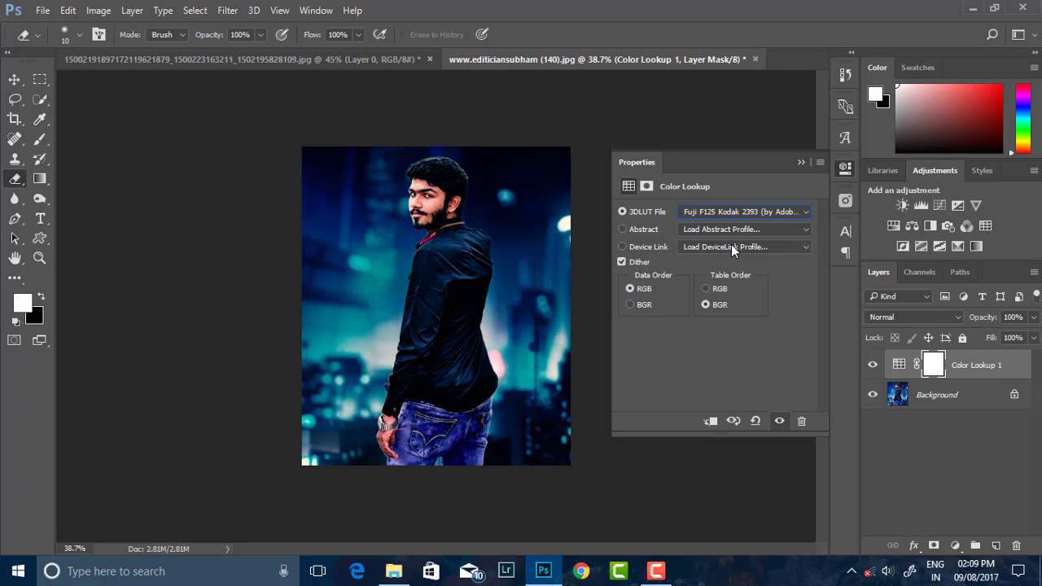
key("Down")
key("Down")
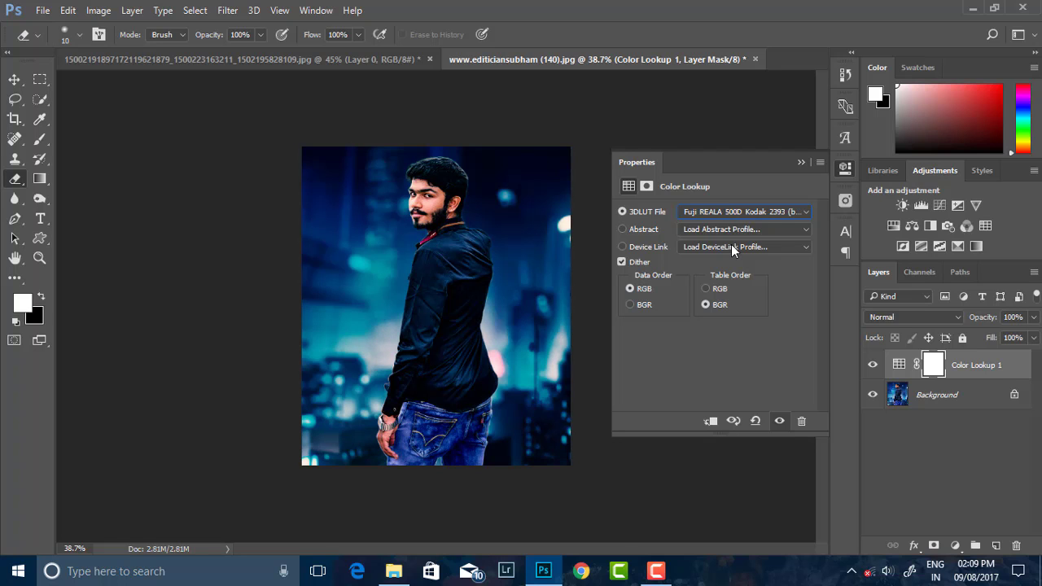
key("Down")
key("Down")
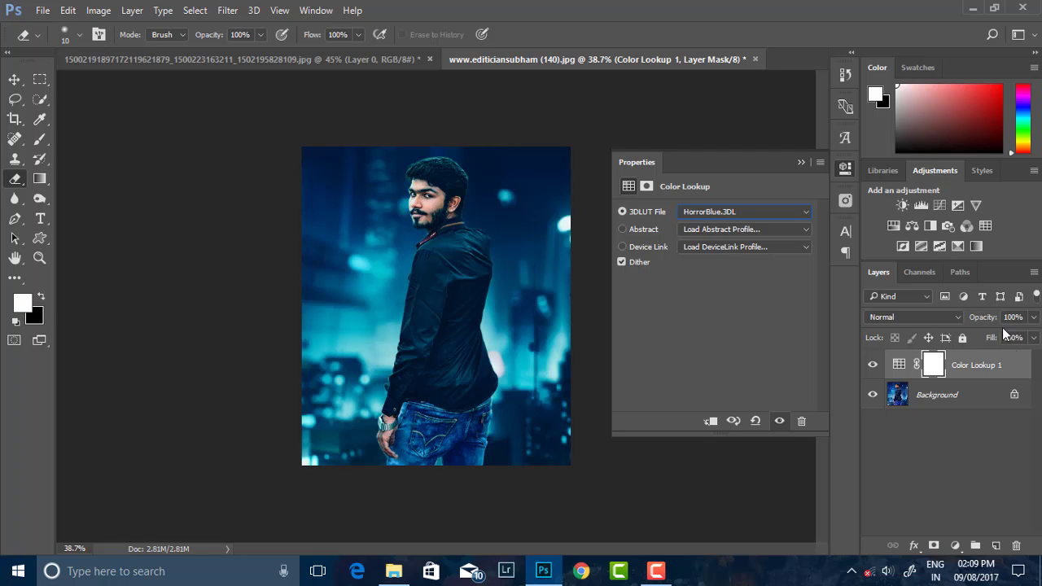
Lower the HorrorBlue grade's opacity and merge it into the background.
left_click(1033, 317)
left_click_drag(1034, 336, 996, 335)
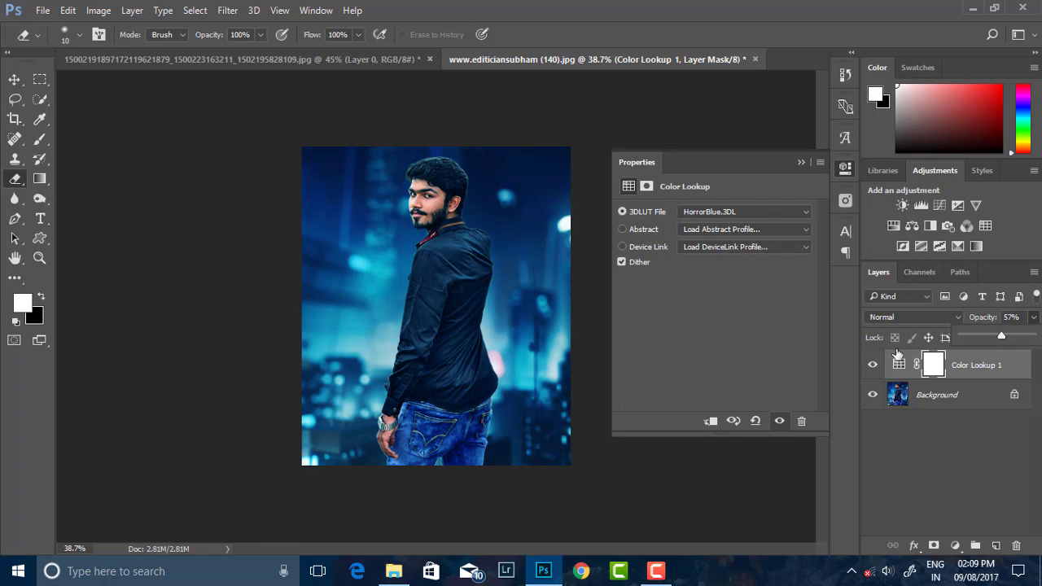
right_click(954, 402)
left_click(908, 327)
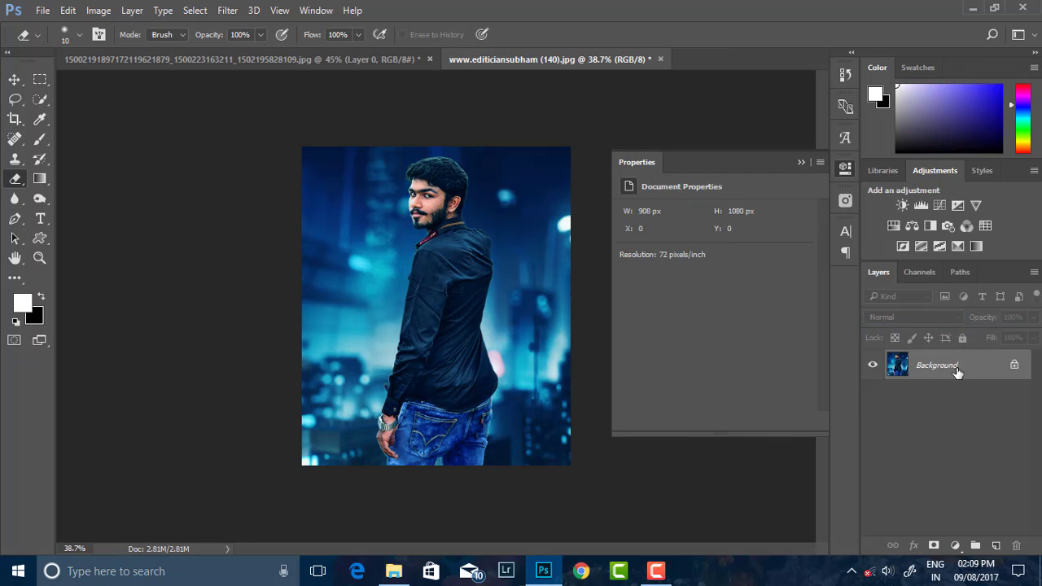
Add another Color Lookup layer, trying 2Strip, Crisp_Warm and DropBlues looks at about 38% opacity.
left_click(956, 545)
left_click(898, 447)
left_click(742, 211)
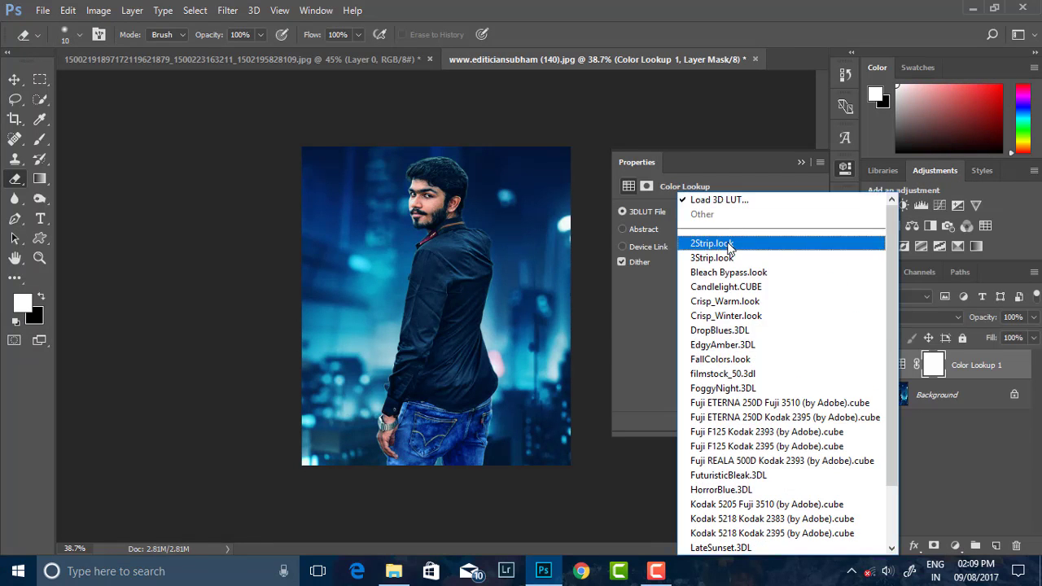
left_click(727, 243)
key("Down")
key("Down")
key("Down")
key("Down")
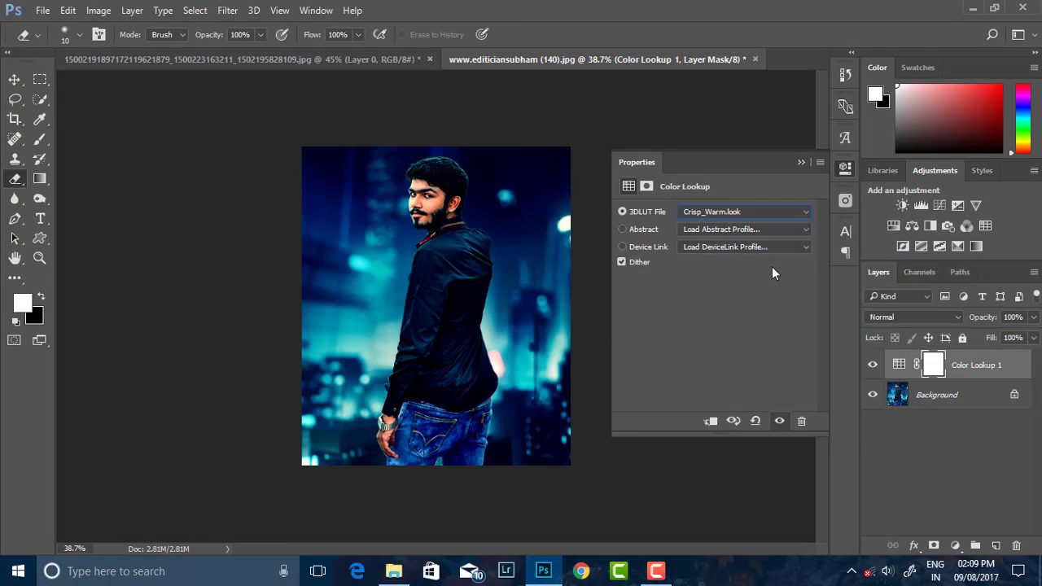
left_click(1033, 317)
left_click_drag(1033, 336, 956, 338)
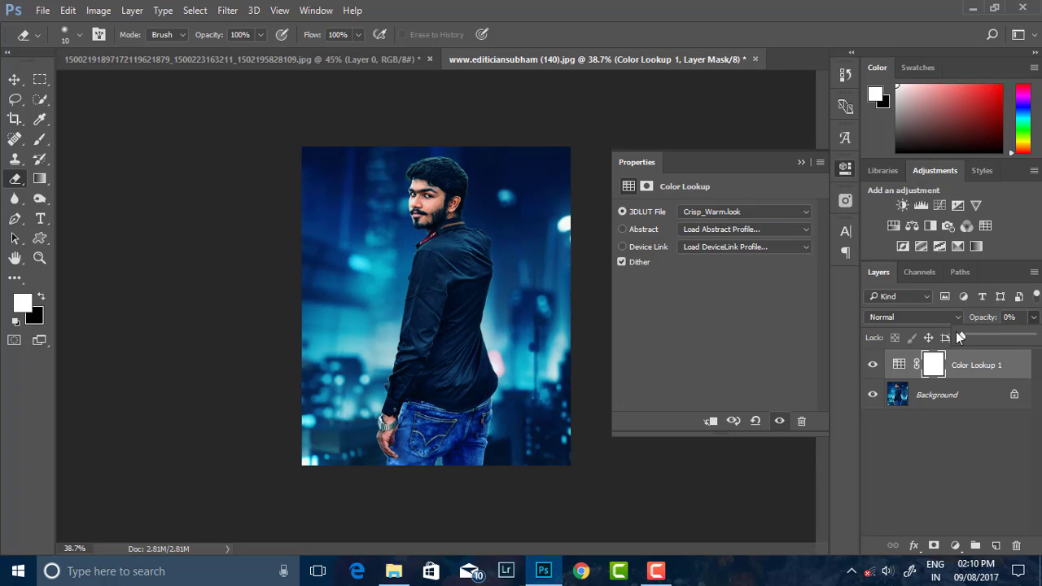
left_click(771, 212)
left_click(742, 248)
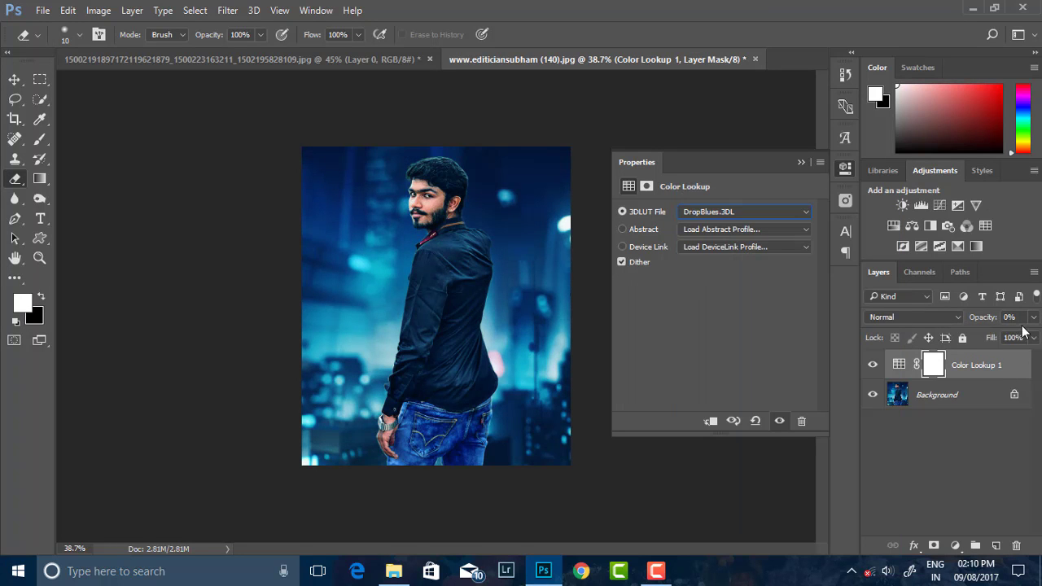
left_click_drag(1025, 332, 992, 333)
Switch the look to filmstock_50.3dl at 46% opacity and close the Color Lookup properties.
left_click(709, 211)
left_click(712, 240)
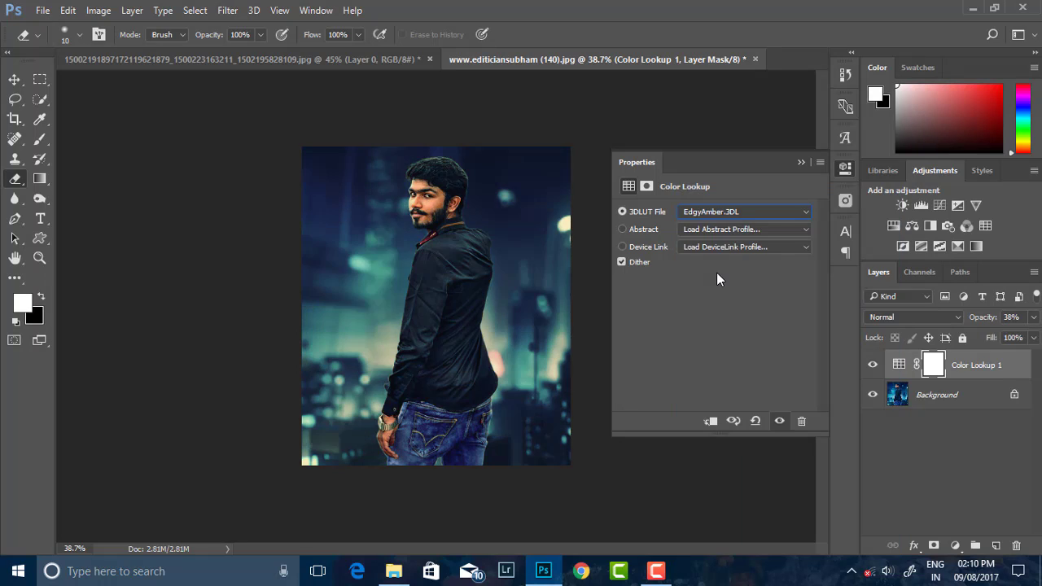
key("Down")
key("Down")
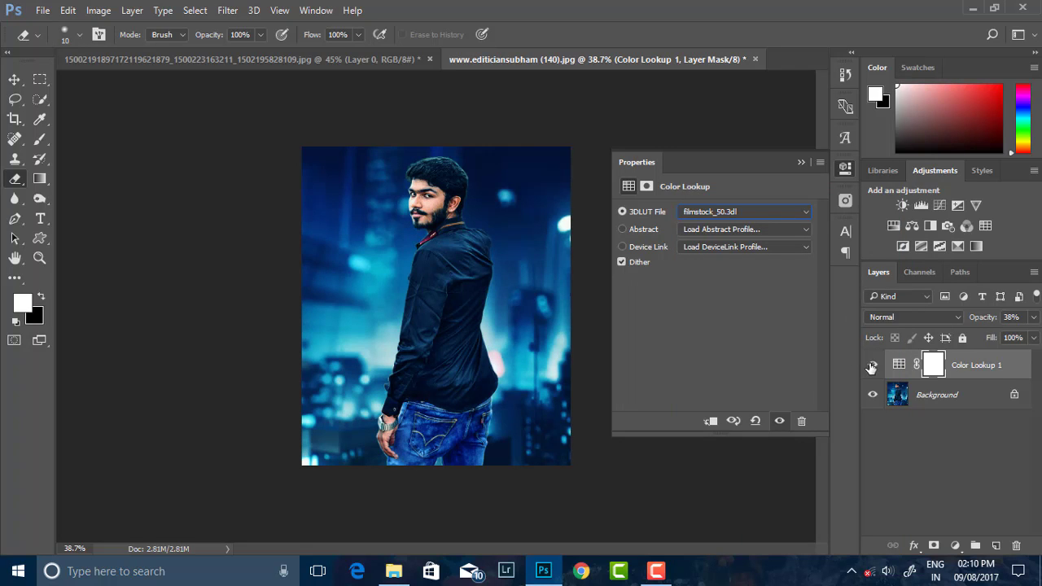
left_click(1033, 317)
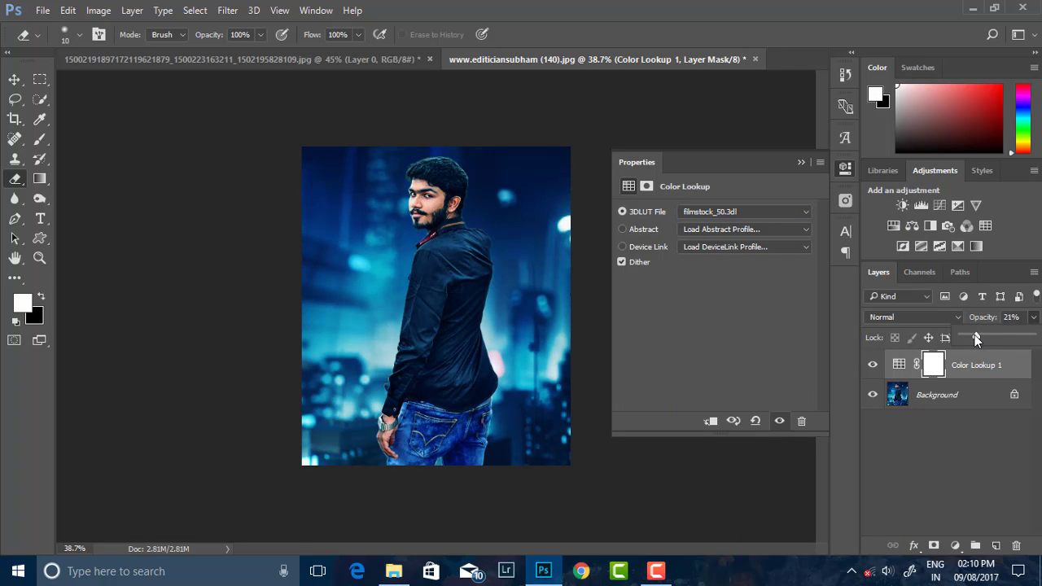
mouse_move(974, 335)
left_mouse_down()
mouse_move(960, 334)
mouse_move(995, 337)
left_mouse_up()
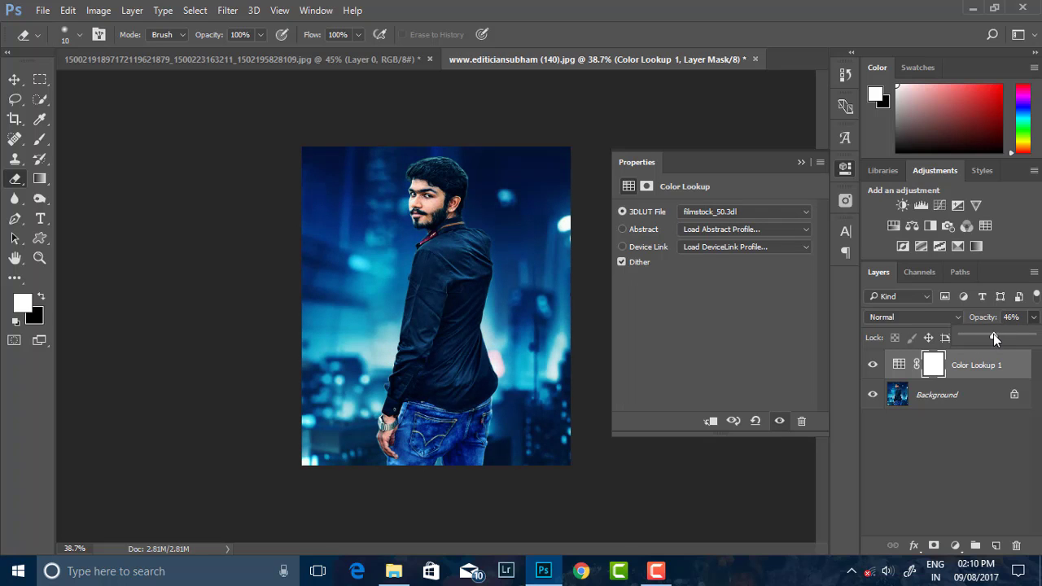
left_click(803, 162)
right_click(952, 393)
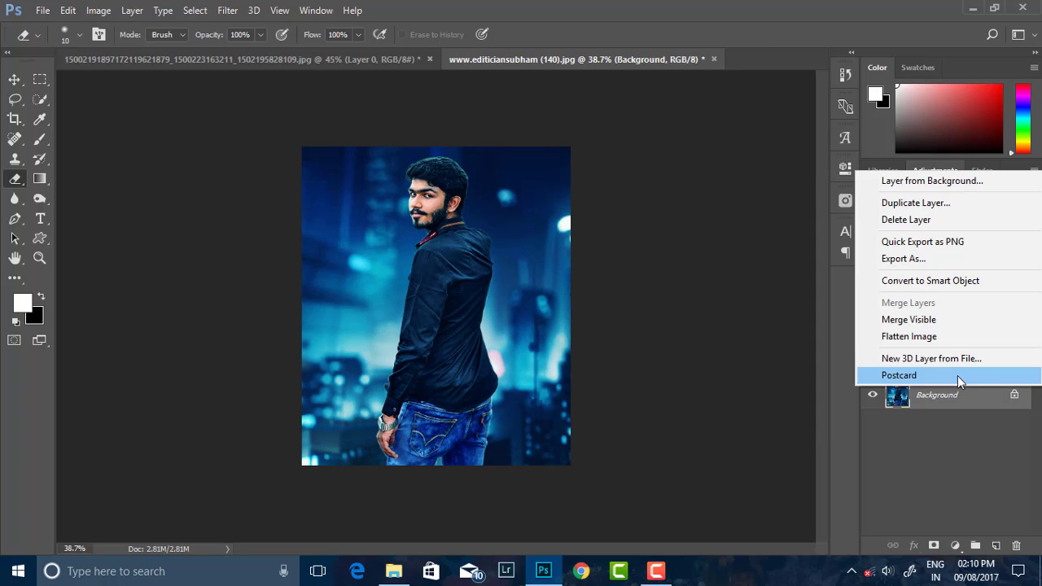
Flatten the image into one layer and heal a blemish on the man's face.
left_click(914, 336)
scroll(447, 251, "up", 3)
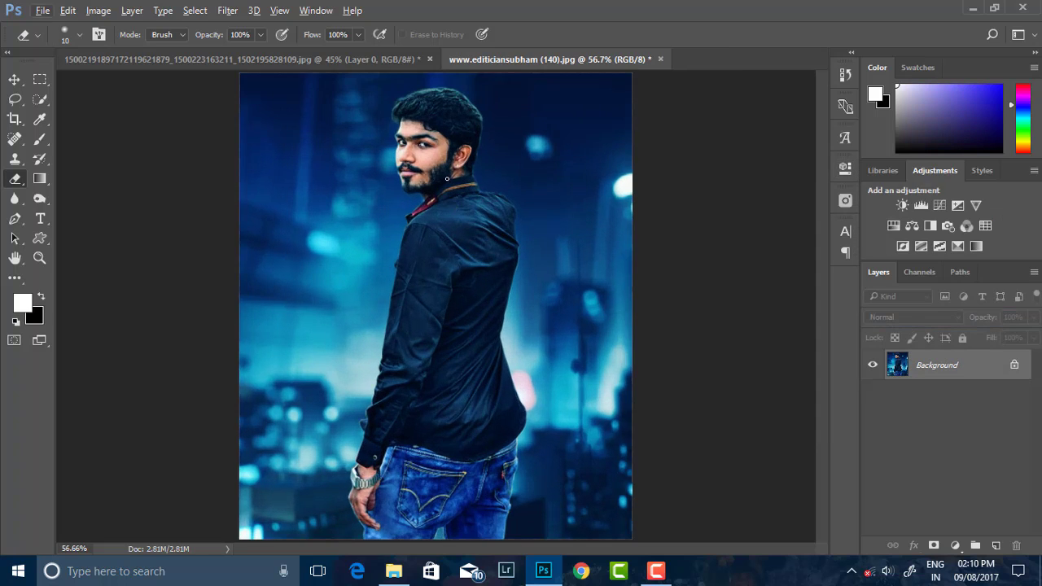
scroll(447, 252, "up", 3)
scroll(447, 252, "up", 3)
scroll(447, 252, "up", 1)
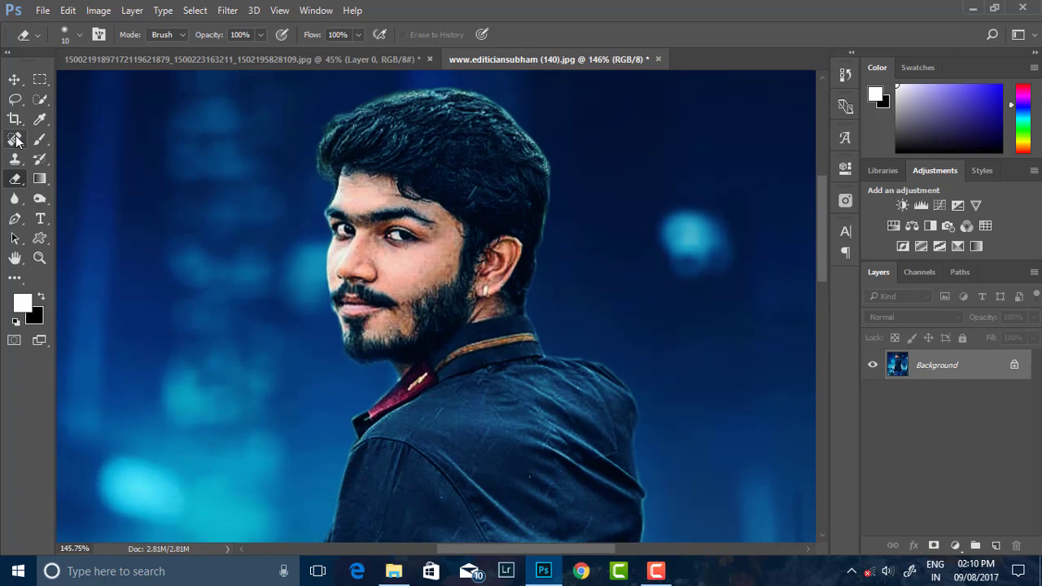
mouse_move(15, 140)
left_mouse_down()
mouse_move(61, 154)
mouse_move(73, 137)
left_mouse_up()
scroll(381, 255, "down", 3)
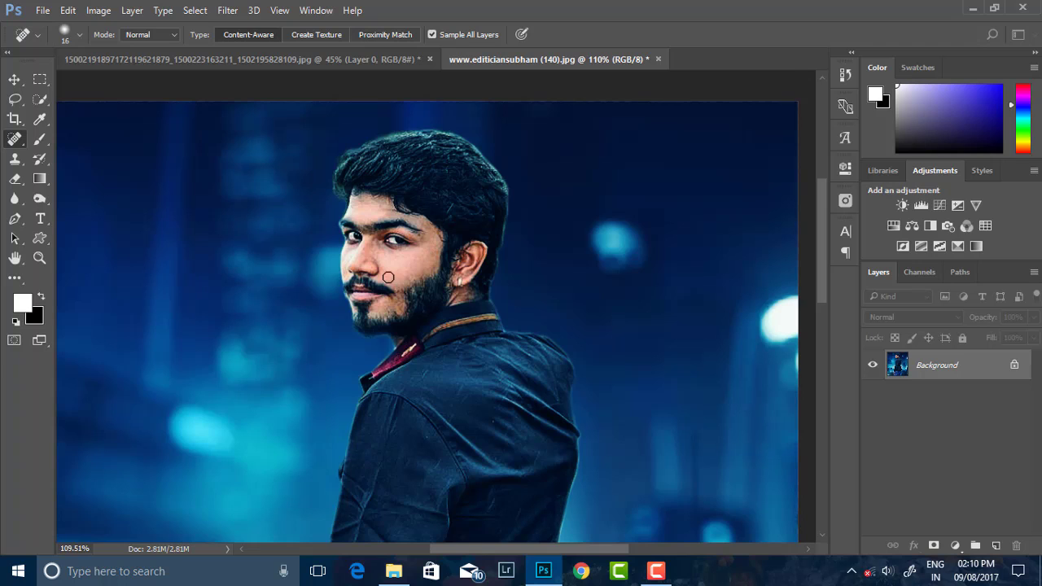
scroll(388, 277, "down", 1)
Switch to the Smudge Tool with a soft 18 px brush.
right_click(388, 277)
left_click(18, 281)
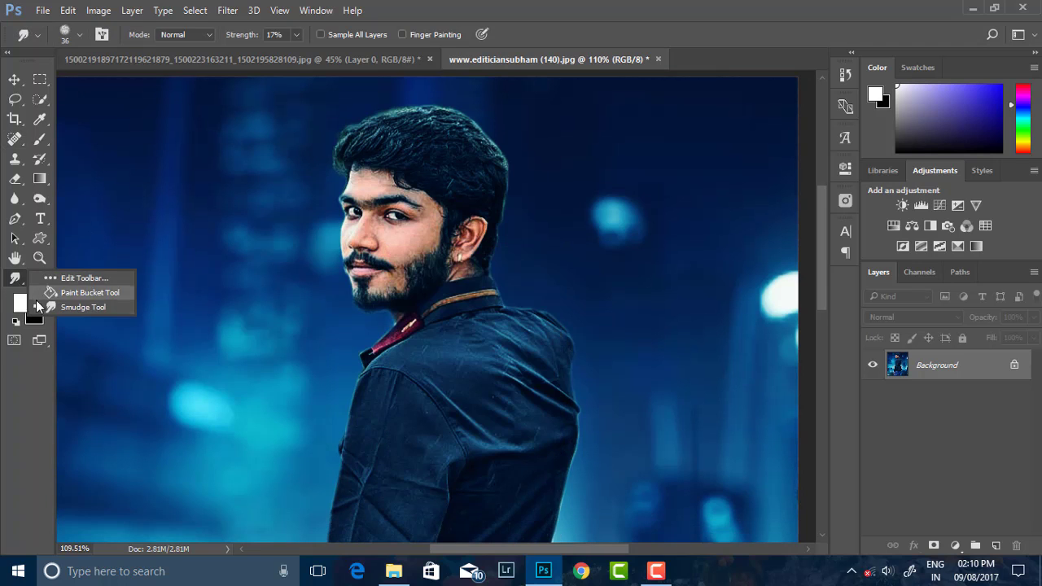
left_click(38, 306)
right_click(554, 302)
left_click(538, 534)
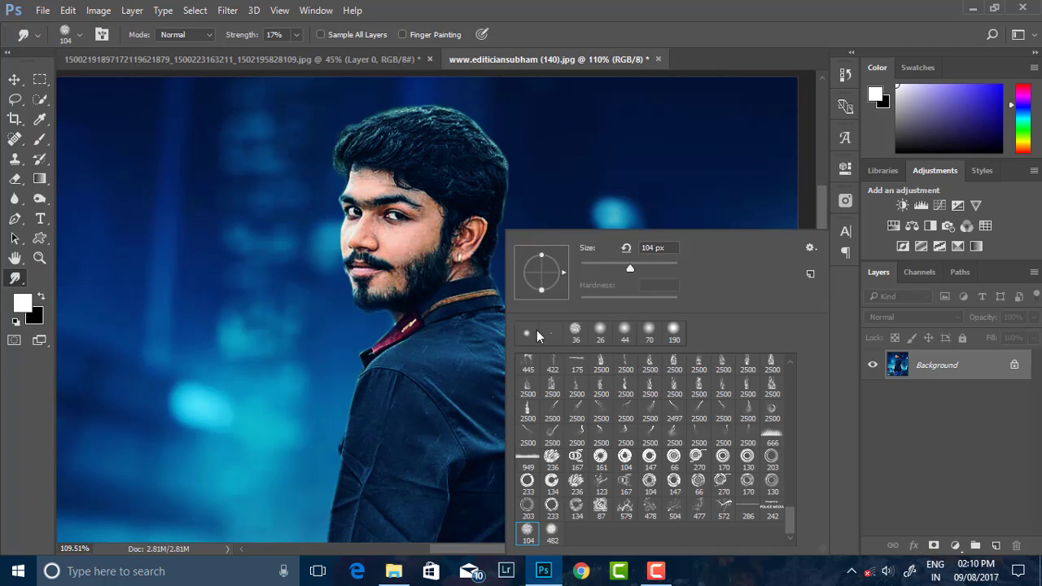
left_click_drag(594, 248, 581, 248)
key("Return")
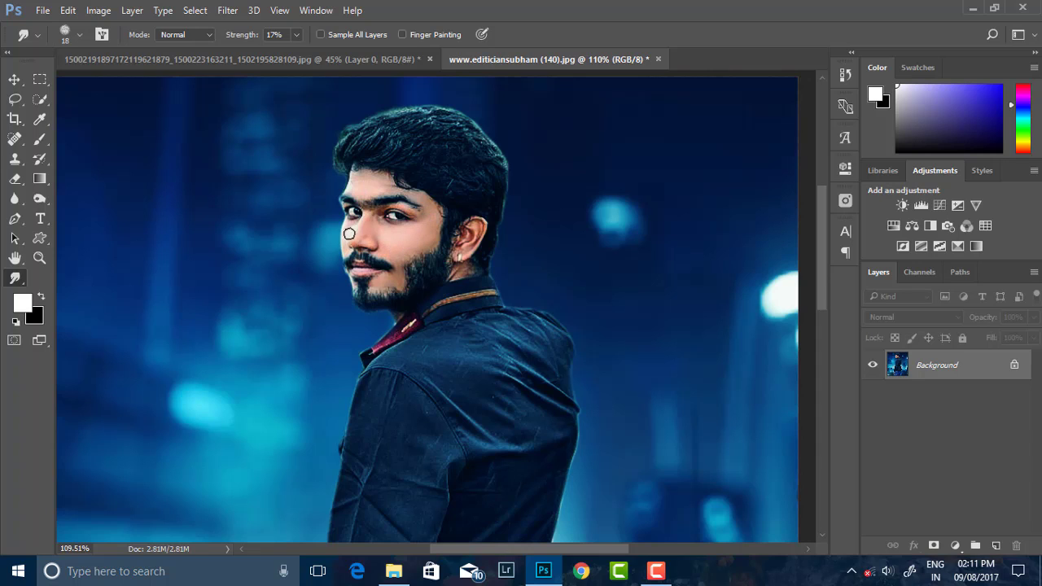
Review the smoothed face and bring up the Filter menu for Nik Collection.
scroll(417, 237, "down", 3, "alt")
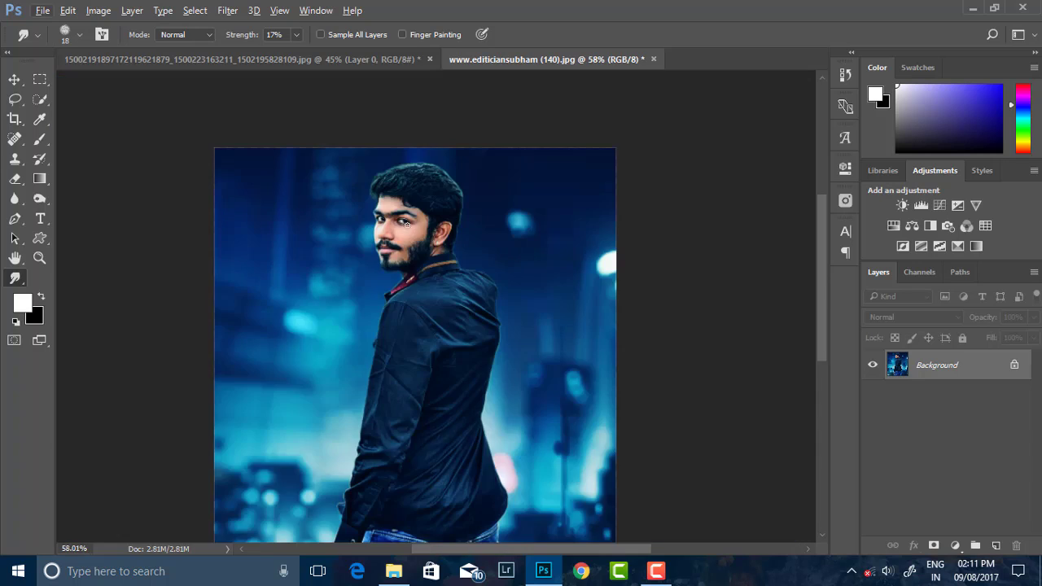
scroll(417, 228, "down", 1)
scroll(417, 228, "down", 1)
scroll(366, 390, "down", 1)
scroll(332, 450, "up", 2, "alt")
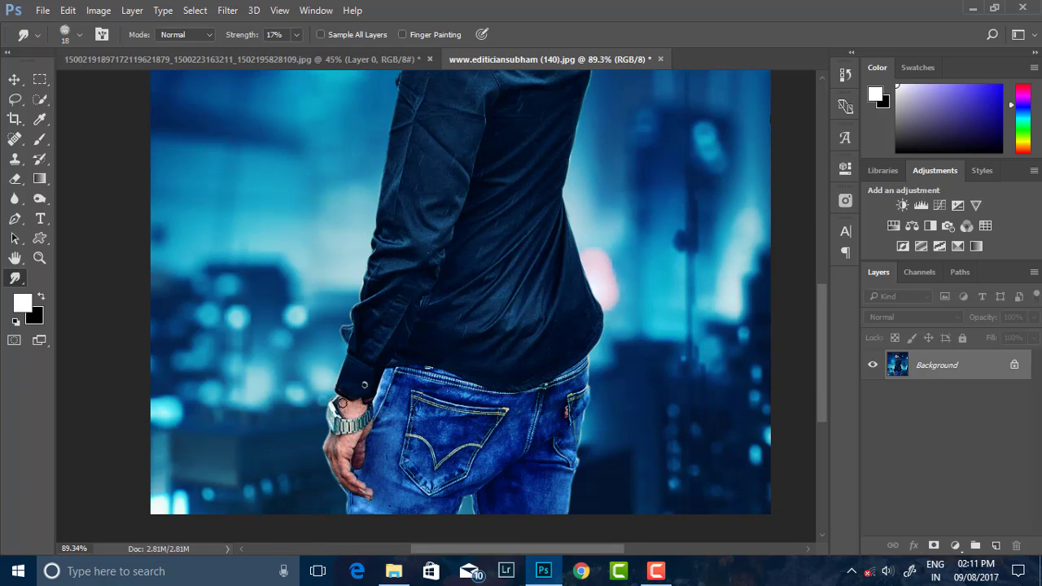
scroll(366, 390, "down", 2, "alt")
scroll(398, 238, "down", 1, "alt")
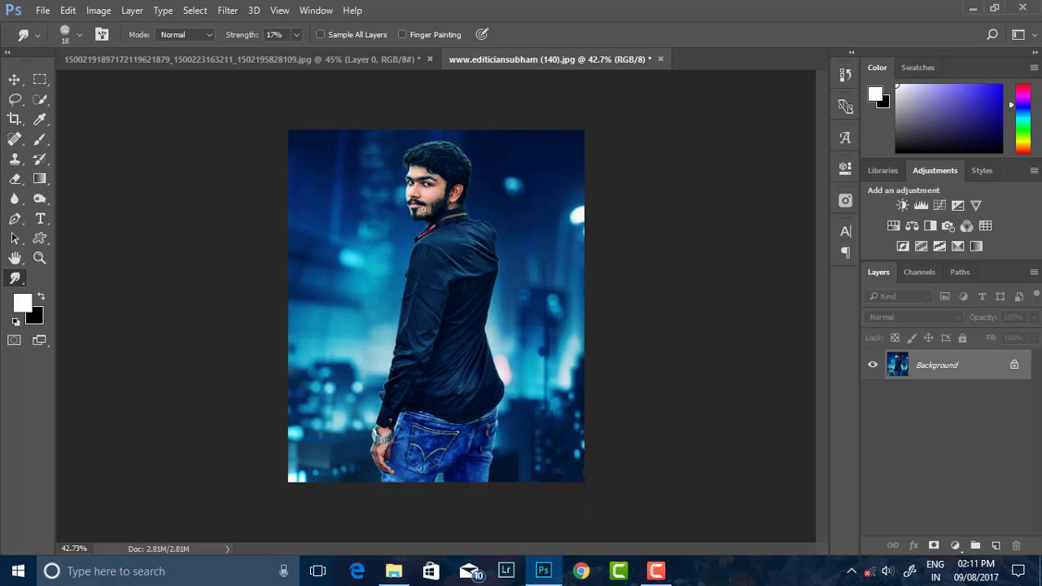
scroll(423, 204, "up", 1, "alt")
left_click(228, 9)
mouse_move(254, 344)
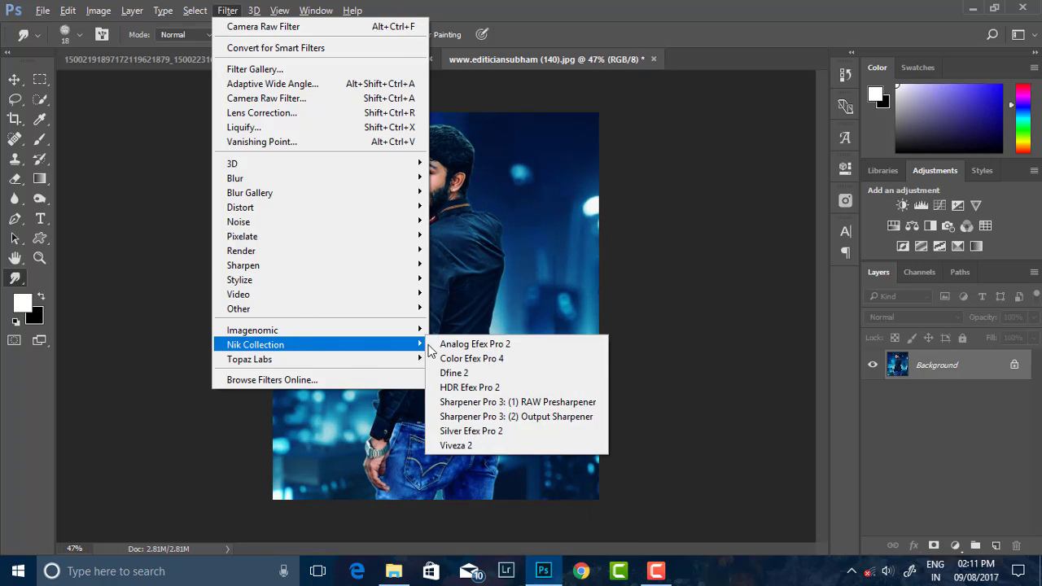
Launch Color Efex Pro 4 and apply Cross Processing with method C01 at 14% strength.
left_click(481, 359)
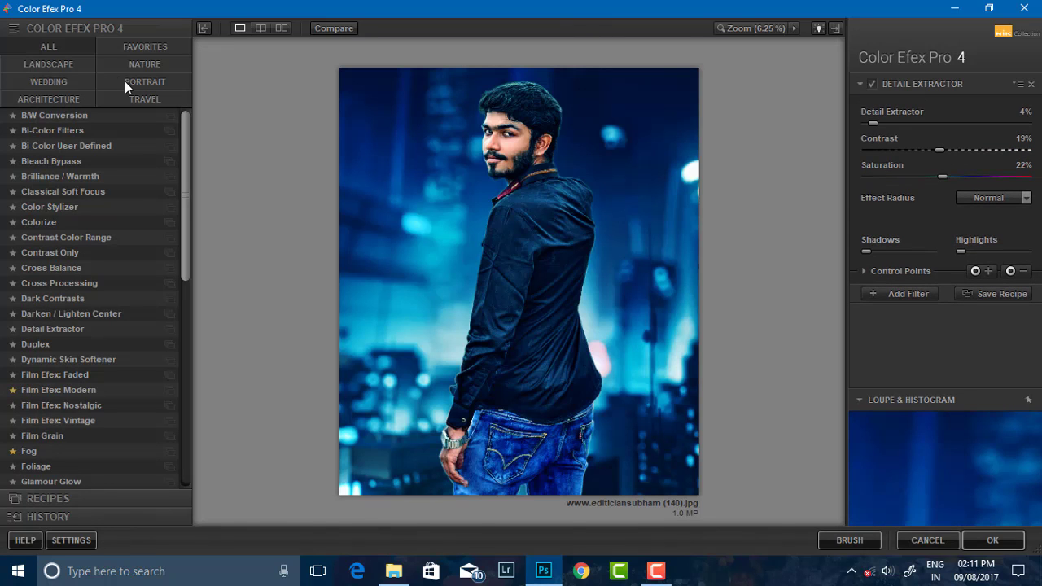
left_click(59, 176)
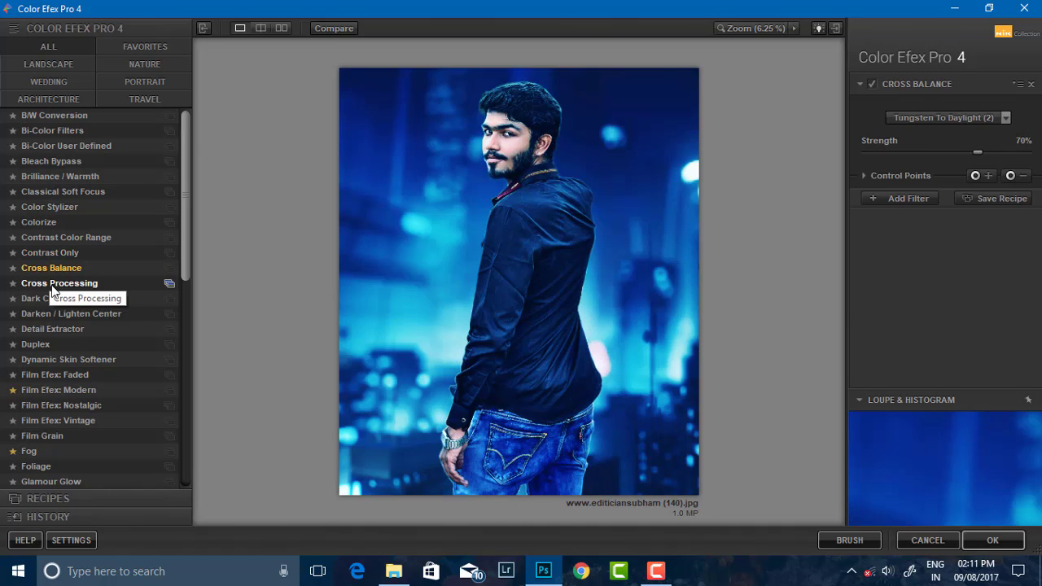
left_click(48, 283)
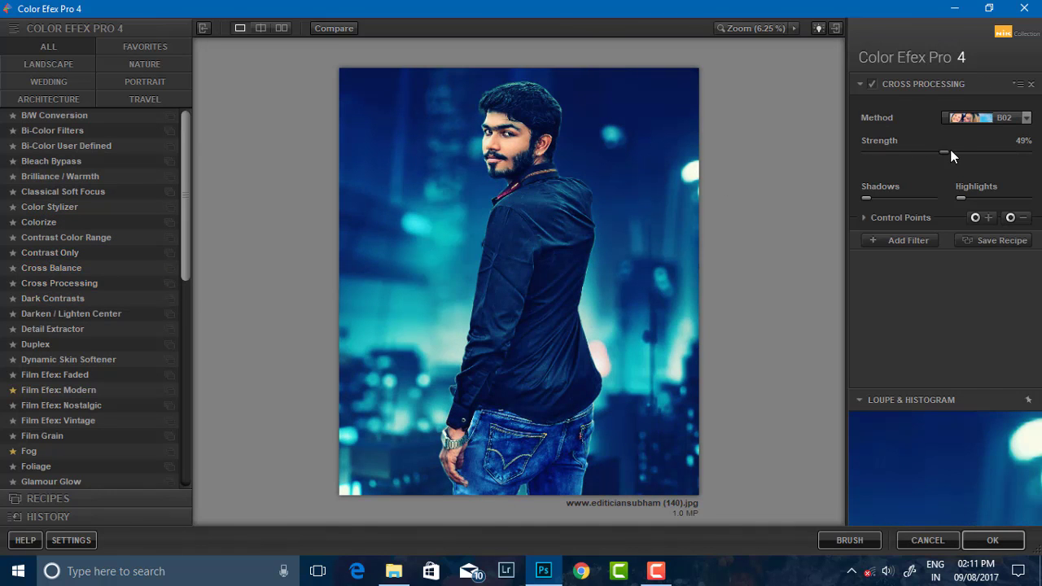
left_click_drag(918, 152, 930, 152)
left_click(872, 85)
left_click(1006, 117)
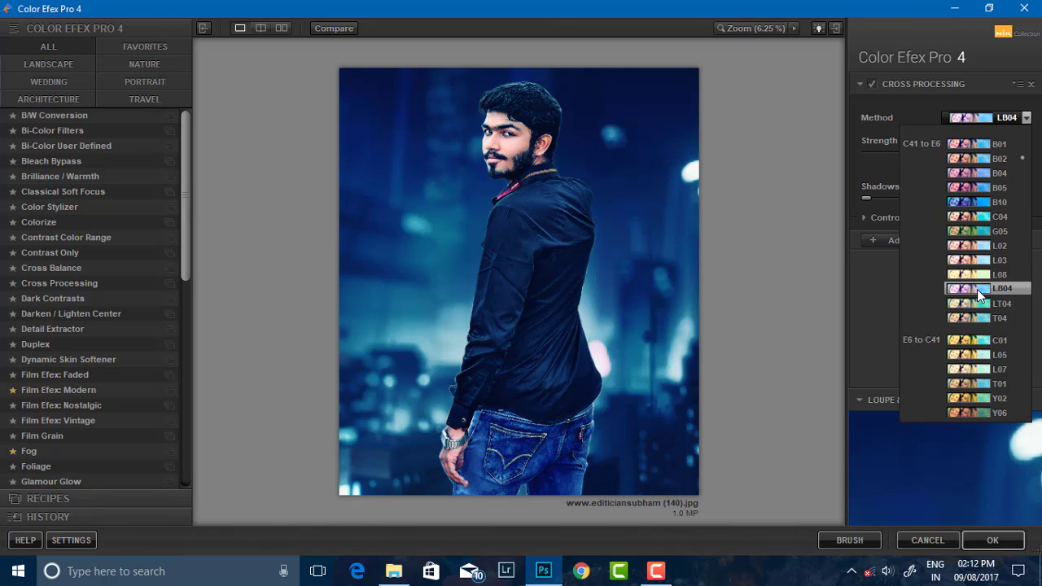
left_click(963, 347)
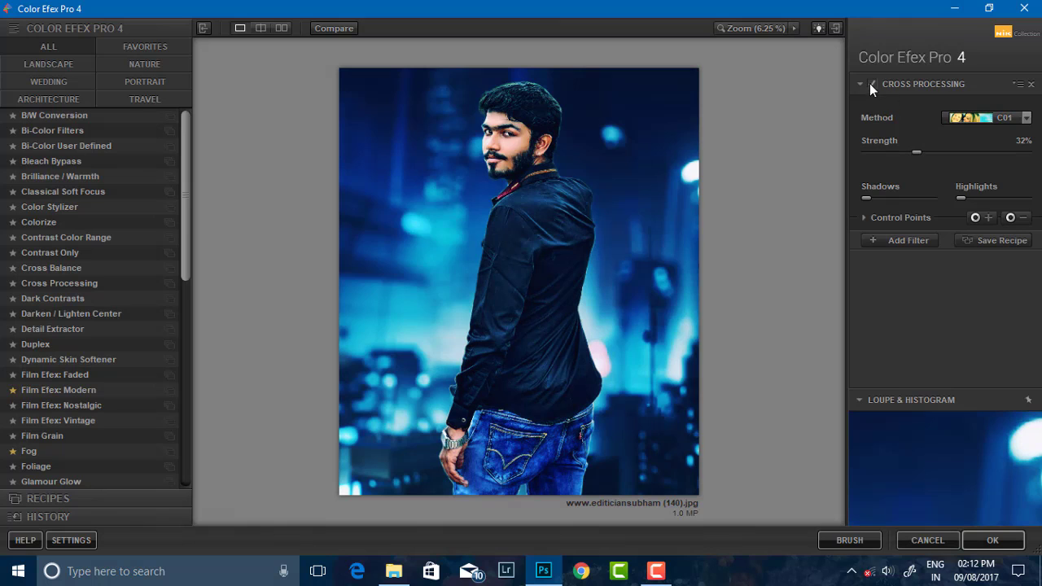
mouse_move(915, 152)
left_mouse_down()
mouse_move(839, 151)
mouse_move(887, 150)
left_mouse_up()
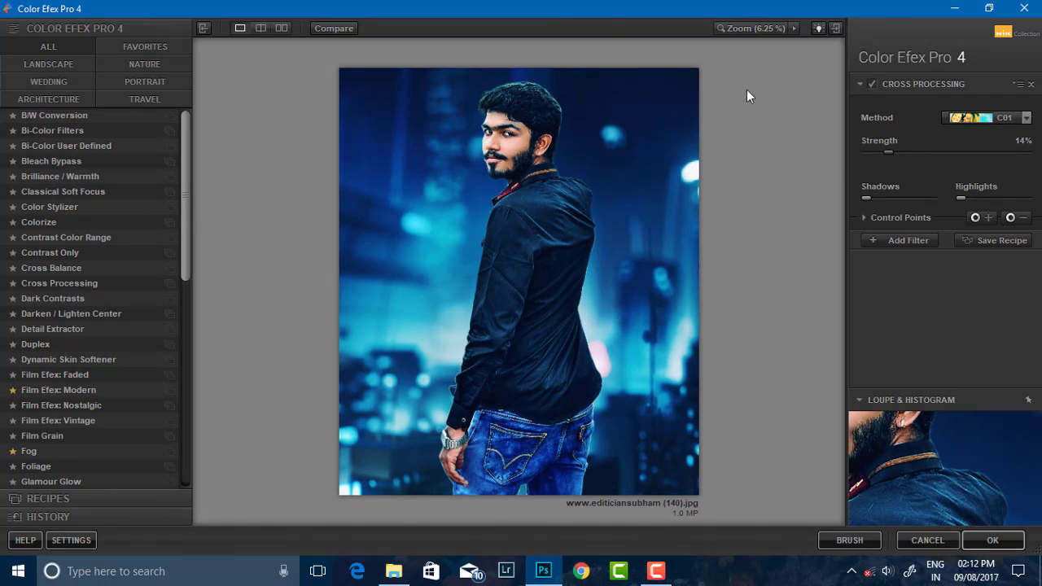
Try a Dynamic Skin Softener, adjusting its colour reach and large details, then remove it.
left_click(880, 240)
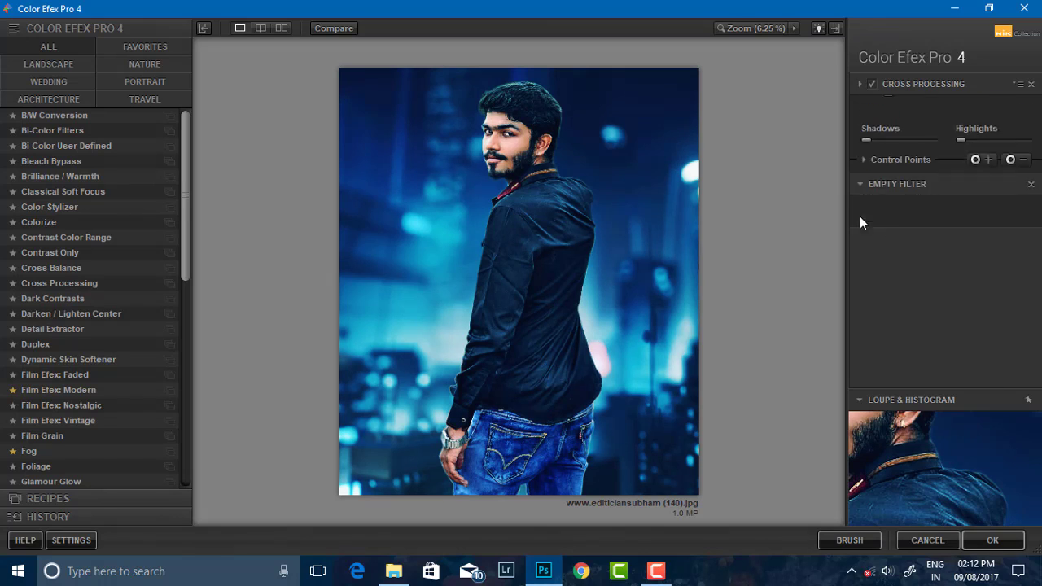
left_click(70, 359)
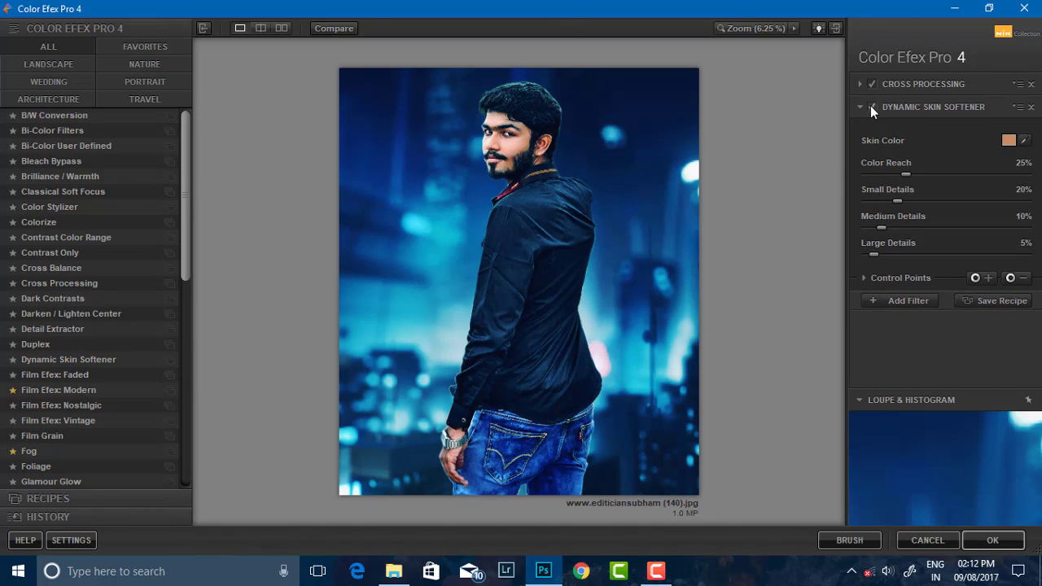
left_click_drag(906, 174, 984, 174)
left_click_drag(915, 254, 898, 253)
left_click(873, 107)
left_click(1030, 109)
scroll(82, 367, "down", 4)
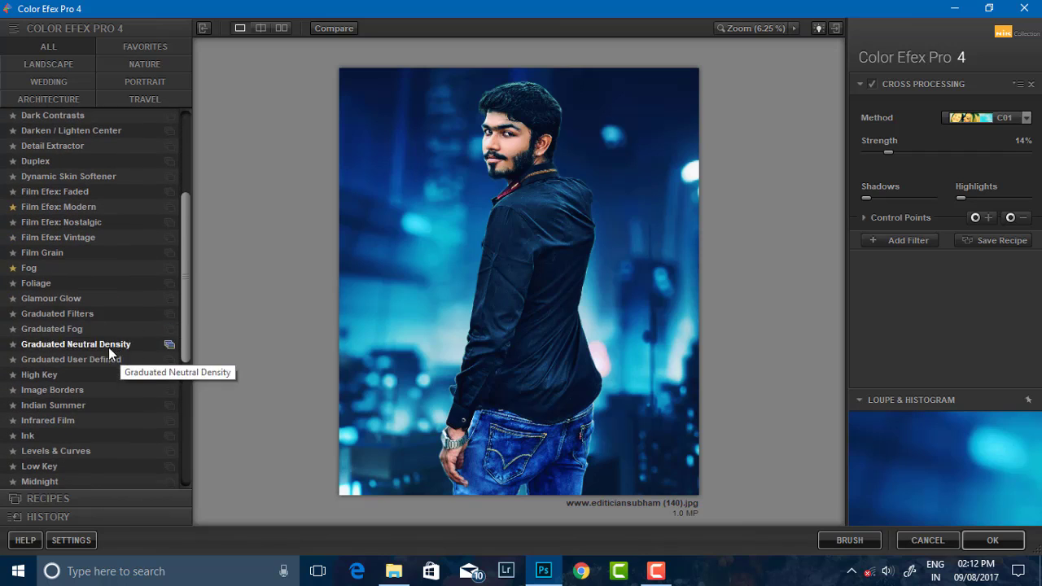
Apply a Glamour Glow with Glow 27%, Saturation -13% and Glow Warmth -43% to the photo.
left_click(53, 298)
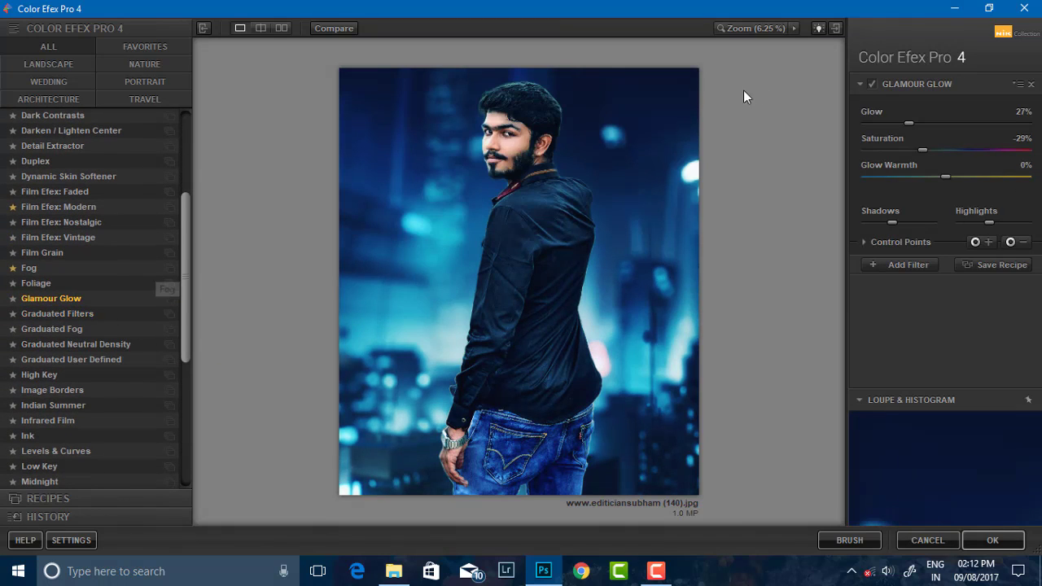
left_click(871, 85)
mouse_move(925, 150)
left_mouse_down()
mouse_move(936, 150)
mouse_move(913, 176)
mouse_move(886, 176)
mouse_move(912, 177)
mouse_move(934, 149)
left_mouse_up()
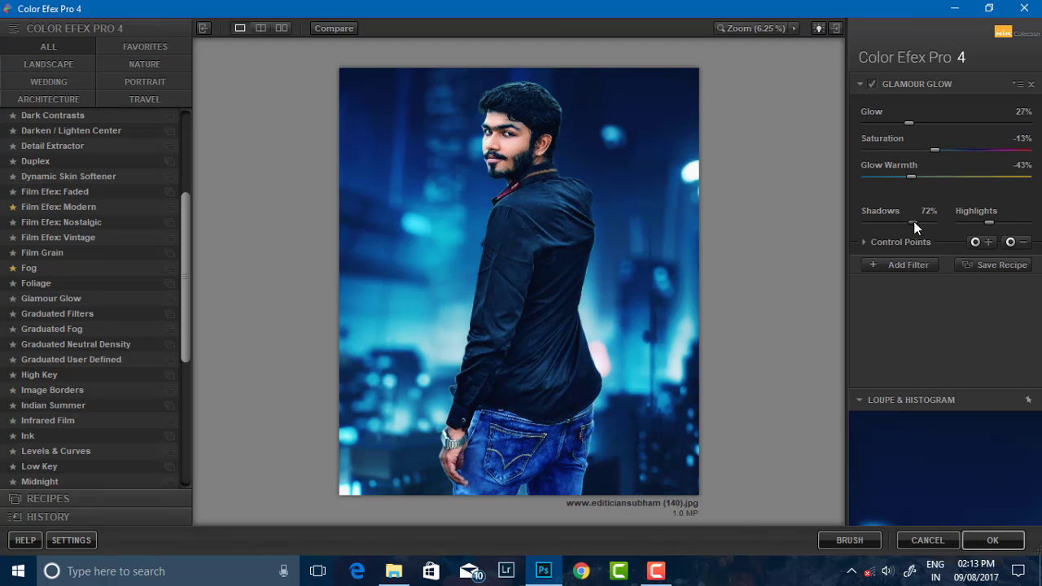
left_click(874, 84)
left_click(993, 540)
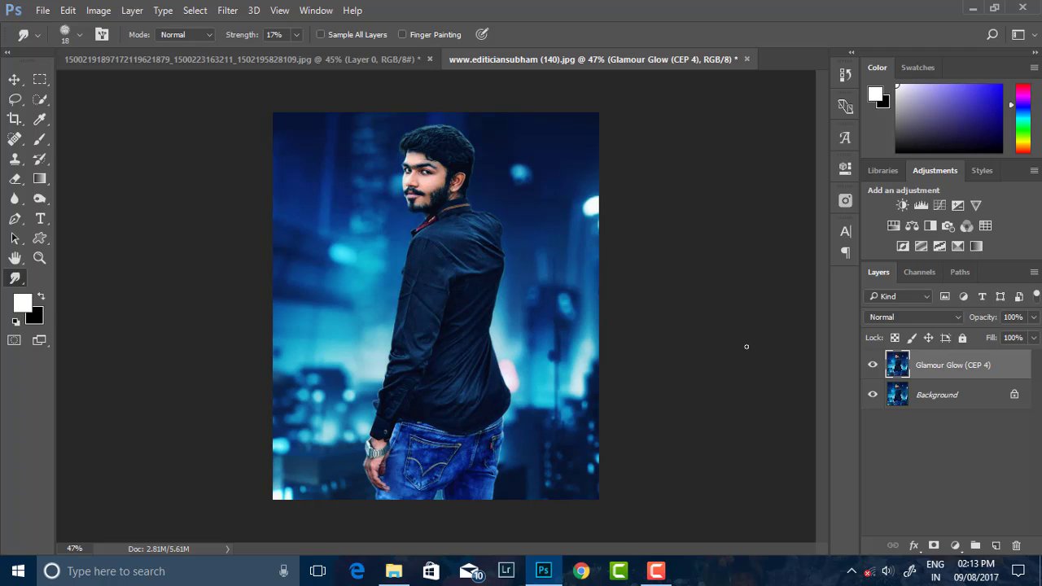
Merge the Glamour Glow (CEP 4) layer into the image with Merge Visible.
scroll(415, 187, "down", 2)
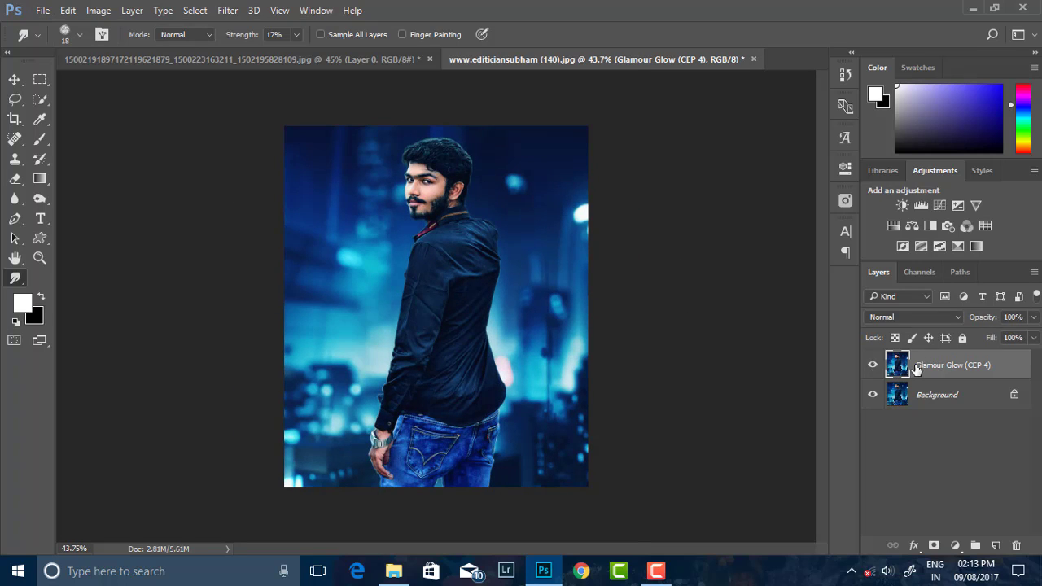
left_click(874, 368)
right_click(928, 389)
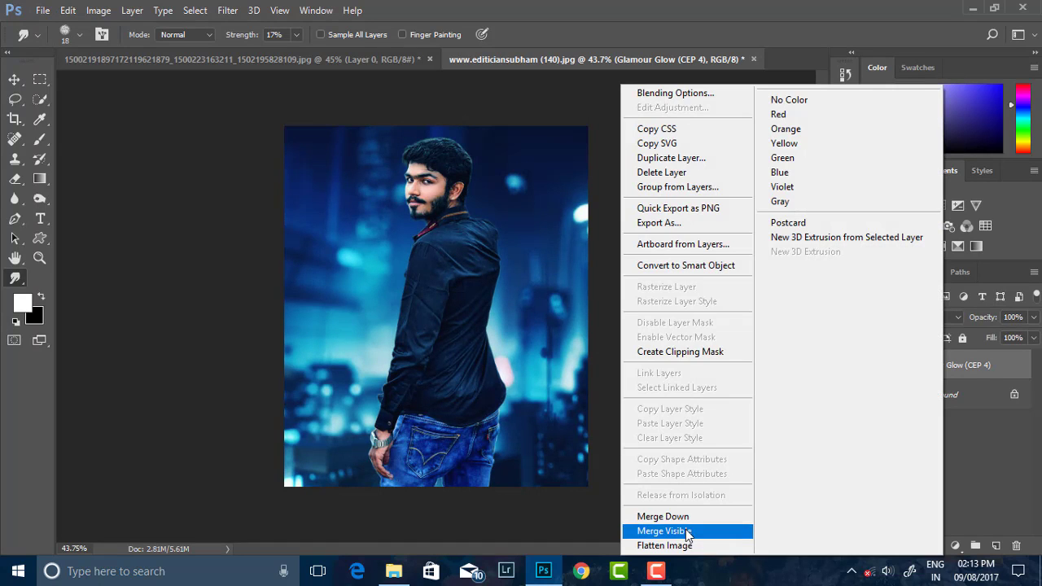
left_click(652, 528)
left_click(228, 10)
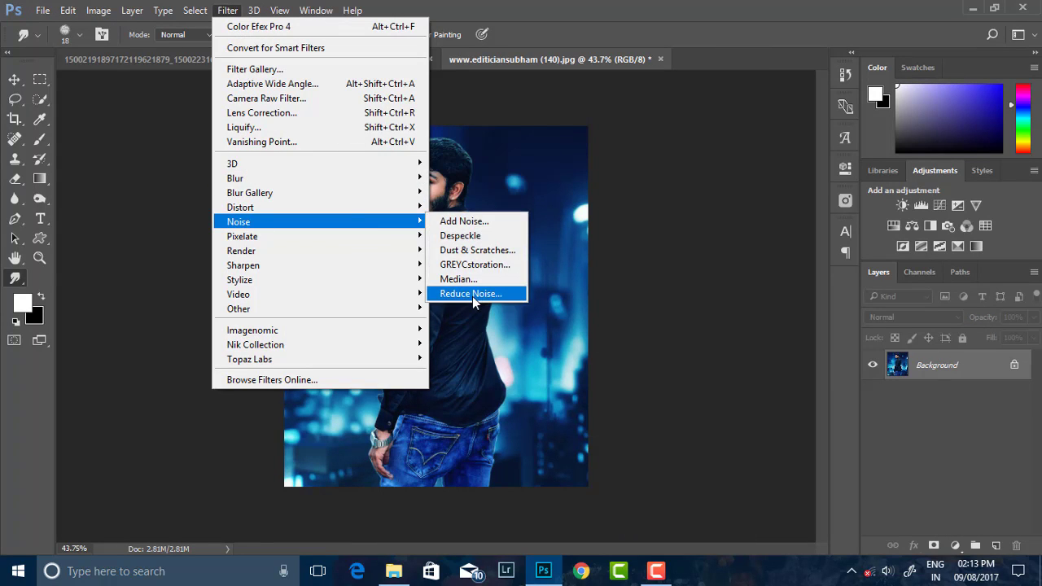
Duplicate the Background layer and apply Reduce Noise at Strength 7 to the copy.
left_click_drag(936, 364, 998, 543)
left_click(227, 10)
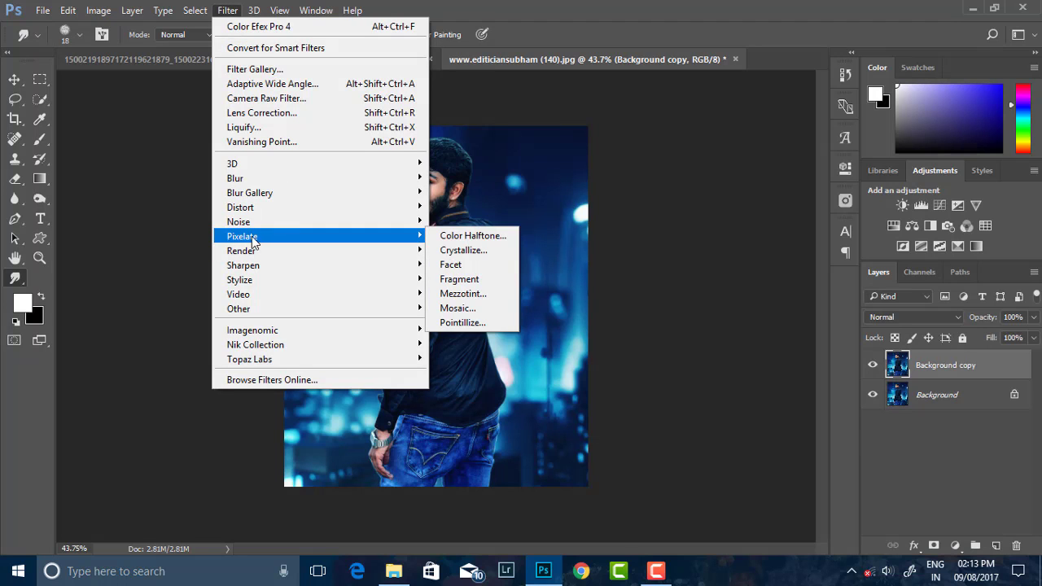
left_click(436, 216)
left_click_drag(434, 144, 442, 279)
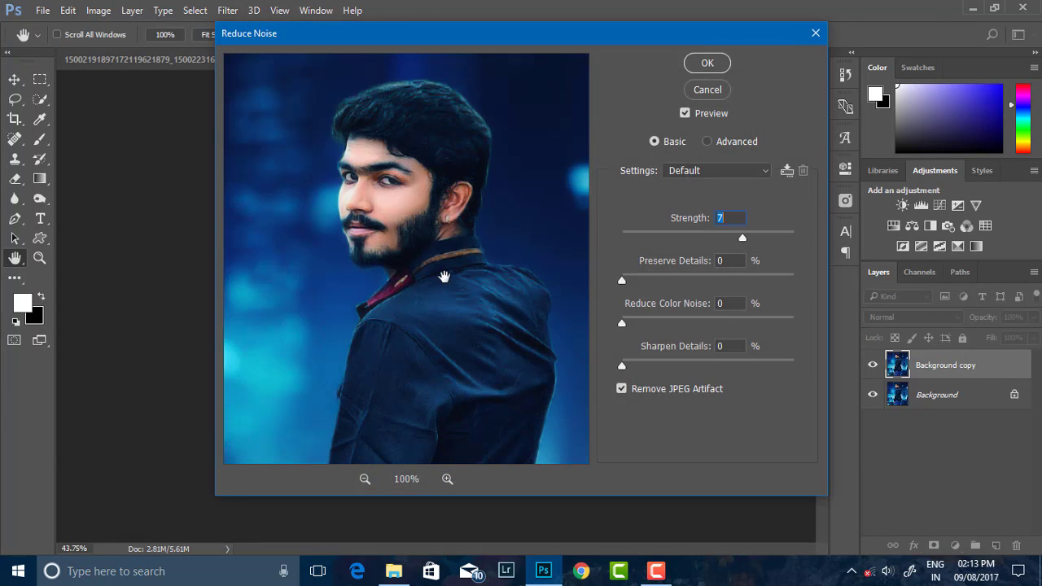
left_click(708, 63)
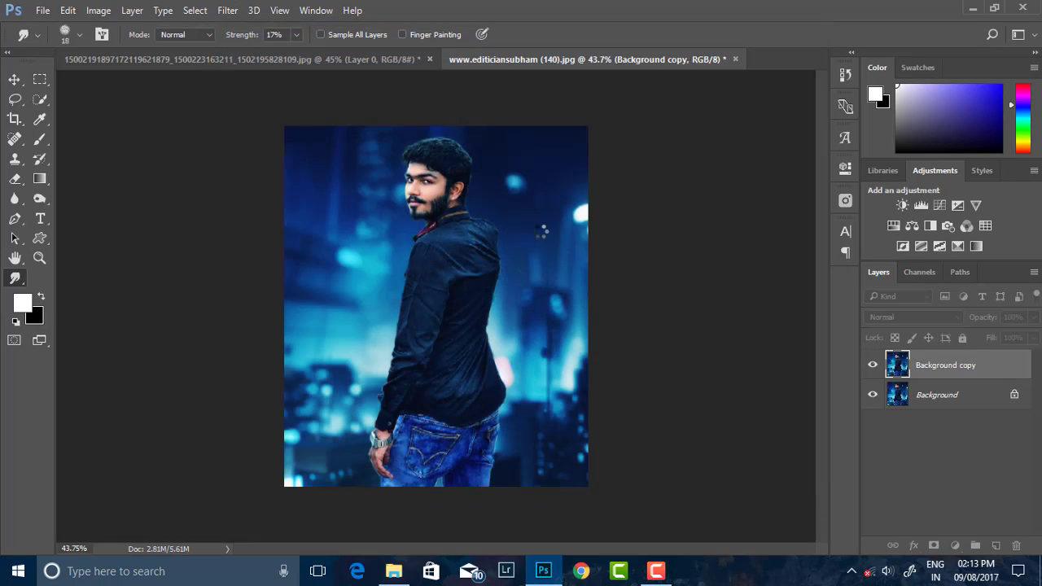
left_click(962, 397)
left_click(227, 10)
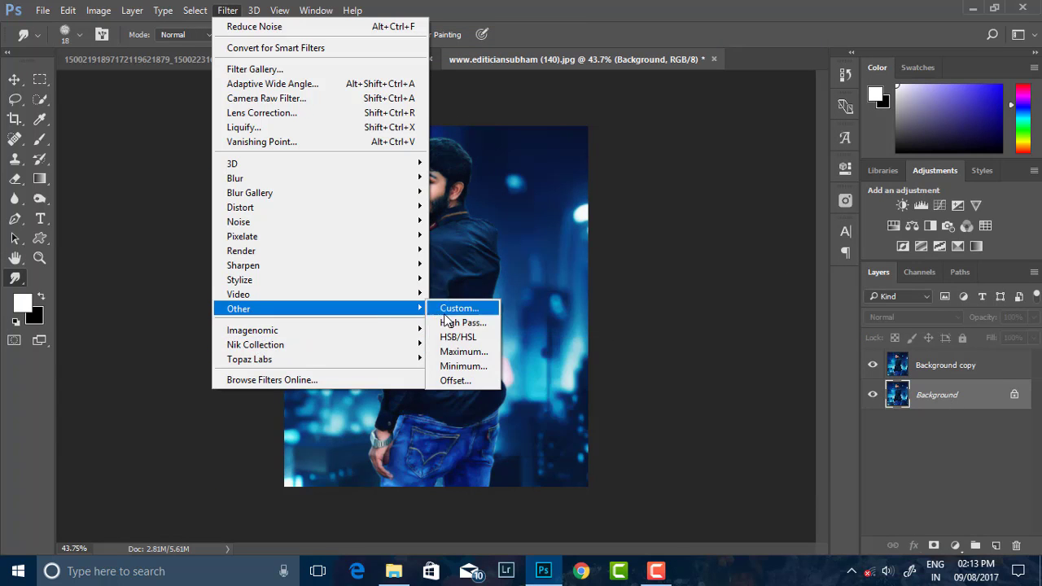
Apply the High Pass filter at 2.7 pixels.
left_click(459, 323)
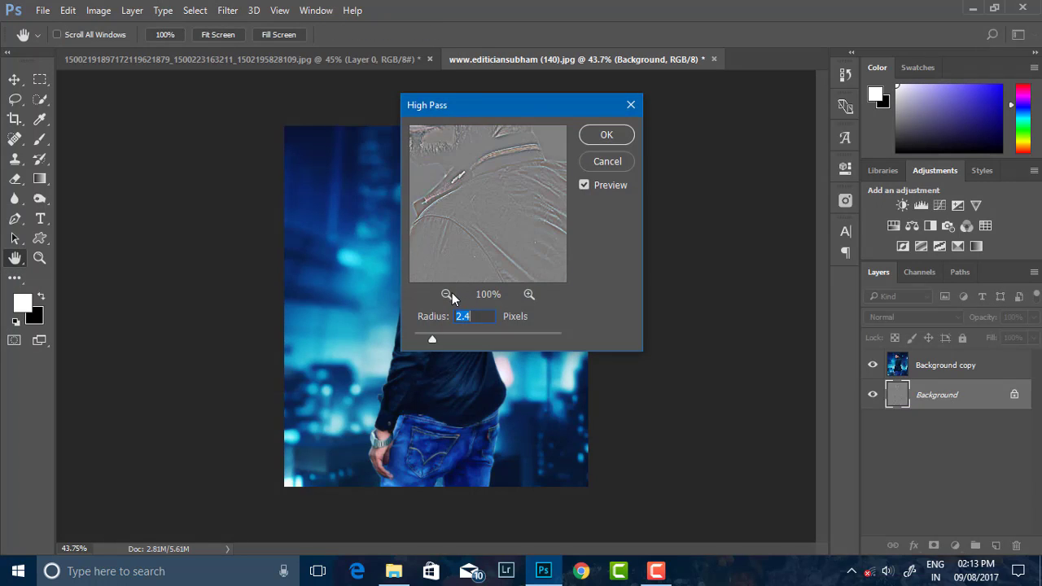
left_click(446, 294)
left_click(529, 294)
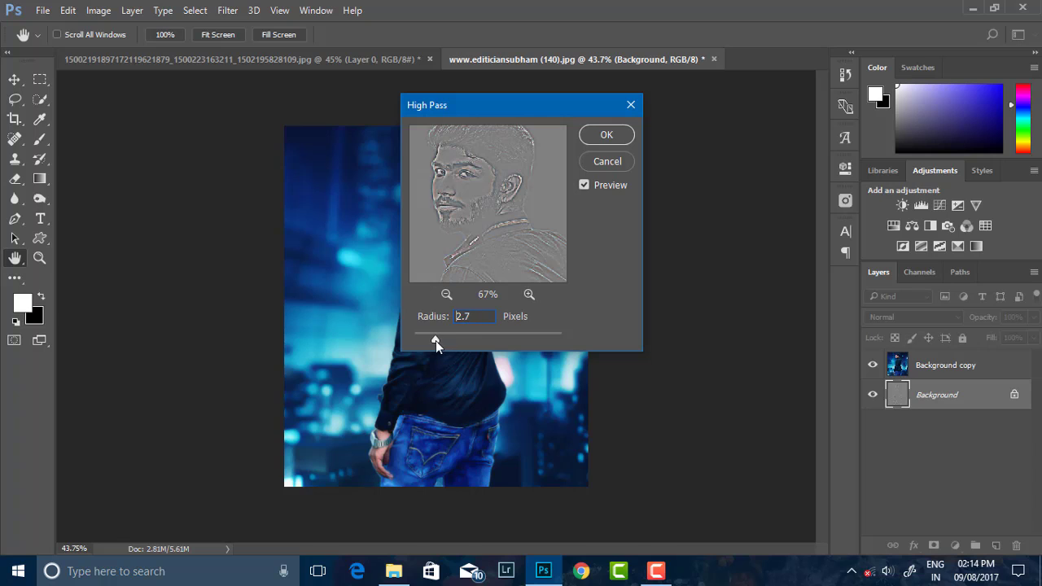
left_click(607, 136)
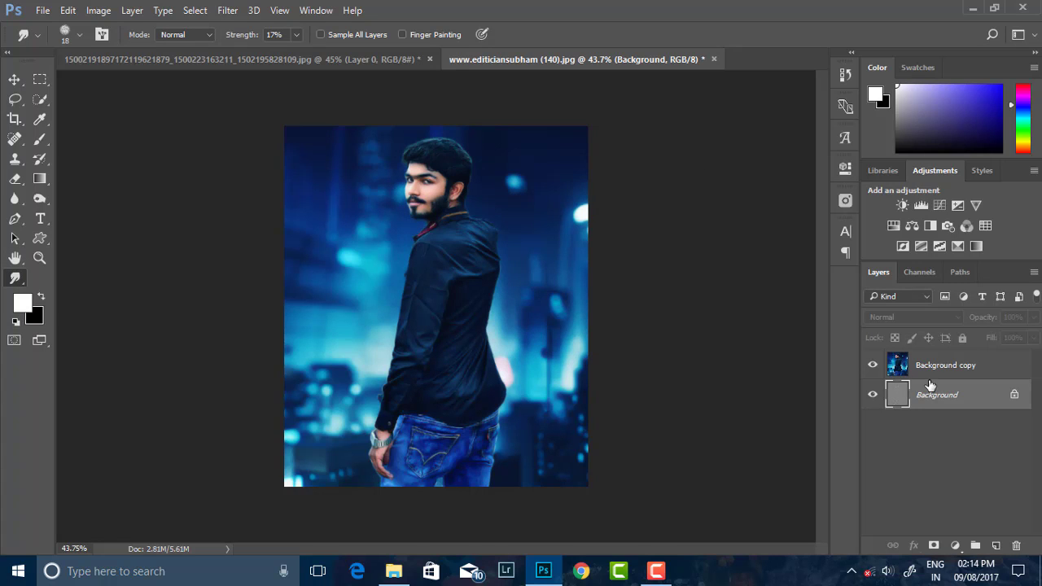
Unlock the layer as Layer 0, move it above Background copy and blend it as Overlay.
left_click(1014, 395)
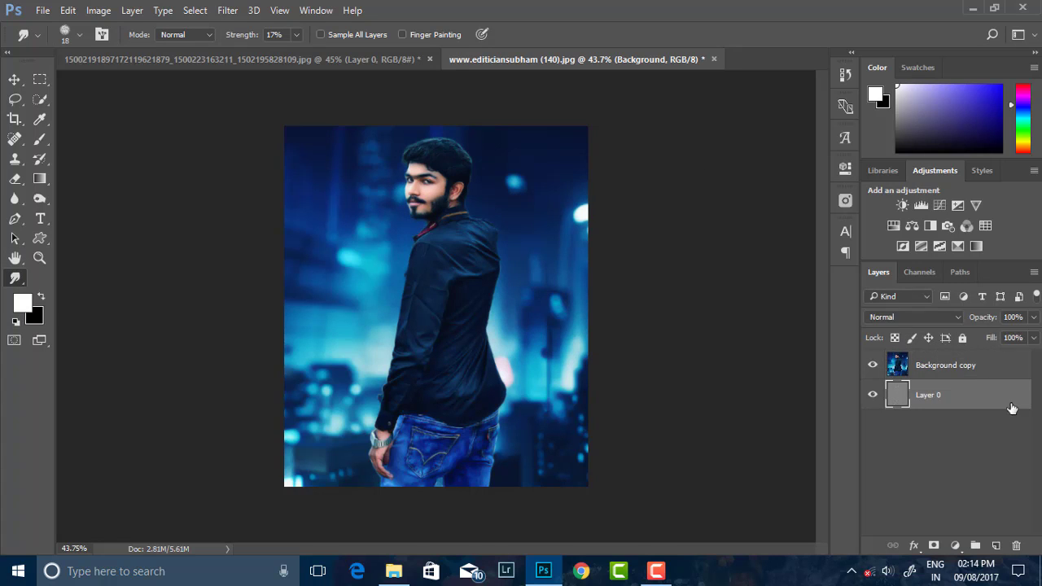
left_click_drag(1012, 408, 936, 358)
left_click(912, 317)
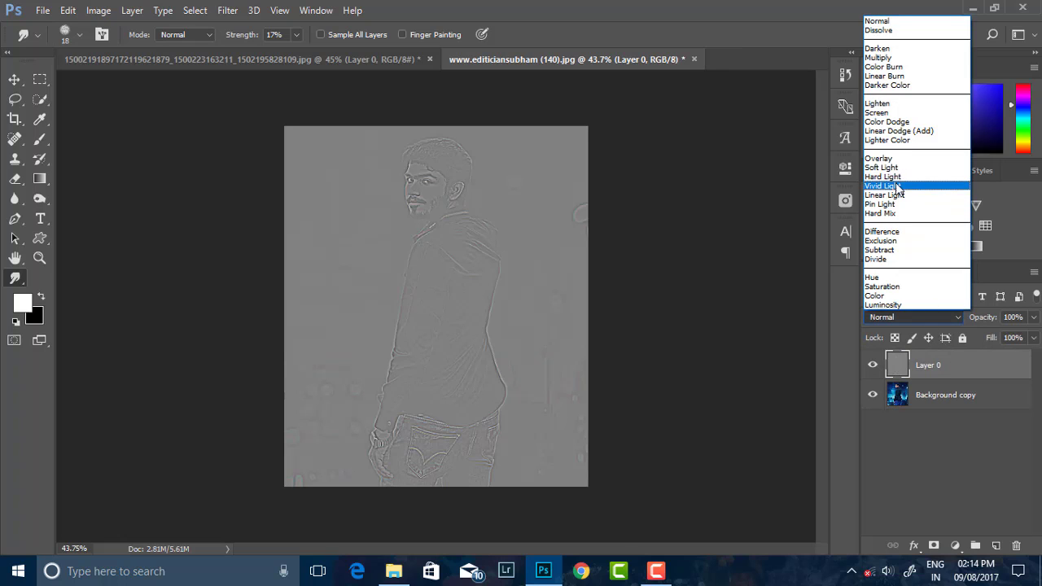
left_click(879, 158)
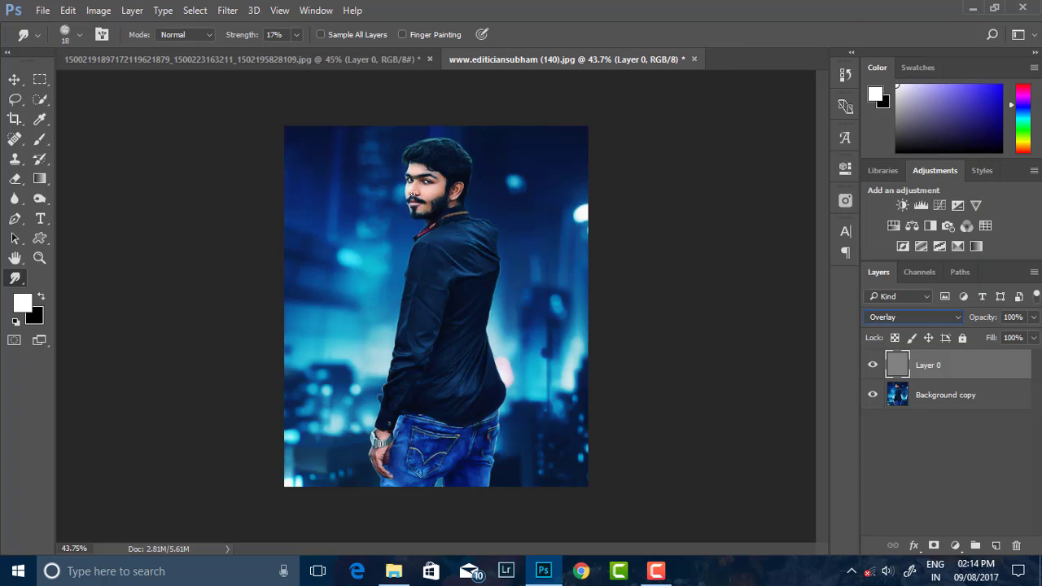
Compare the sharpening by toggling Layer 0, then merge it down into Background copy.
left_click(39, 79)
scroll(440, 192, "up", 2)
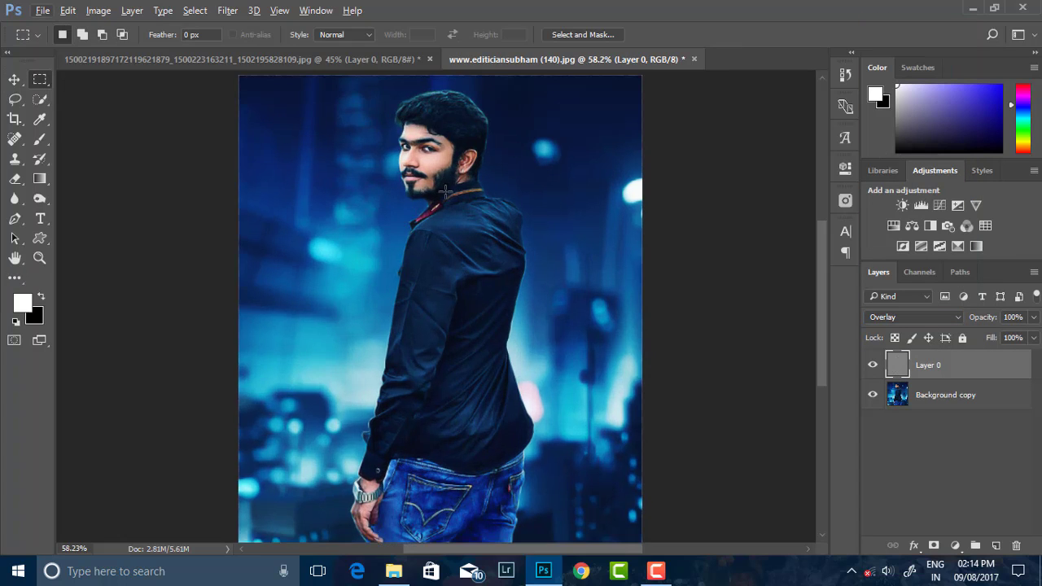
scroll(440, 190, "up", 1)
left_click(873, 366)
scroll(517, 233, "down", 2)
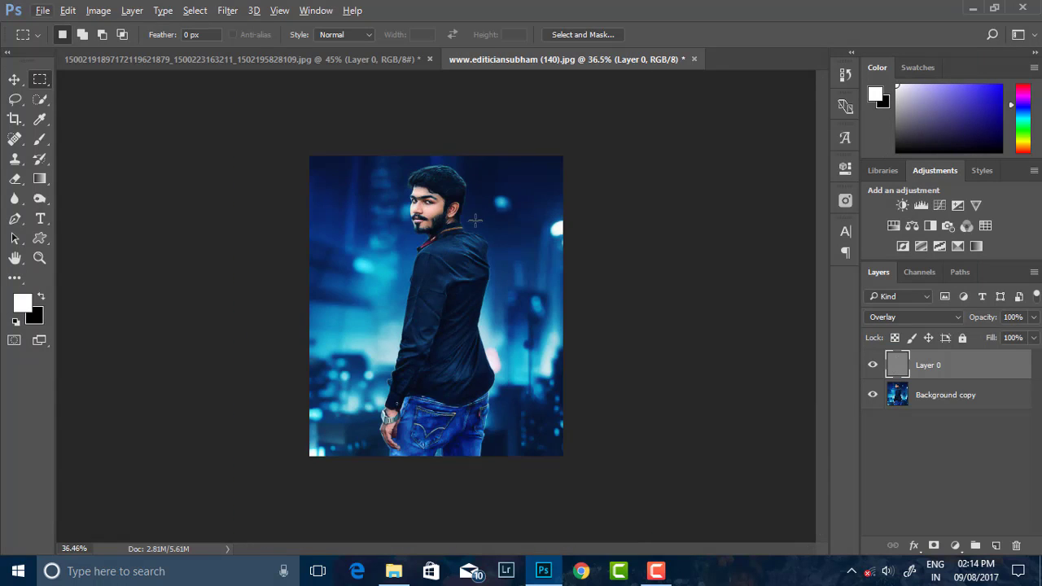
scroll(517, 234, "up", 1)
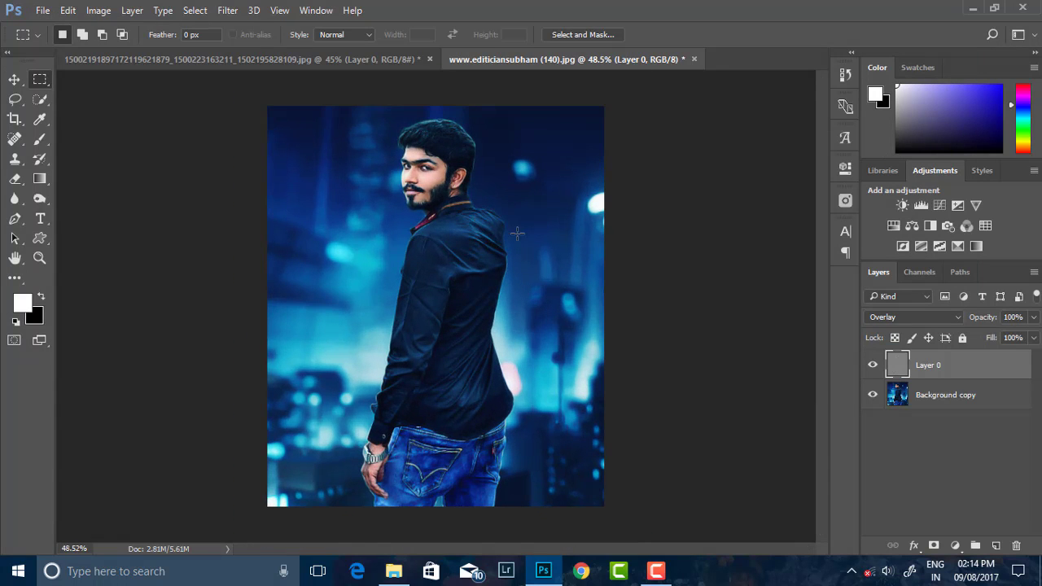
right_click(1001, 399)
left_click(740, 532)
left_click(228, 9)
In the Camera Raw Filter, adjust the tone curve, then reset three curve values to 0.
left_click(273, 98)
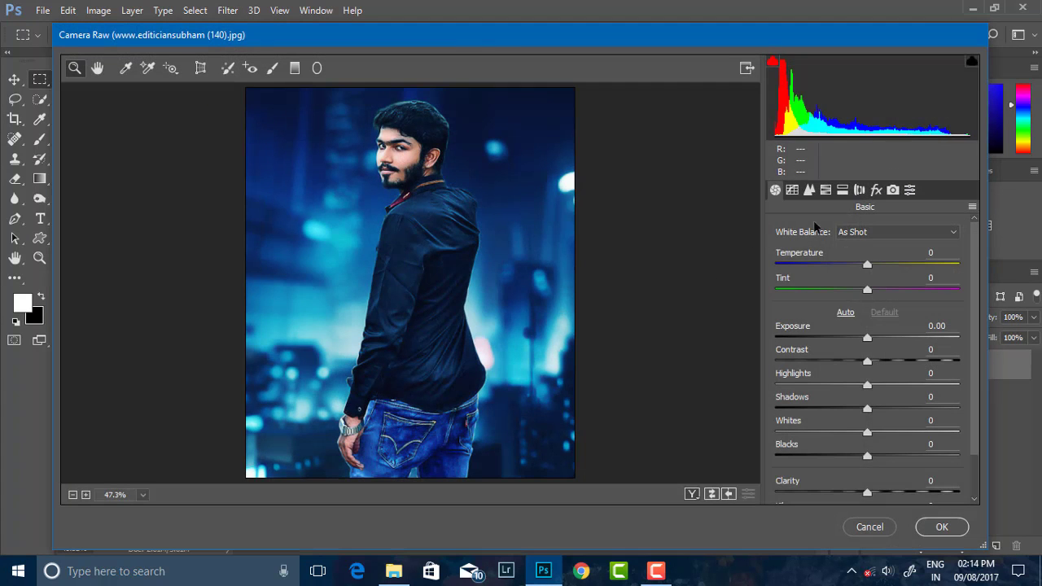
left_click(810, 189)
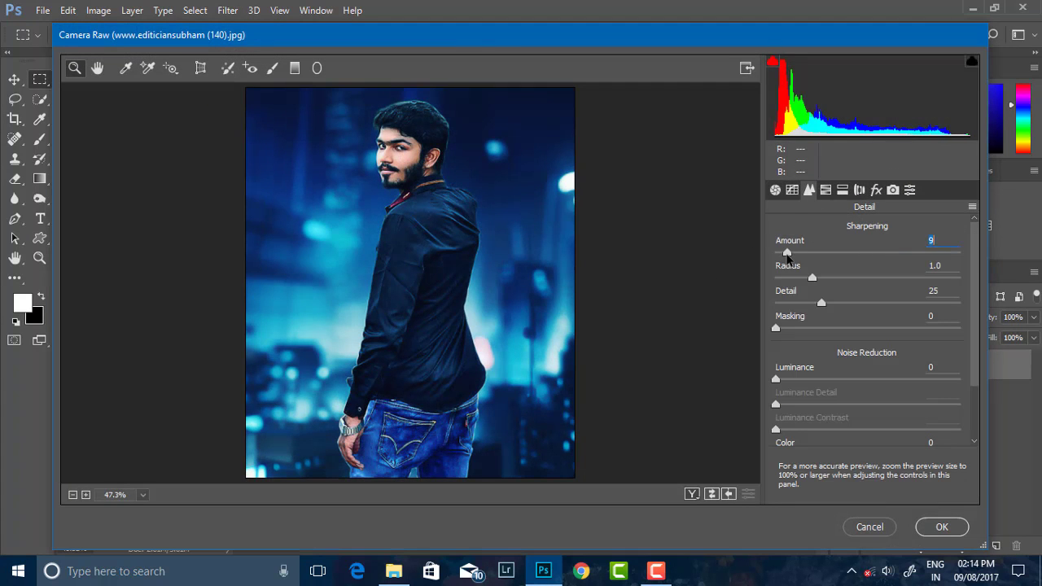
left_click(792, 190)
scroll(842, 425, "down", 2)
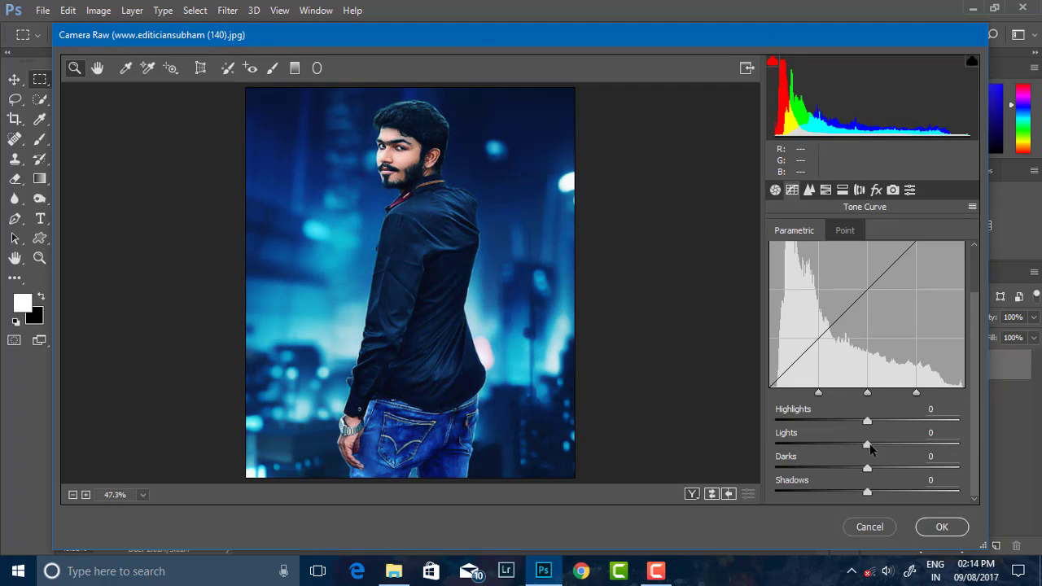
left_click_drag(867, 444, 872, 420)
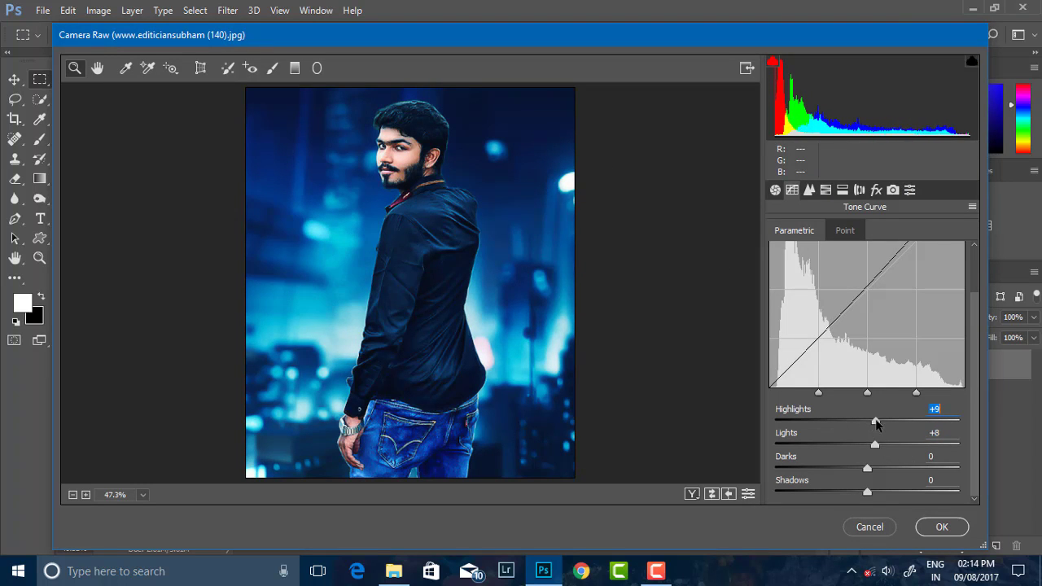
mouse_move(868, 469)
left_mouse_down()
mouse_move(879, 470)
mouse_move(877, 492)
left_mouse_up()
type("0")
key("shift+Tab")
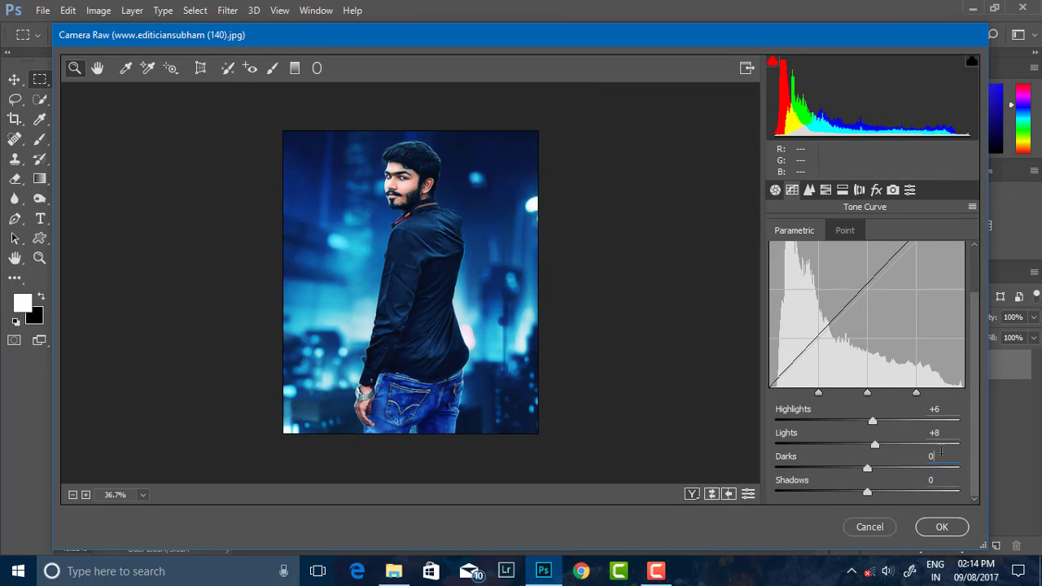
type("0")
key("shift+Tab")
type("0")
key("shift+Tab")
Lower the HSL saturation of oranges, yellows and reds.
left_click(826, 190)
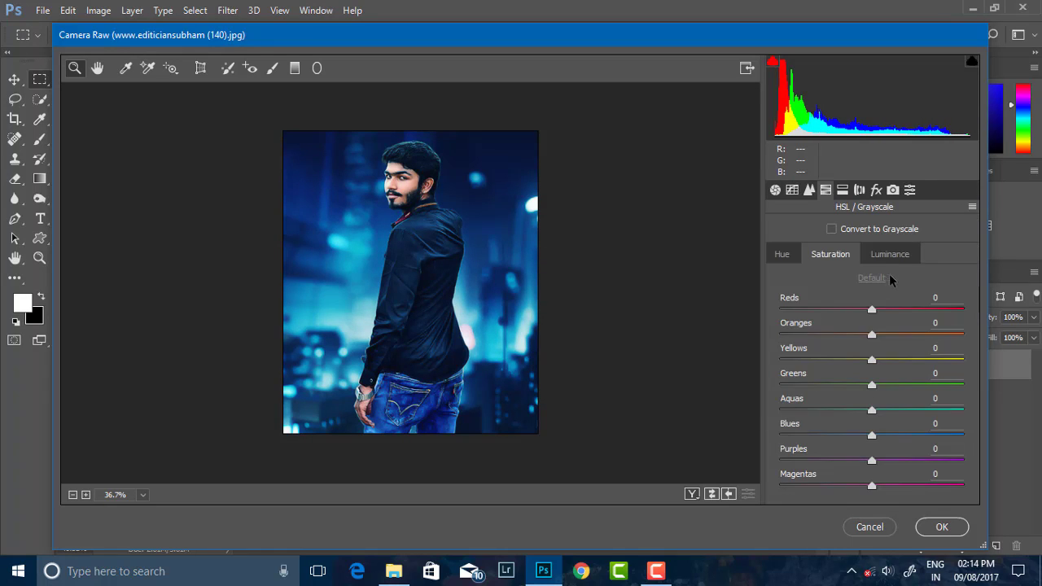
mouse_move(872, 335)
left_mouse_down()
mouse_move(842, 335)
mouse_move(858, 344)
left_mouse_up()
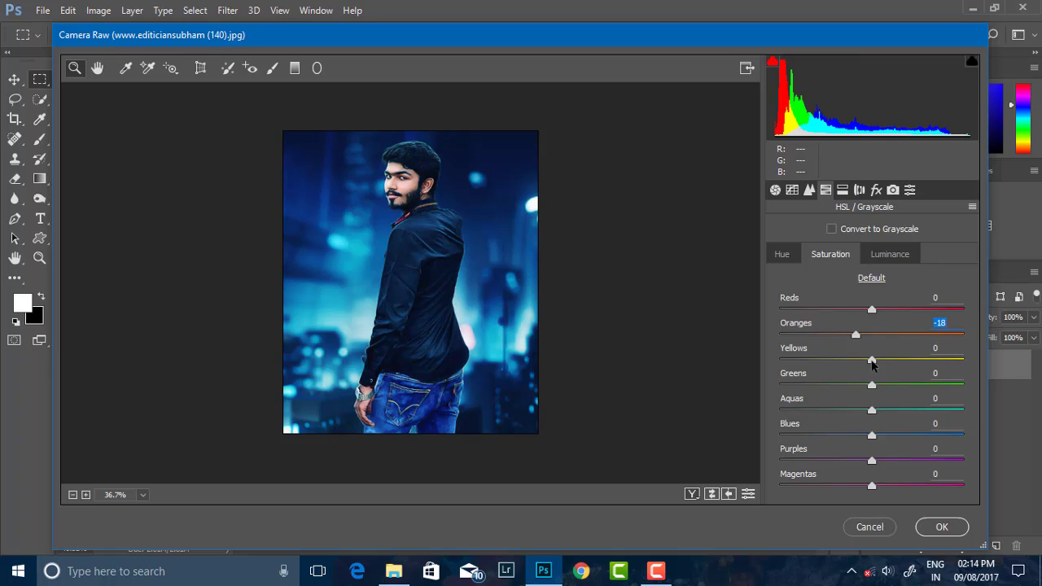
left_click_drag(872, 360, 852, 360)
mouse_move(872, 310)
left_mouse_down()
mouse_move(899, 310)
mouse_move(849, 311)
mouse_move(894, 336)
mouse_move(893, 364)
left_mouse_up()
Try a cyan shift on the blue hue, reset it to 0, and brighten Aquas luminance to +44.
left_click(887, 259)
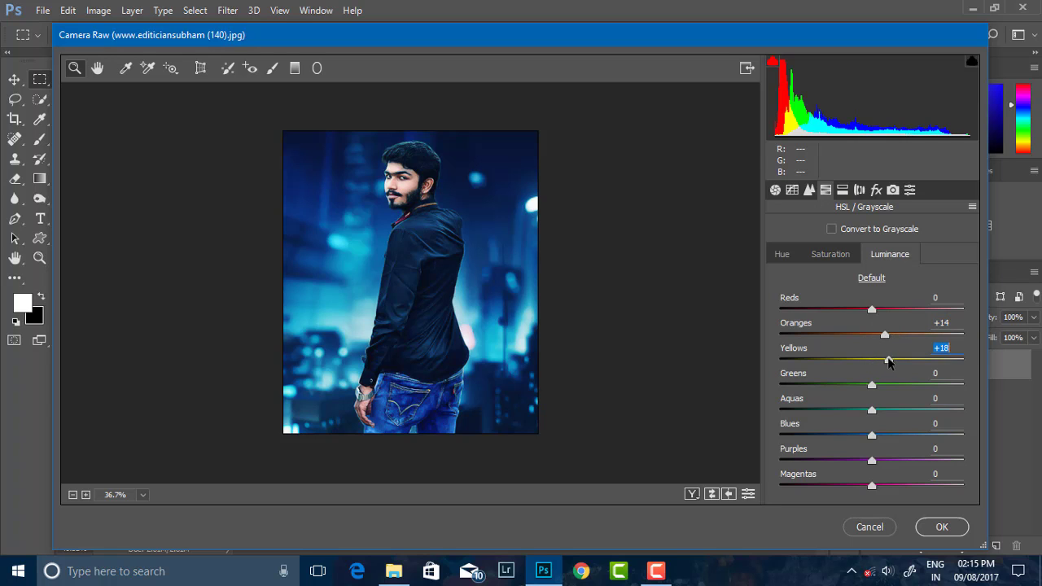
left_click(782, 255)
mouse_move(872, 435)
left_mouse_down()
mouse_move(838, 437)
mouse_move(928, 411)
mouse_move(780, 410)
left_mouse_up()
double_click(849, 435)
left_click(890, 254)
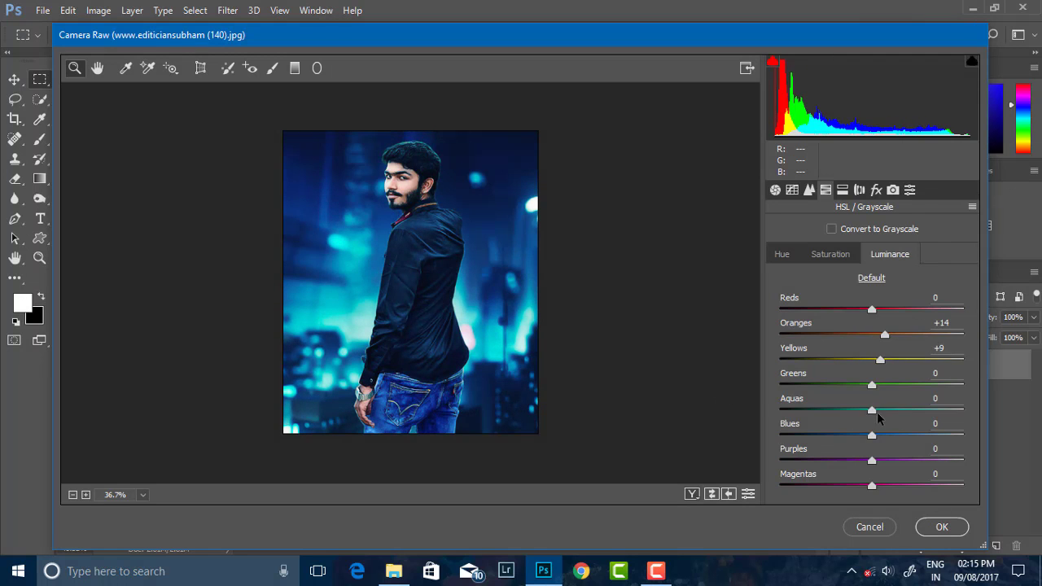
mouse_move(872, 410)
left_mouse_down()
mouse_move(920, 411)
mouse_move(886, 436)
mouse_move(906, 437)
mouse_move(894, 437)
left_mouse_up()
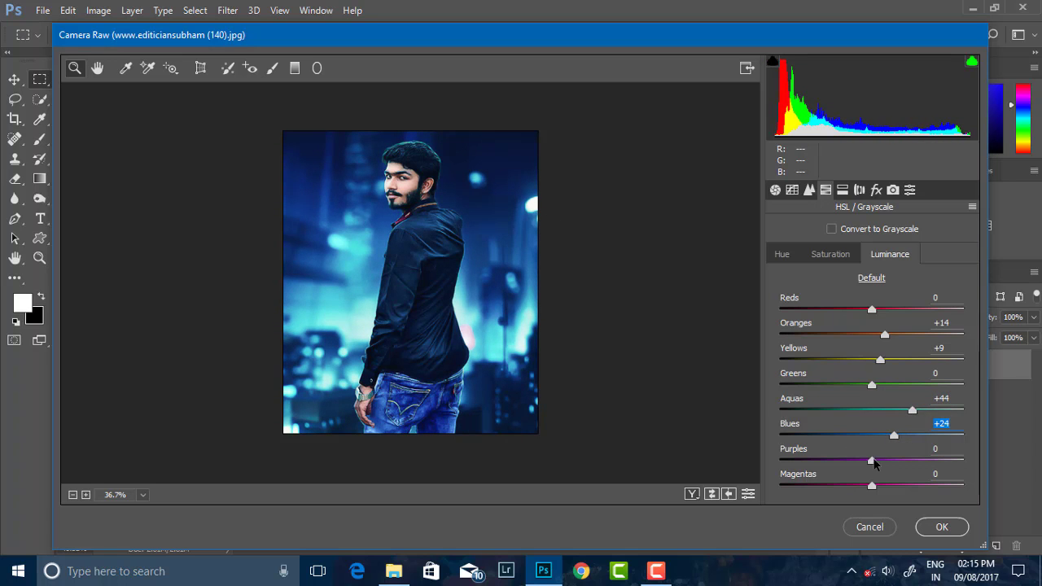
Set the Post Crop Vignetting Amount to -20 and apply the Camera Raw adjustments.
left_click(844, 190)
left_click(810, 190)
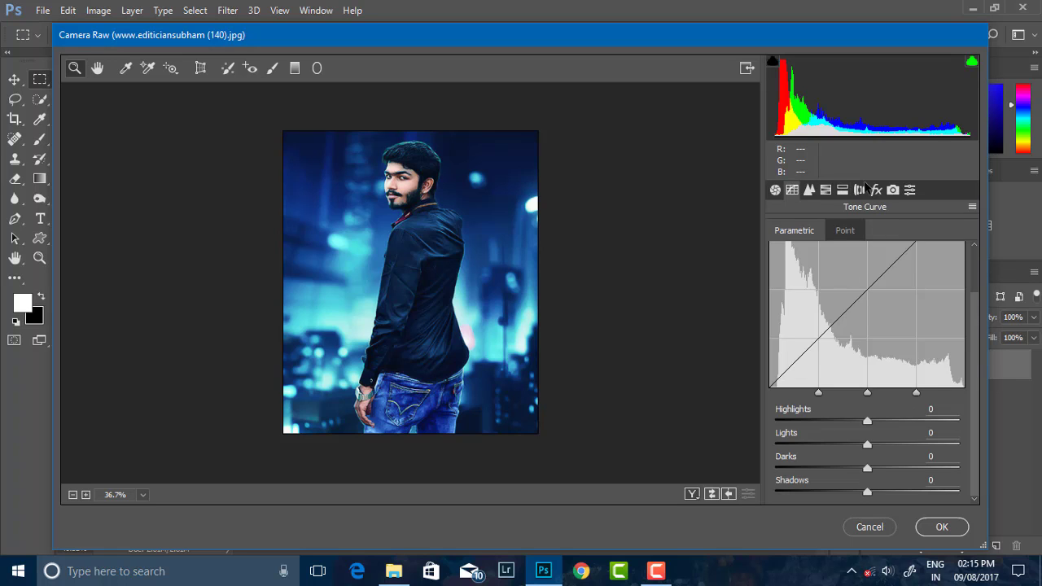
left_click(826, 191)
left_click(876, 190)
mouse_move(867, 443)
left_mouse_down()
mouse_move(837, 444)
mouse_move(847, 445)
left_mouse_up()
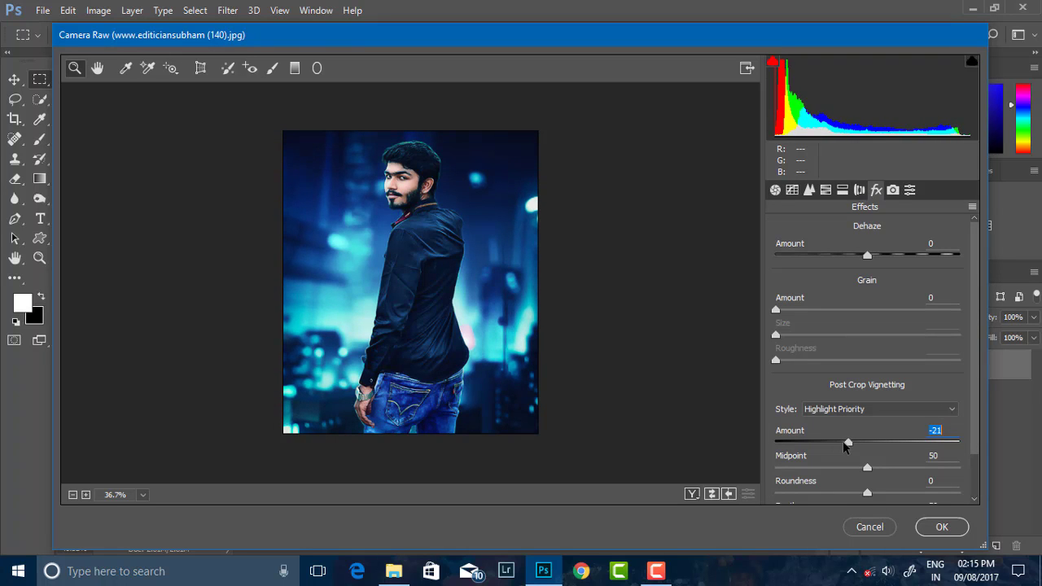
left_click(940, 527)
left_click(41, 10)
Place the BORN TO BE WASTED graphic from Wallpaper+Png > 700 WALLPAPER > PNG ALL as an embedded layer.
left_click(180, 288)
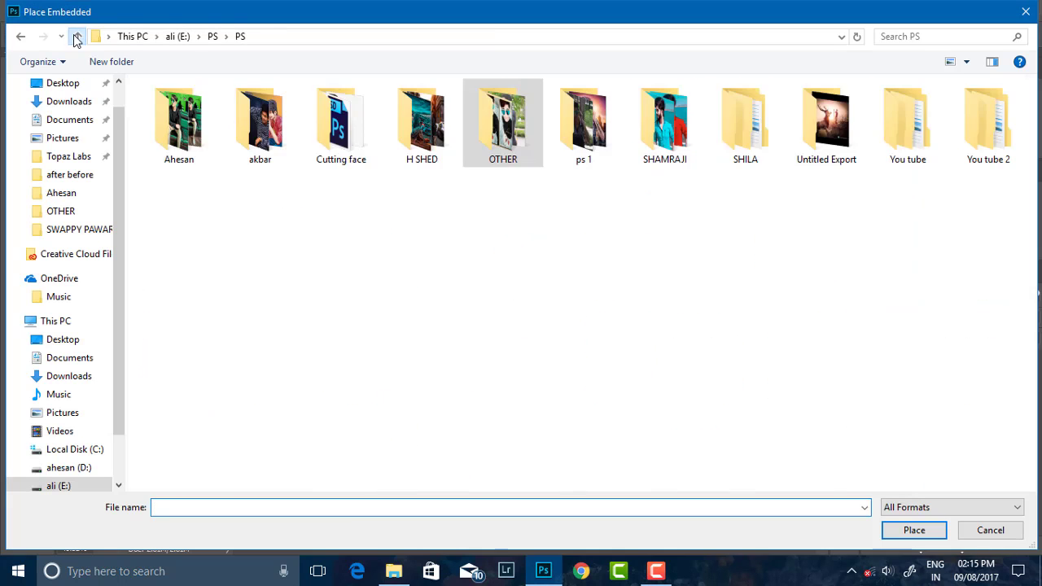
left_click(77, 37)
double_click(347, 130)
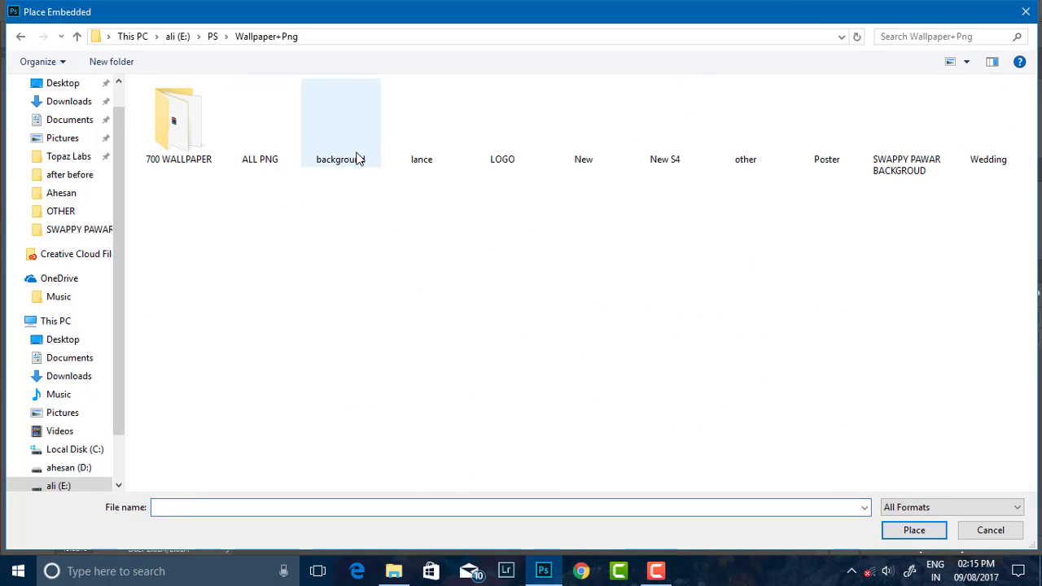
double_click(275, 135)
left_click(76, 37)
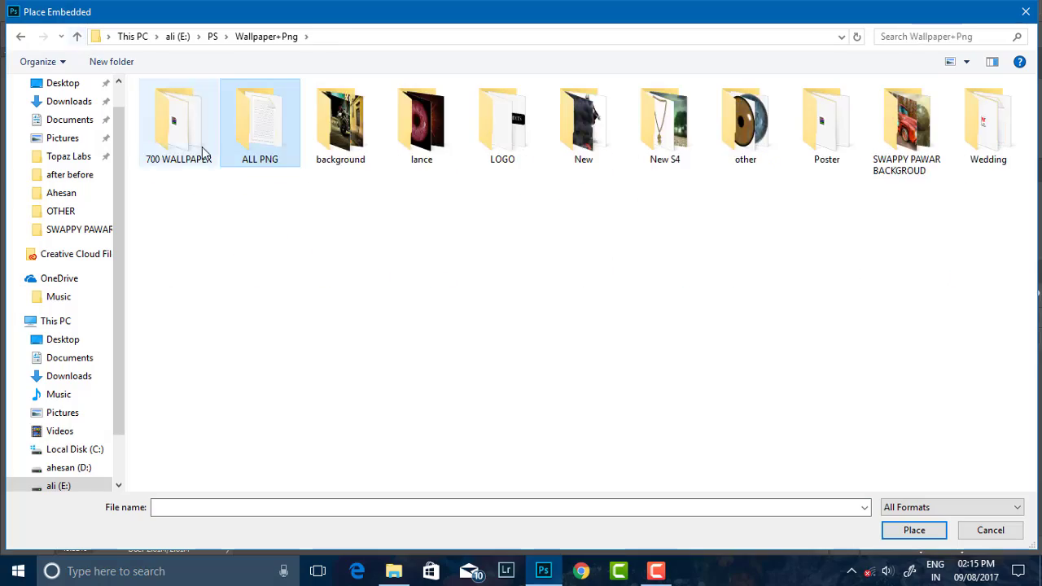
double_click(196, 142)
double_click(350, 118)
scroll(439, 244, "down", 5)
scroll(459, 262, "down", 5)
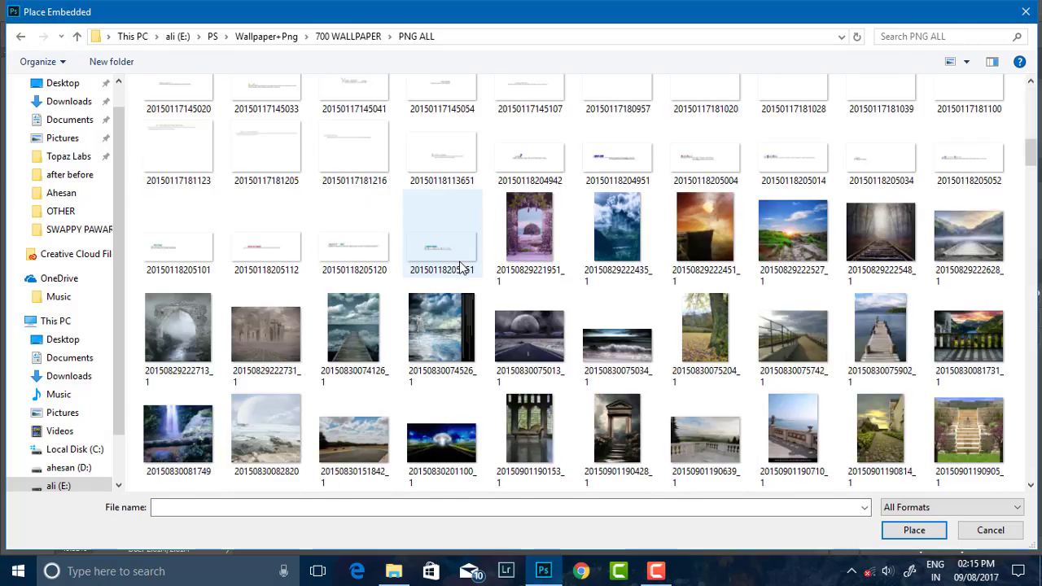
scroll(464, 263, "down", 5)
scroll(470, 265, "down", 5)
scroll(470, 264, "down", 5)
scroll(472, 260, "down", 5)
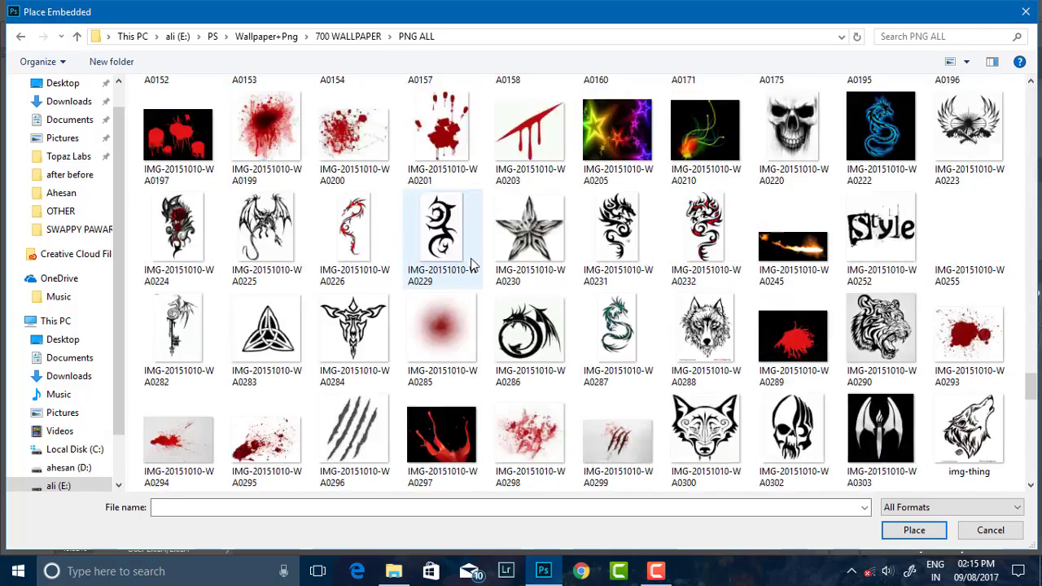
scroll(472, 260, "down", 5)
scroll(444, 248, "down", 5)
scroll(472, 261, "down", 5)
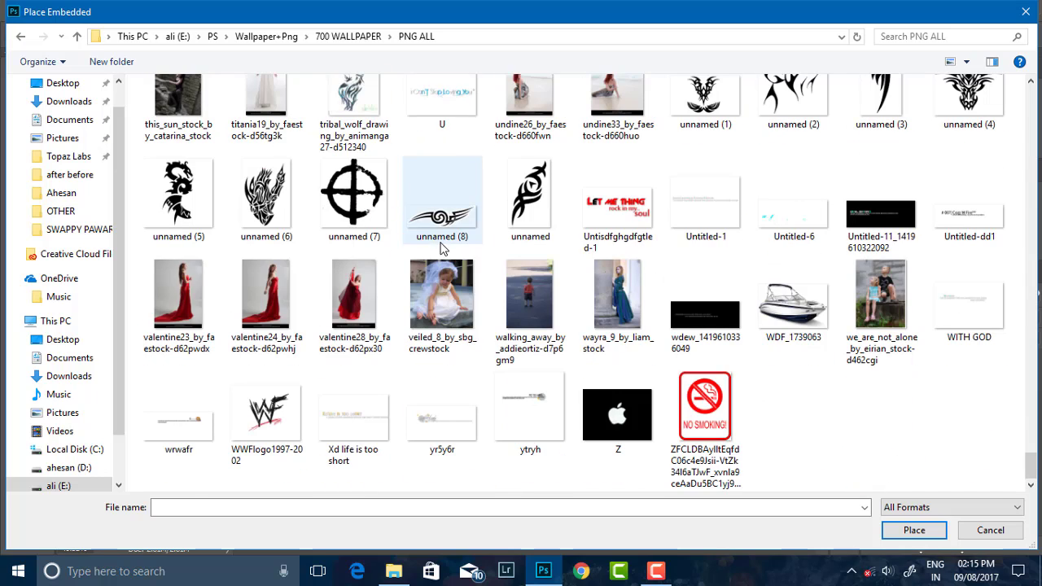
scroll(669, 227, "up", 3)
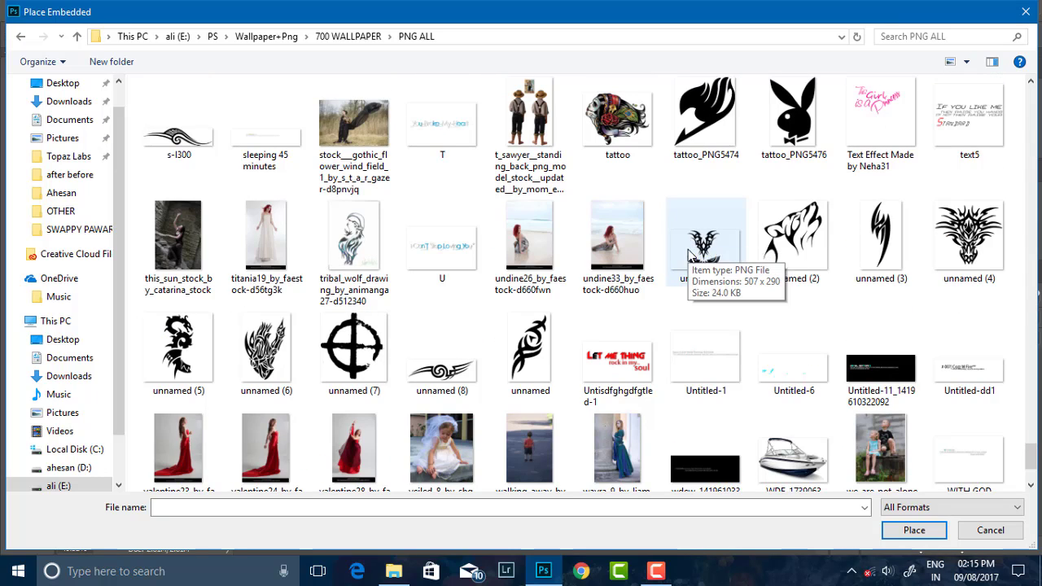
key("Escape")
Brighten the text with Levels, white input at about 174, then select the Background copy layer.
left_click(99, 9)
mouse_move(120, 48)
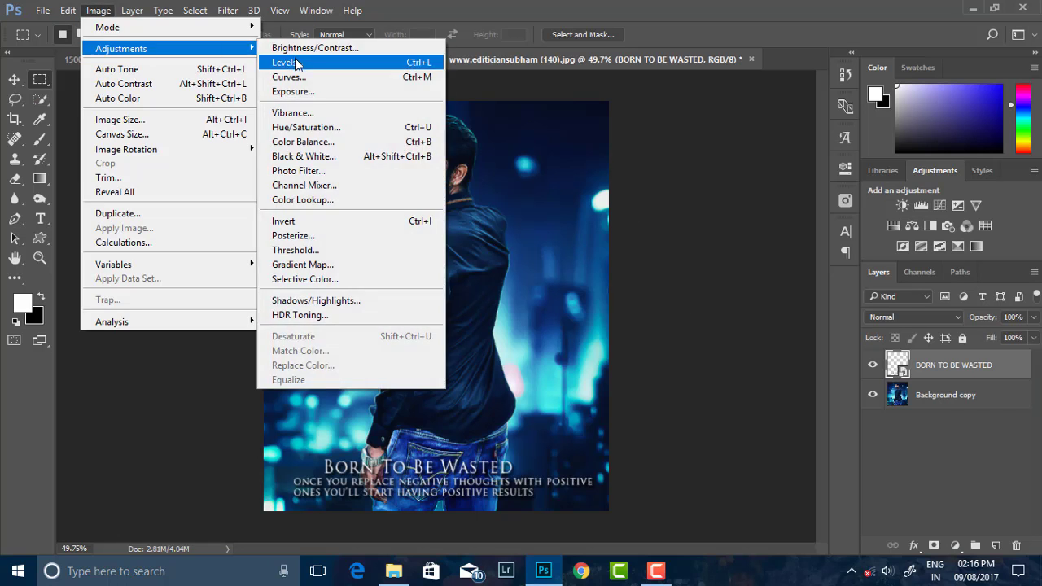
left_click(281, 86)
left_click_drag(577, 268, 512, 268)
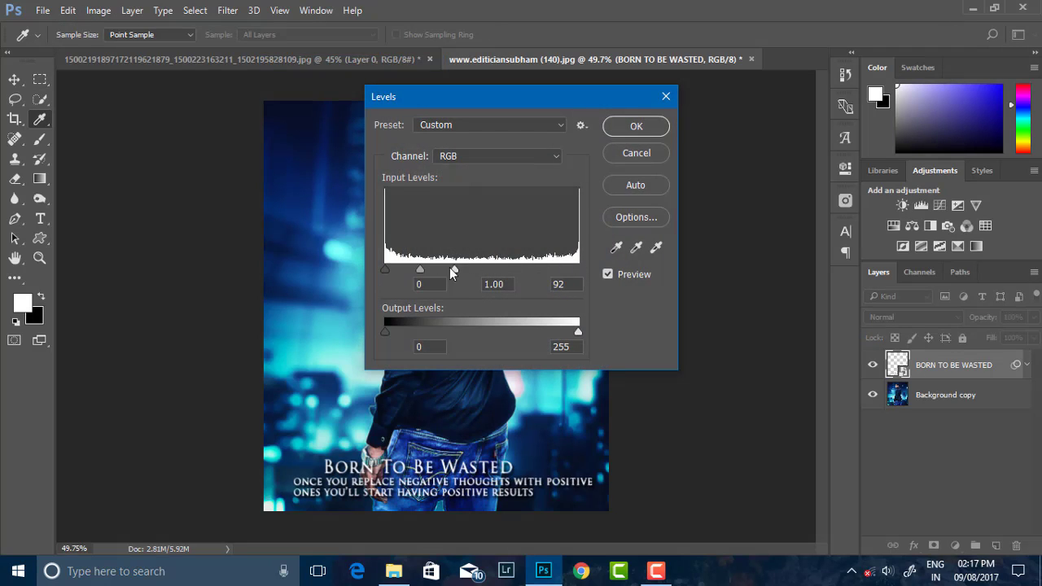
left_click(636, 127)
key("m")
scroll(480, 256, "down", 2)
scroll(480, 257, "up", 1)
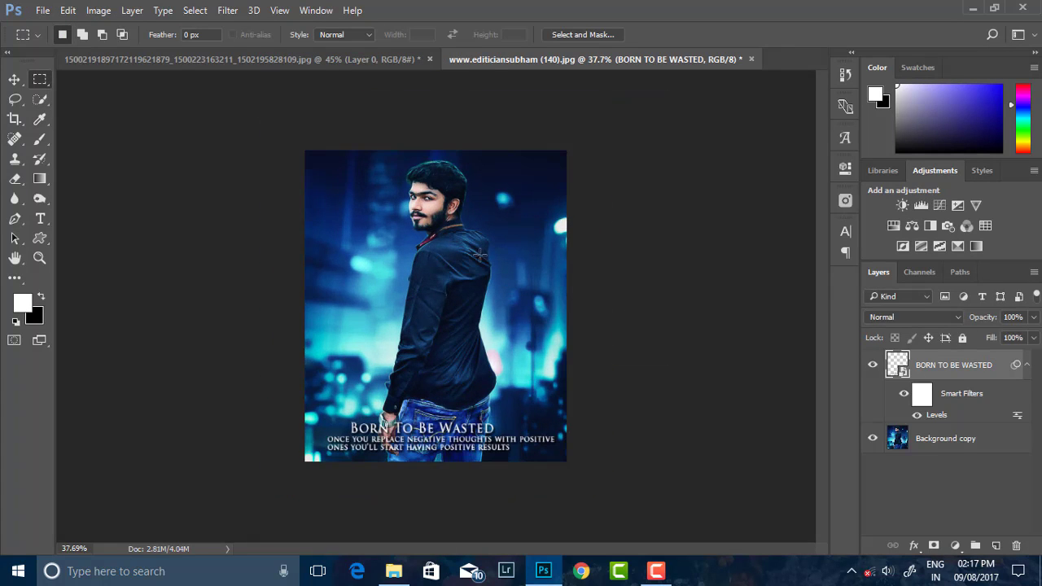
left_click(924, 441)
left_click(43, 9)
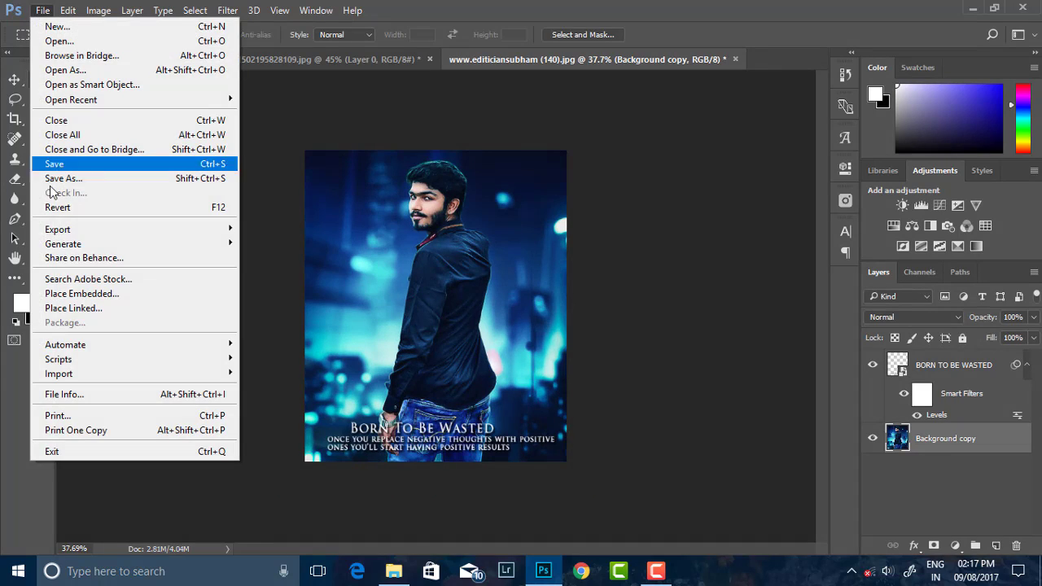
Place the light flare PNG from the ALL PNG folder and set its blend mode to Screen.
left_click(83, 294)
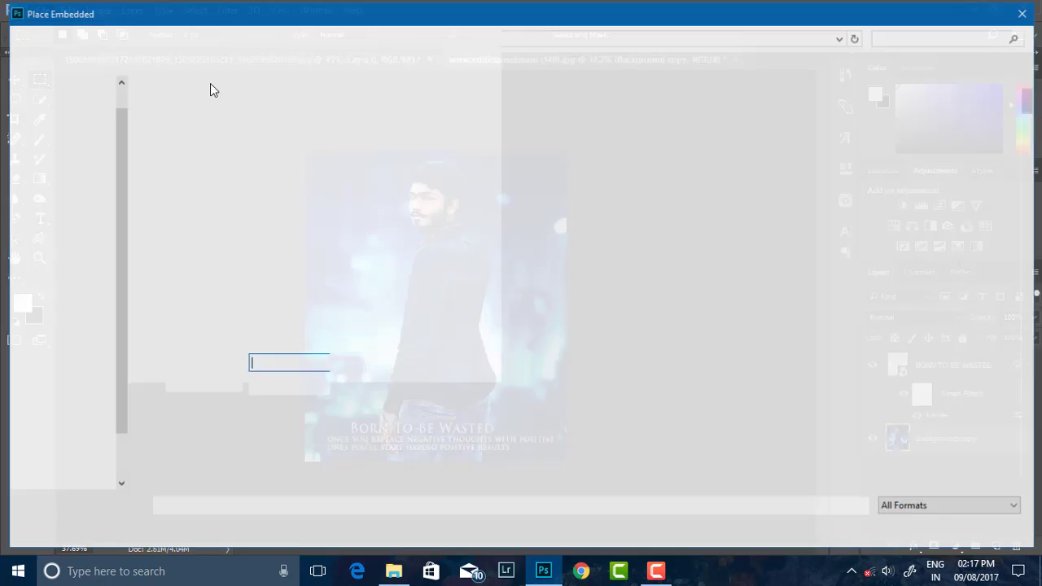
left_click(77, 37)
double_click(281, 135)
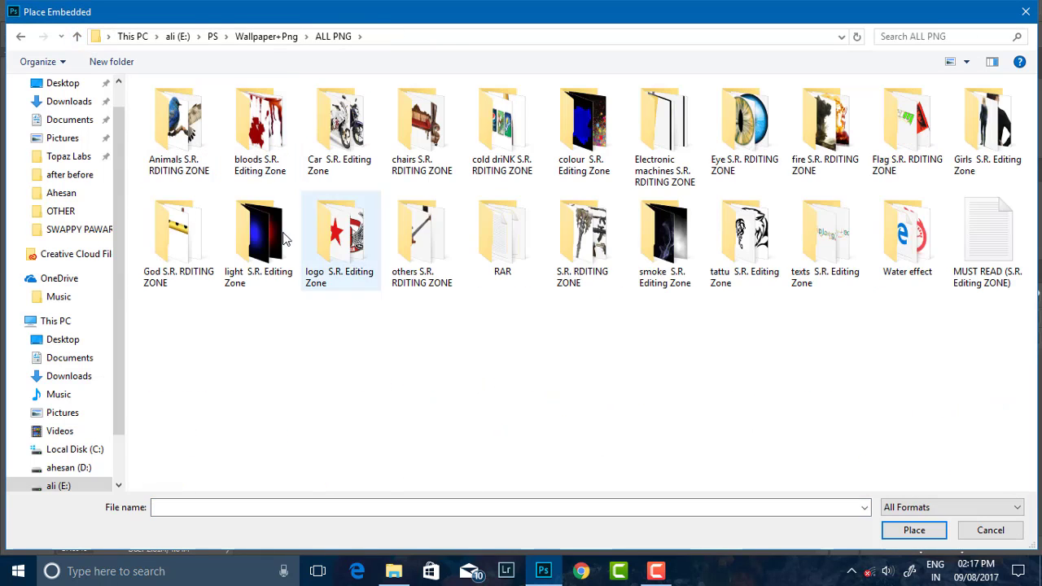
double_click(259, 236)
double_click(707, 231)
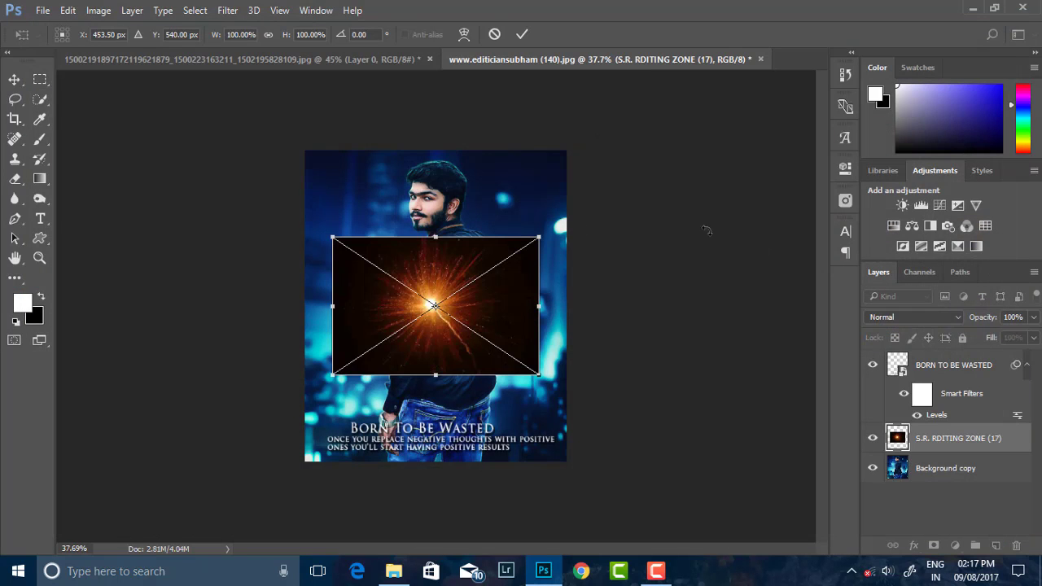
left_click(937, 316)
left_click(931, 119)
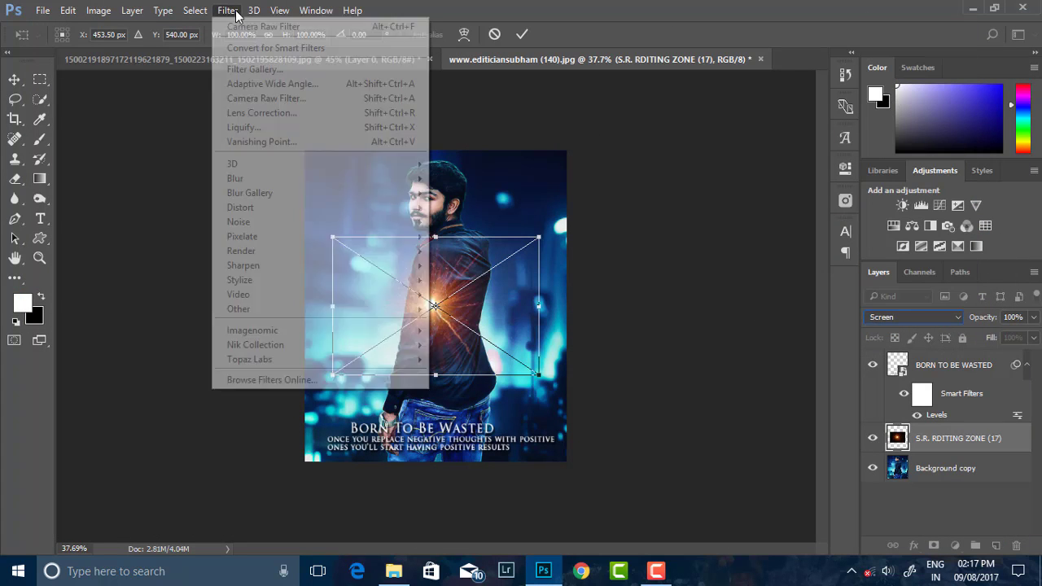
left_click(227, 10)
left_click(520, 35)
Soften the flare with a Gaussian Blur.
left_click(228, 9)
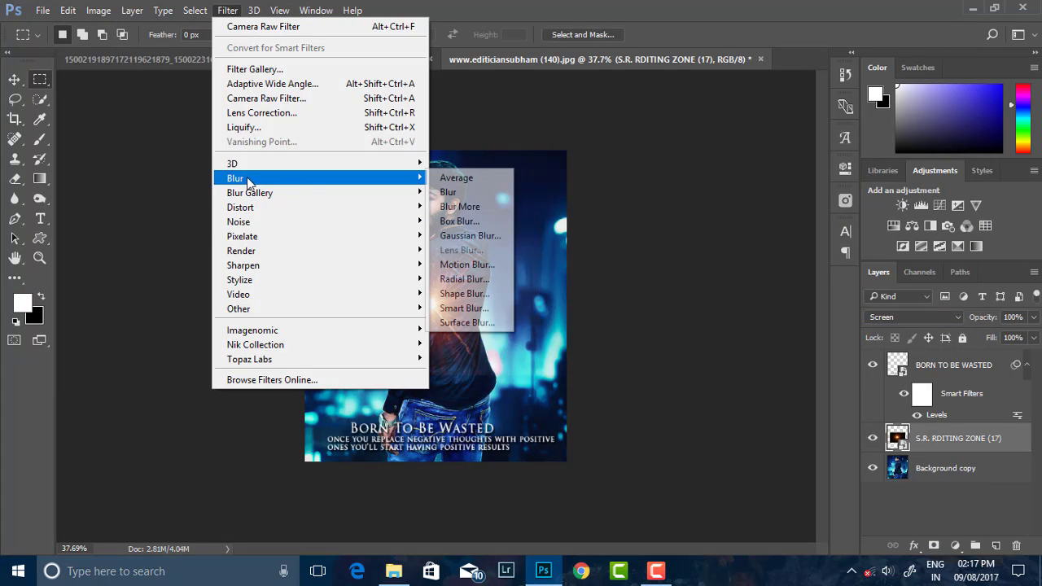
left_click(471, 236)
left_click_drag(835, 337, 843, 340)
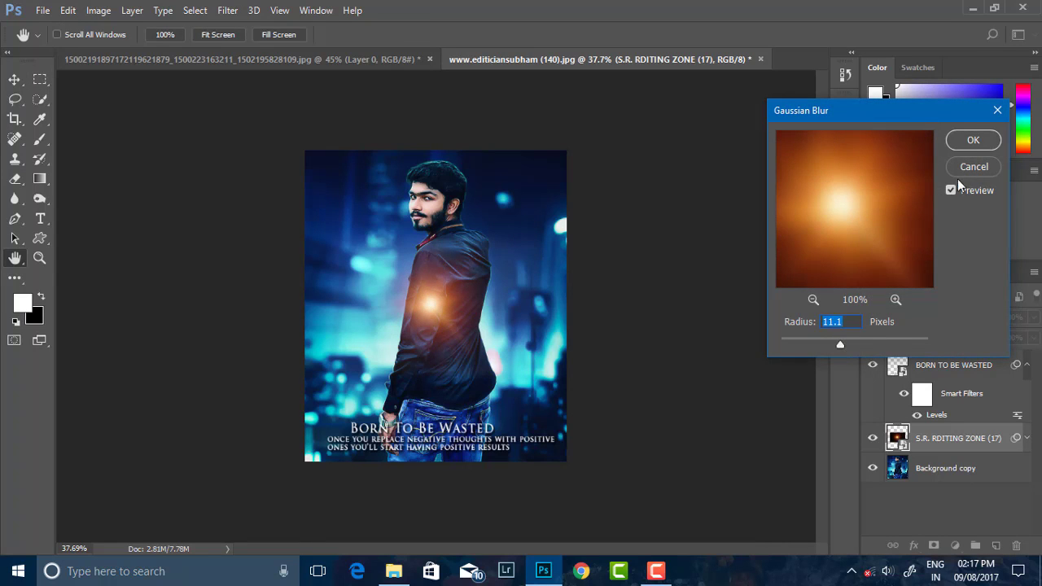
left_click(974, 140)
Scale the flare to about 175% and move it up across the top of the poster.
left_click(14, 79)
left_click_drag(430, 306, 508, 192)
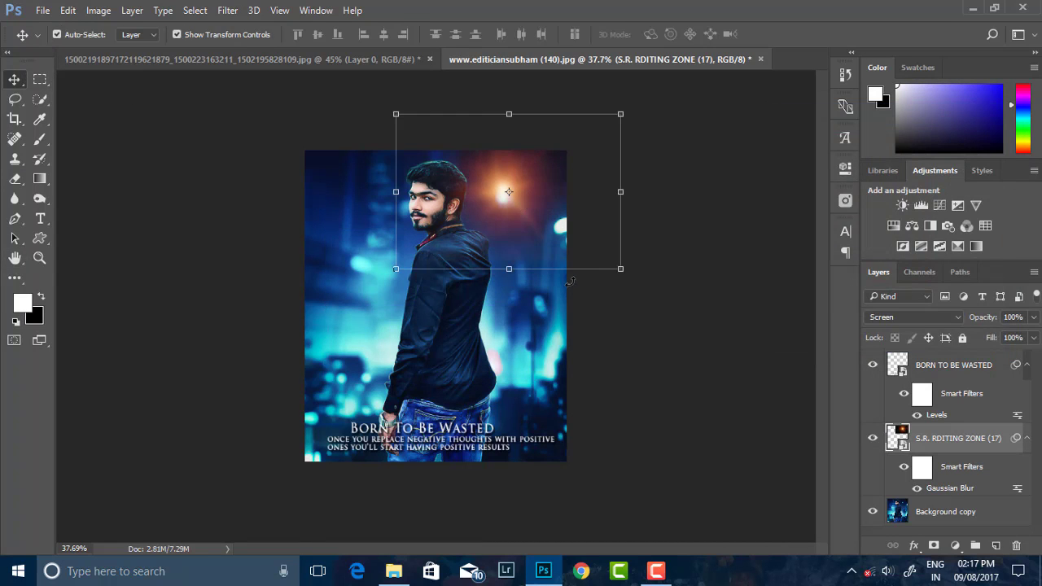
key("ctrl+t")
left_click(524, 226)
left_click_drag(621, 268, 770, 367)
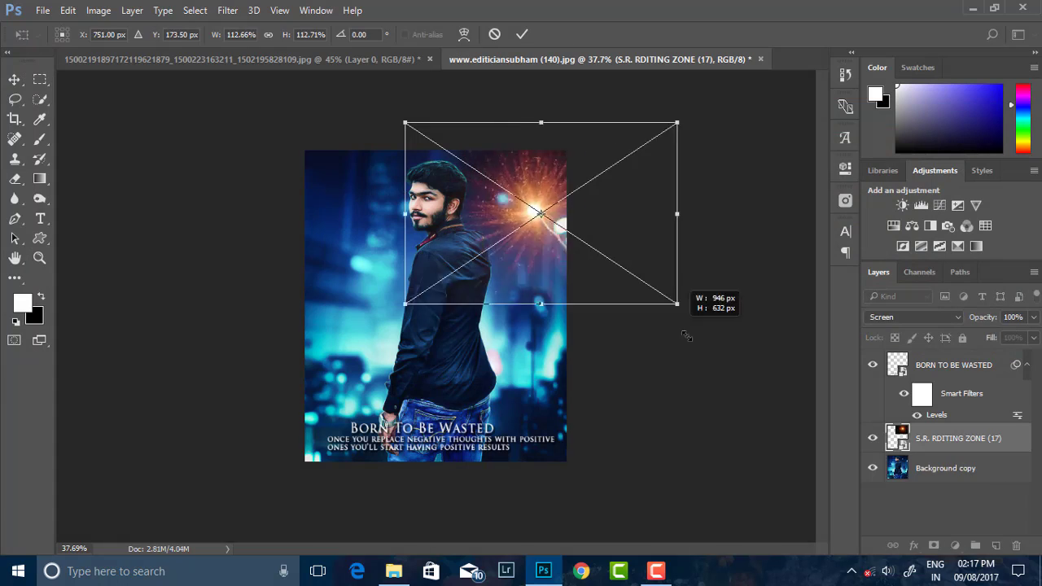
left_click_drag(640, 288, 544, 189)
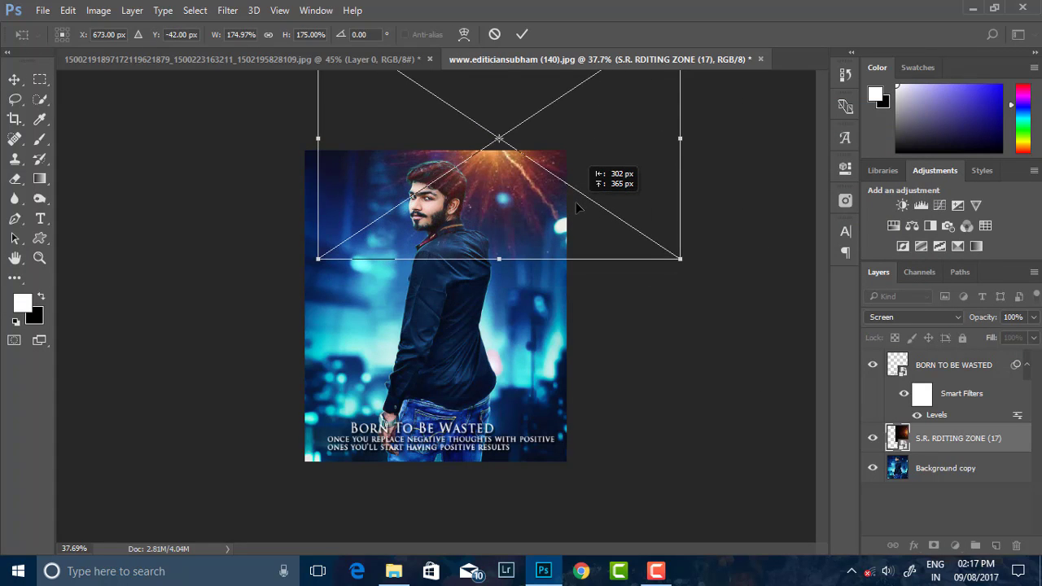
left_click(522, 33)
Tint the flare blue with Hue/Saturation hue -162 and nudge it up about 40 px.
left_click(99, 10)
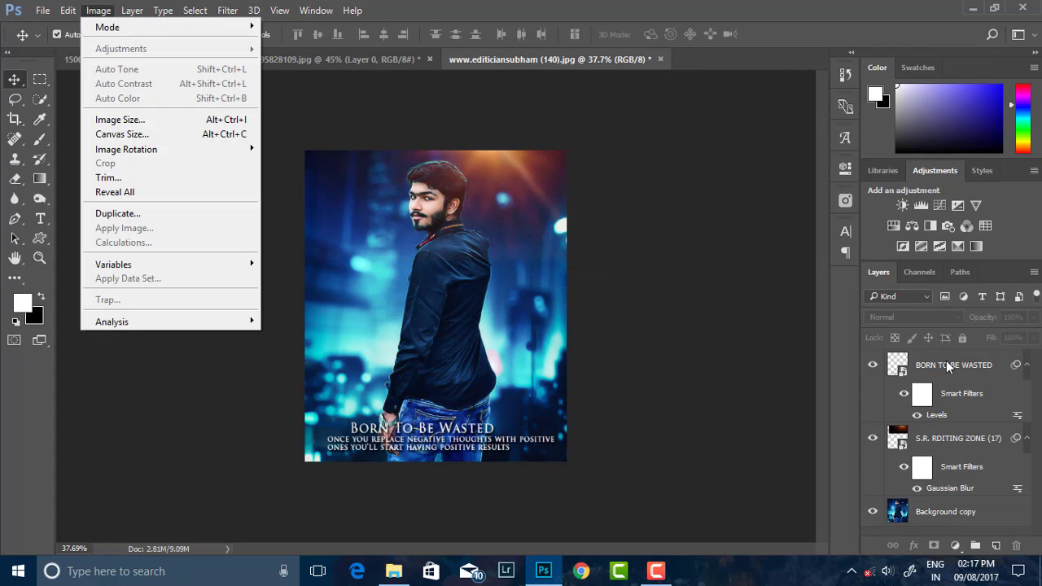
key("Escape")
left_click(98, 10)
mouse_move(121, 48)
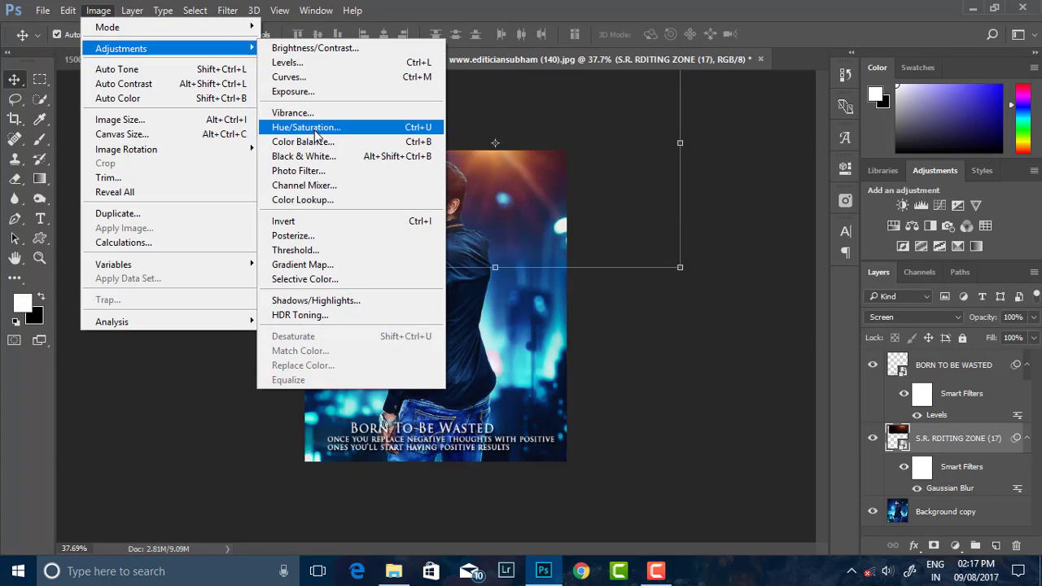
left_click(322, 132)
left_click_drag(529, 110, 818, 109)
left_click_drag(776, 206, 705, 211)
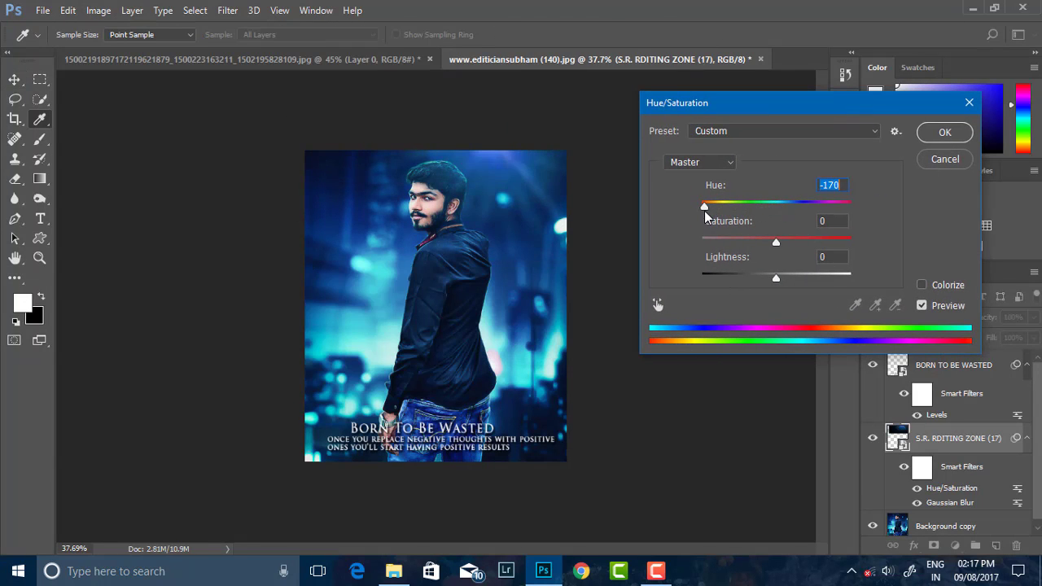
left_click(945, 132)
left_click_drag(462, 165, 446, 129)
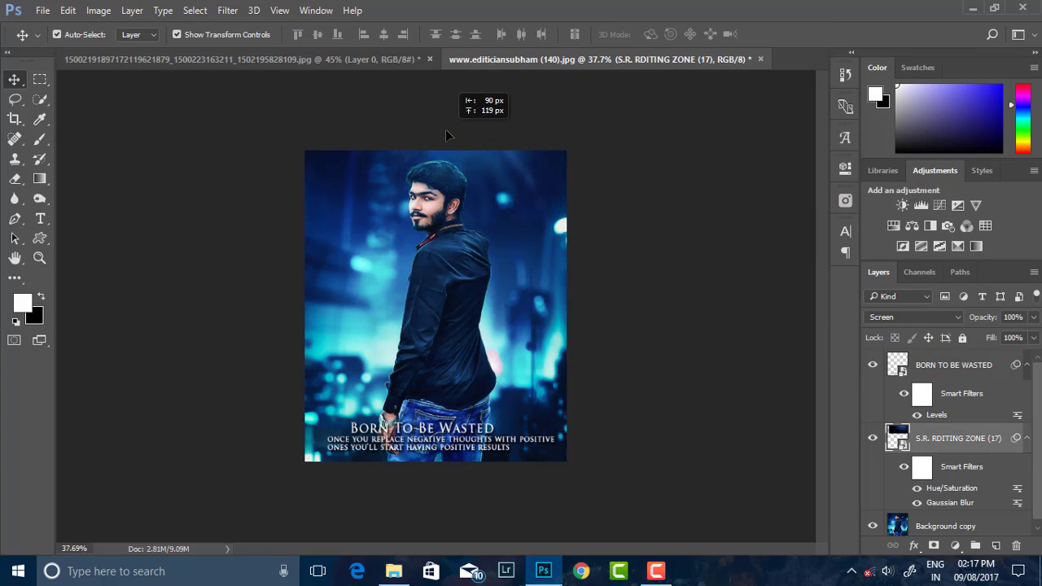
Blur the flare again with a second Gaussian Blur.
left_click(227, 10)
left_click(481, 235)
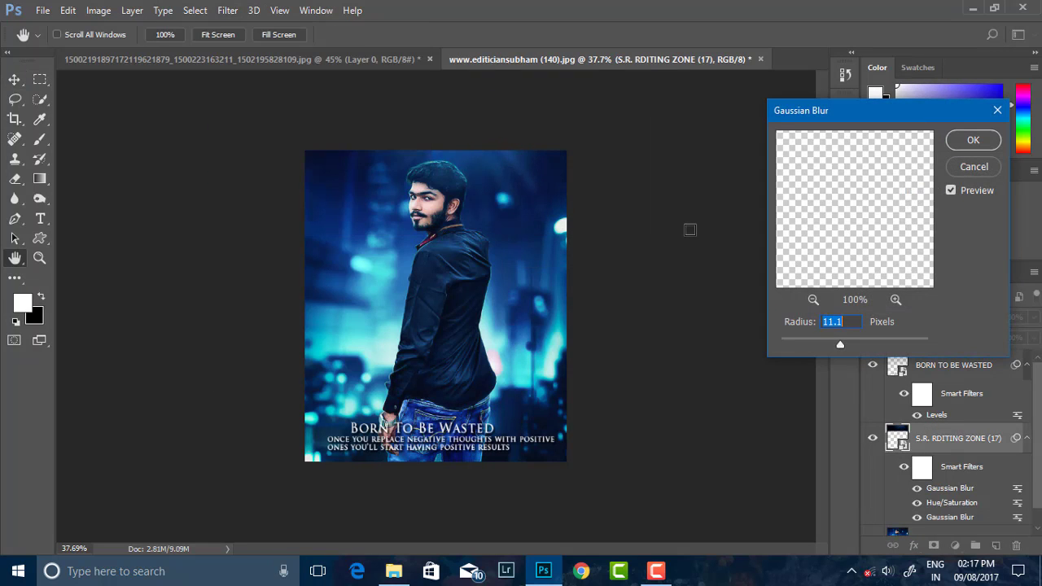
key("Return")
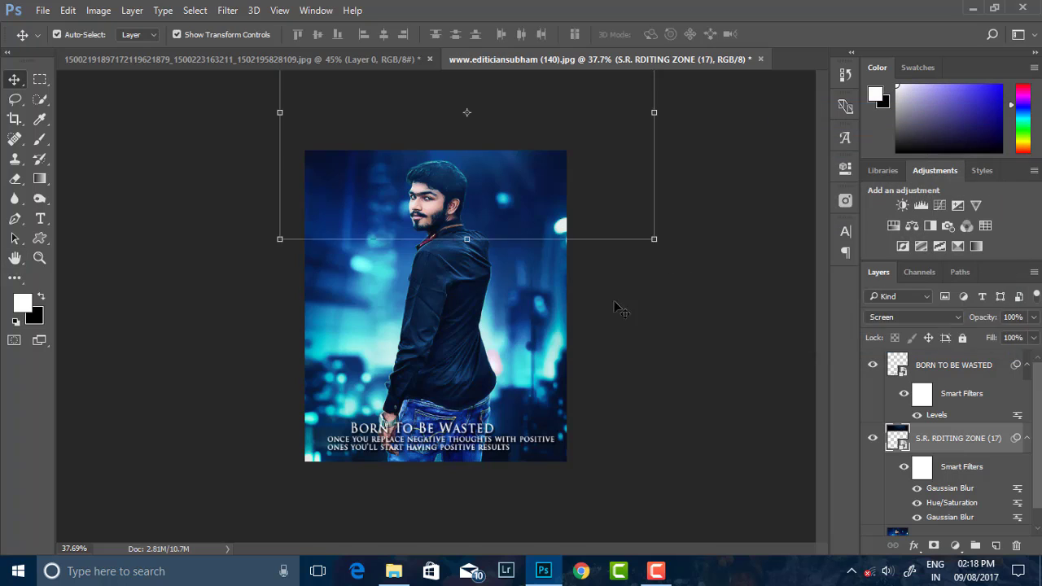
scroll(559, 333, "up", 1)
scroll(489, 317, "up", 1)
scroll(473, 309, "down", 1)
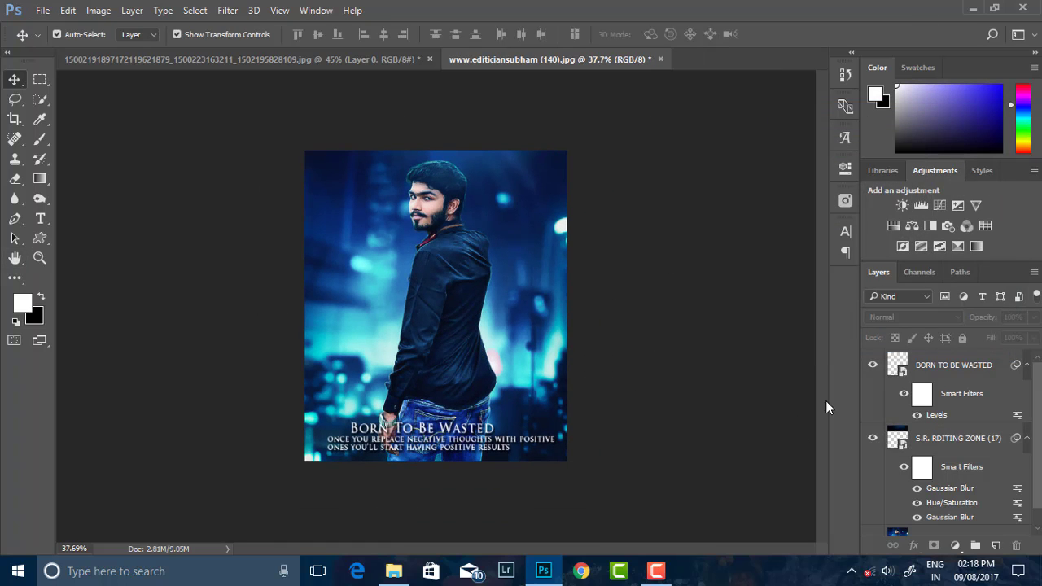
scroll(957, 491, "down", 1)
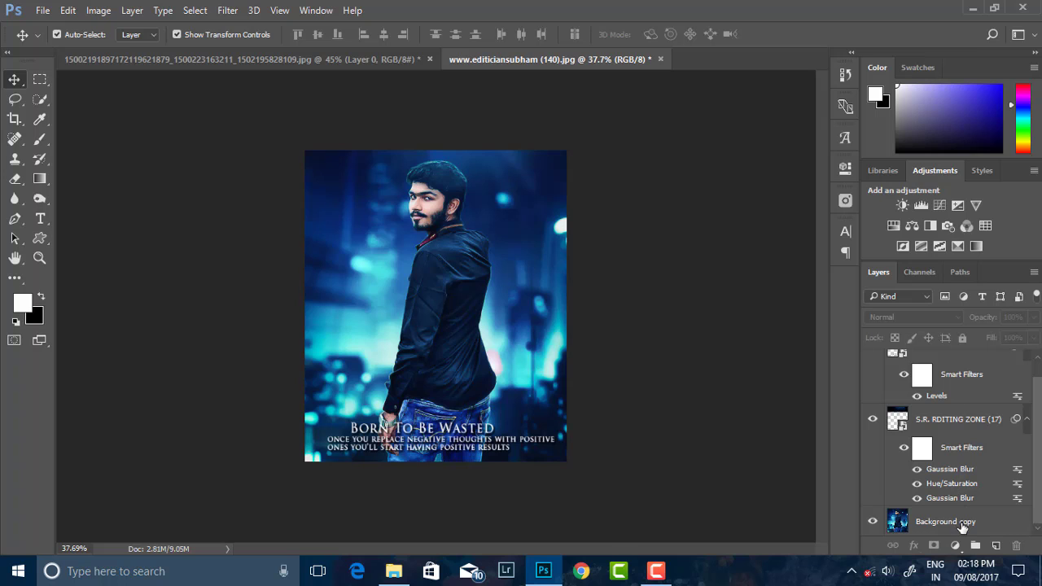
Merge visible layers and duplicate the result, trying Lighten before returning to Normal.
right_click(963, 527)
left_click(784, 497)
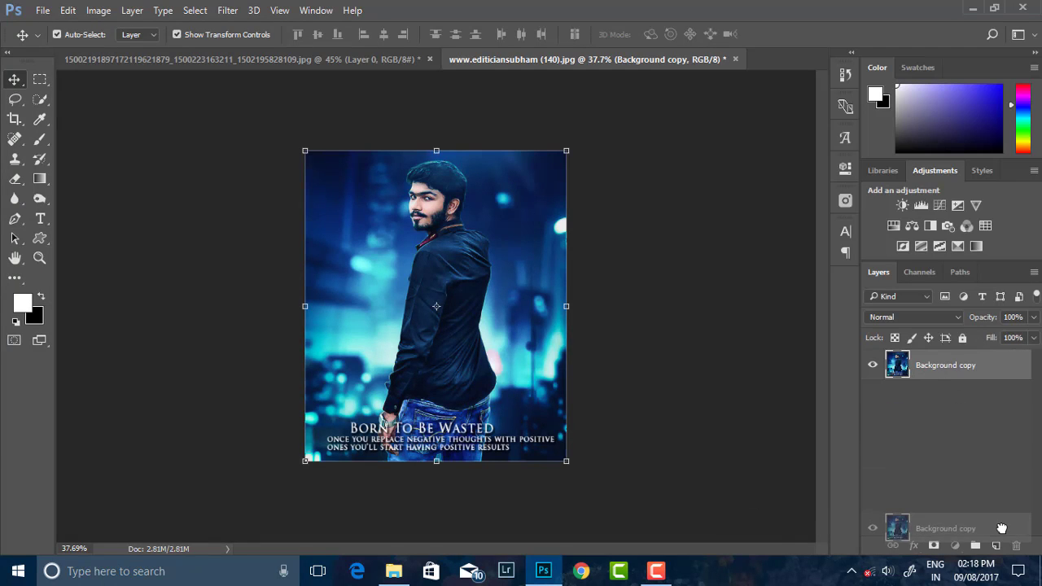
left_click_drag(948, 368, 996, 544)
left_click(912, 317)
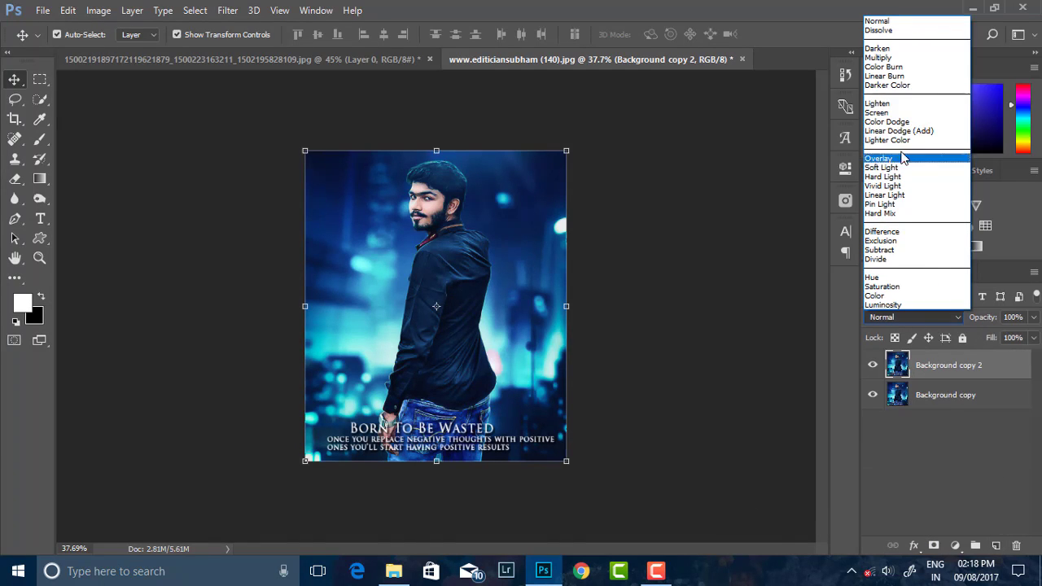
left_click(879, 104)
left_click(903, 316)
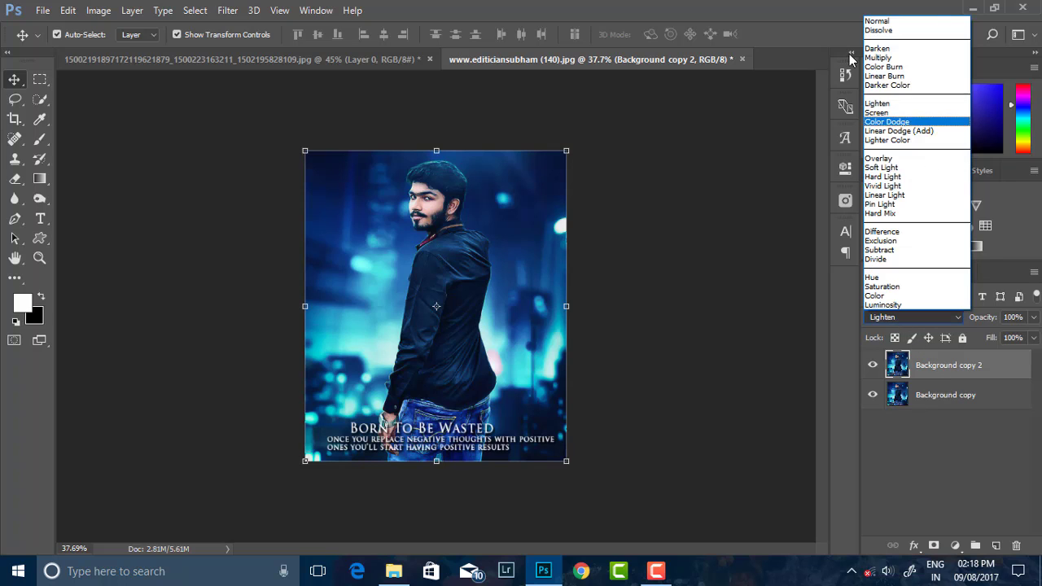
left_click(888, 22)
Apply a 40.1-pixel High Pass to Background copy 2, test Vivid Light, then undo to Normal.
left_click(231, 11)
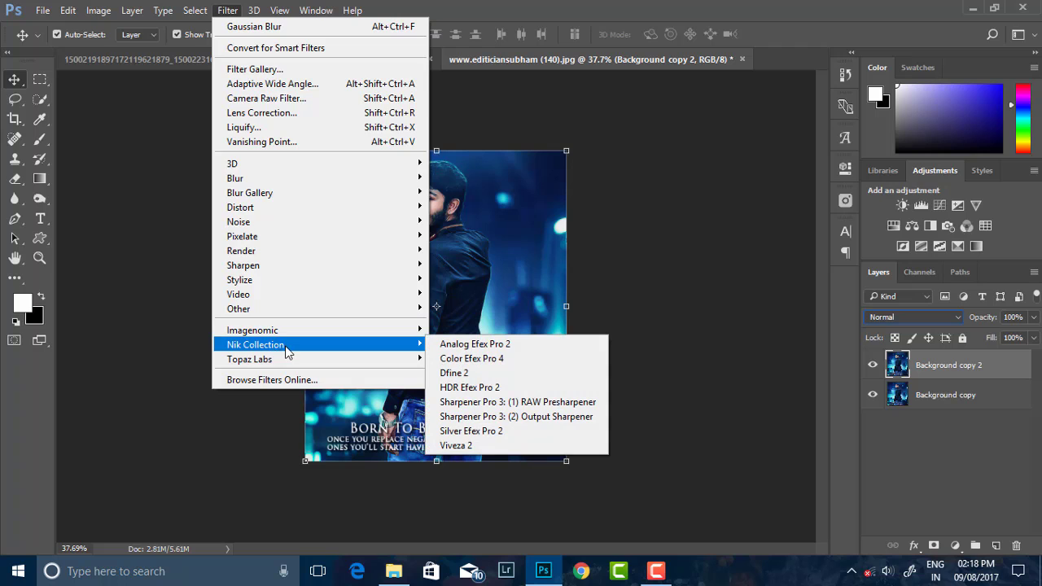
mouse_move(239, 309)
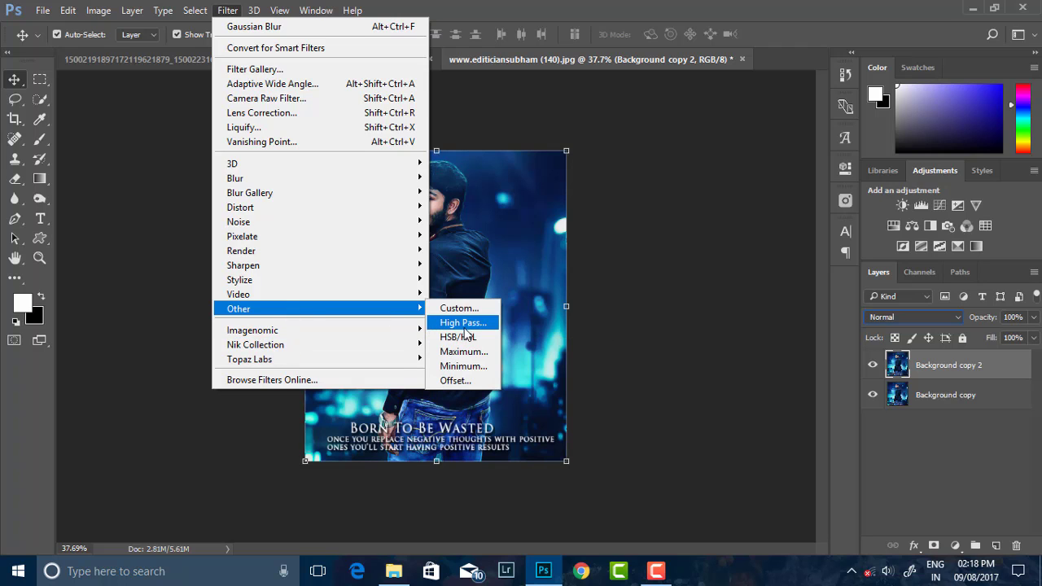
left_click(463, 328)
left_click_drag(435, 338, 492, 337)
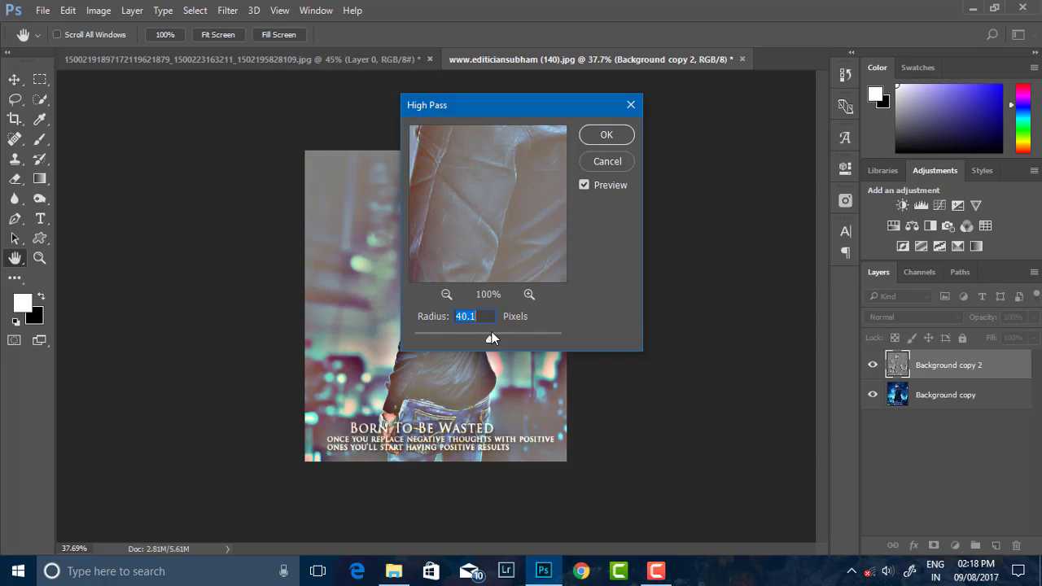
left_click_drag(520, 100, 734, 83)
left_click(821, 118)
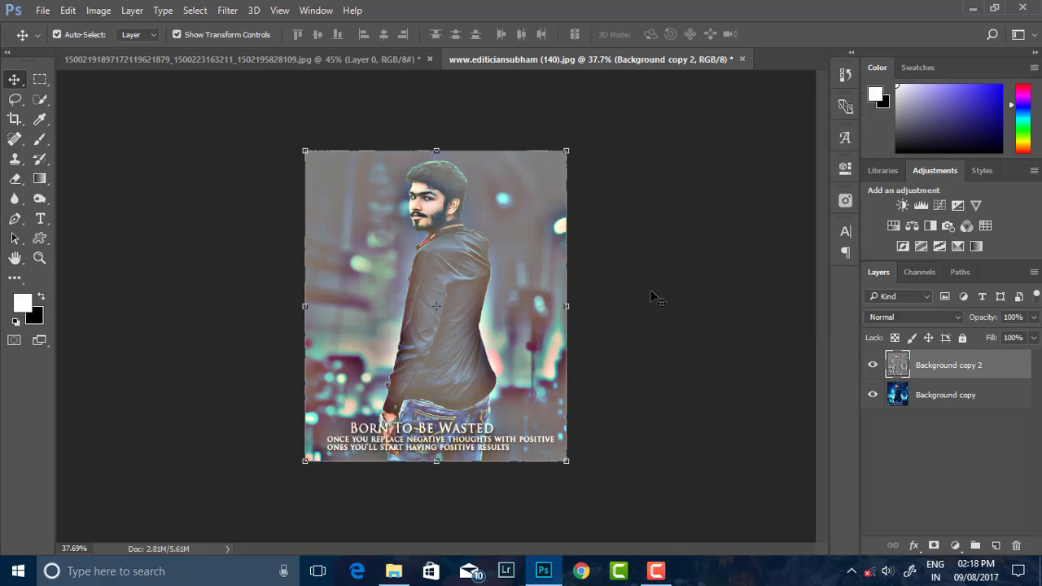
left_click(1034, 316)
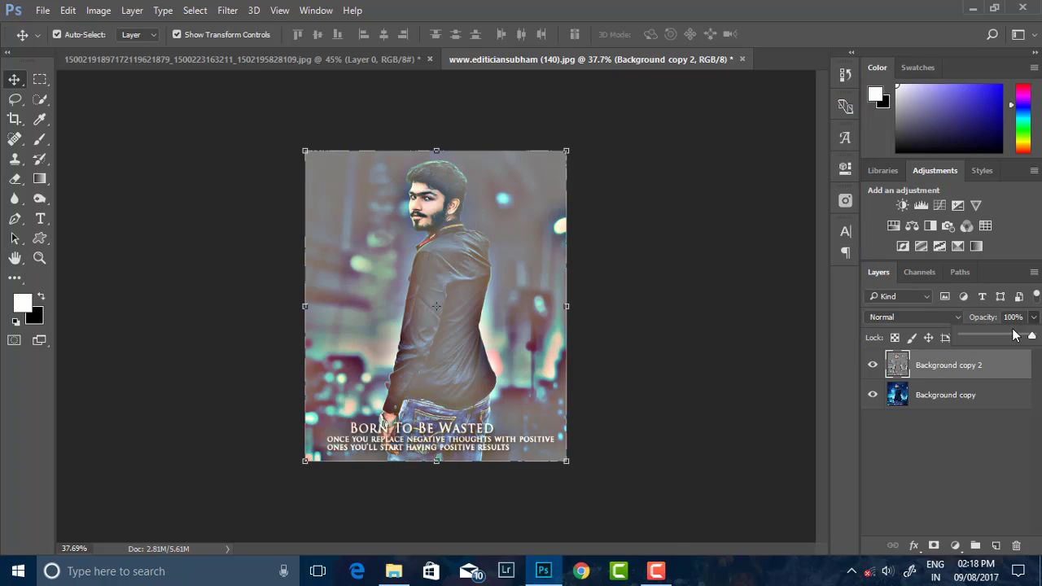
mouse_move(975, 337)
left_mouse_down()
mouse_move(960, 336)
mouse_move(1032, 335)
left_mouse_up()
left_click(924, 318)
left_click(889, 189)
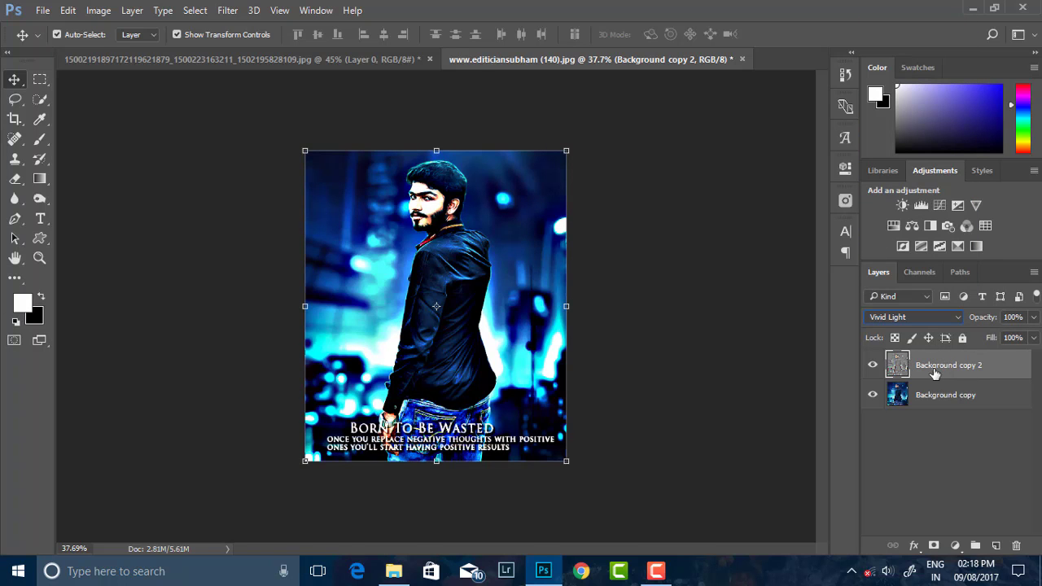
key("ctrl+z")
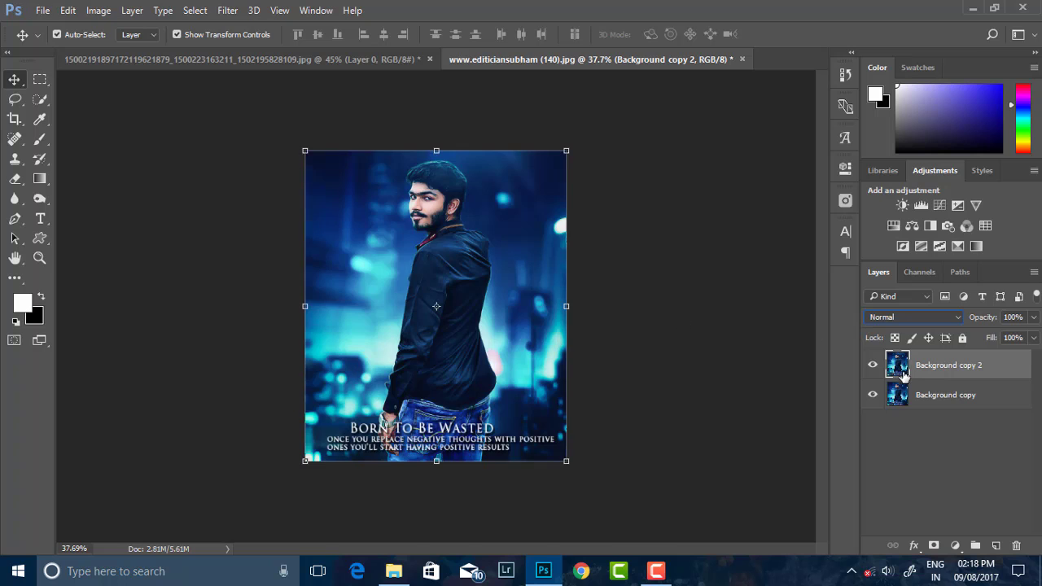
Fill Background copy 2 with 50% Gray and set its blend mode to Vivid Light.
left_click(68, 10)
left_click(135, 238)
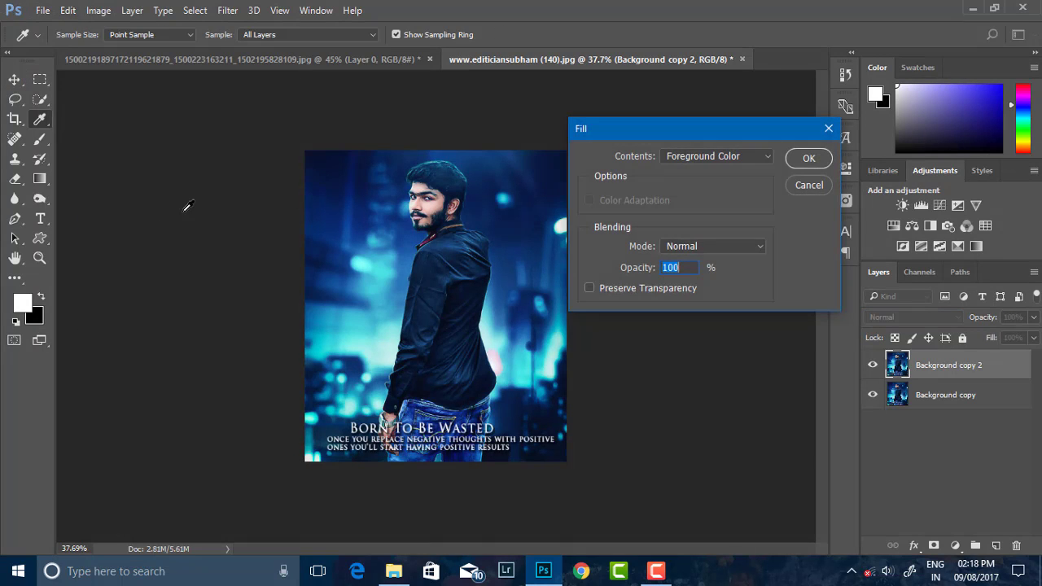
left_click(716, 157)
left_click(675, 268)
key("Return")
key("v")
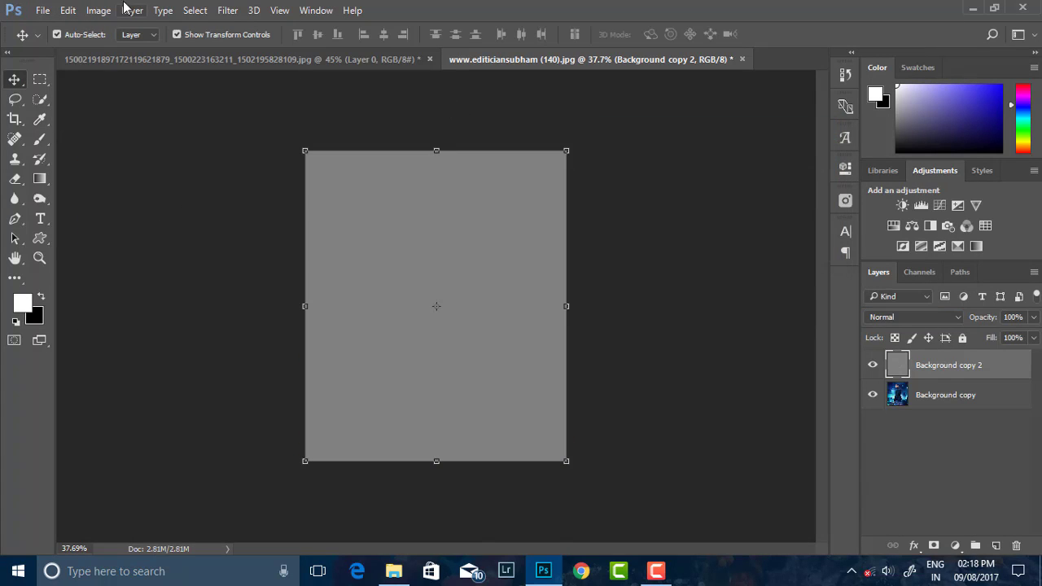
left_click(887, 318)
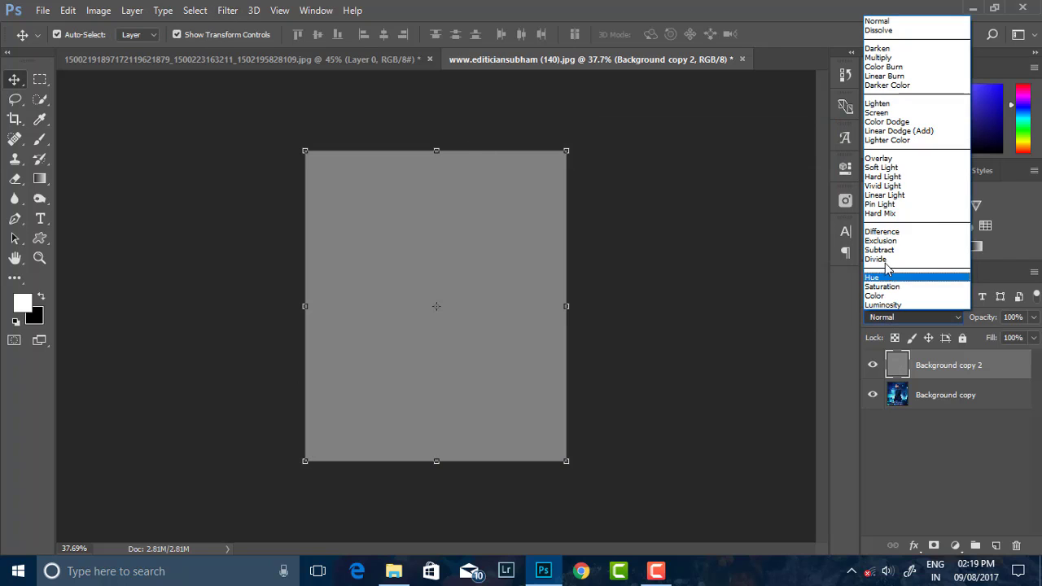
left_click(904, 188)
Burn the right side of the shirt's back, then lighten near the shoulder at 93% exposure.
right_click(39, 198)
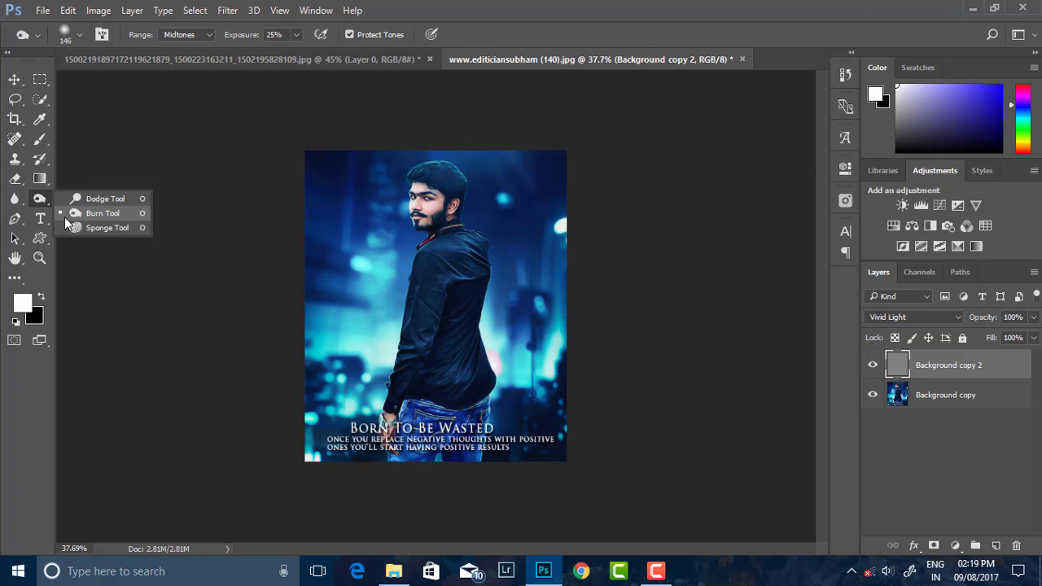
left_click(81, 214)
scroll(508, 258, "up", 2)
left_click_drag(508, 258, 489, 337)
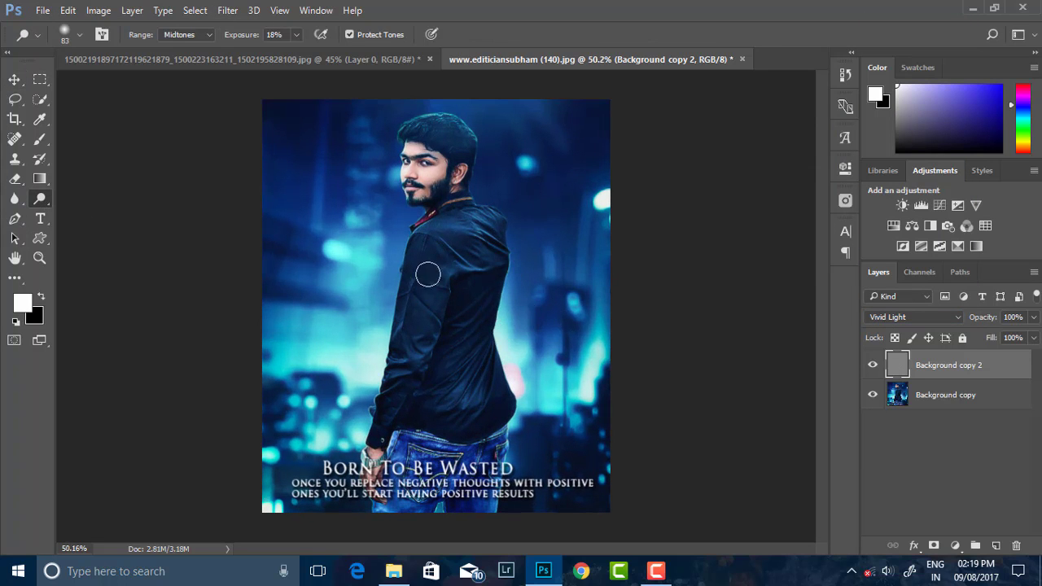
left_click(298, 37)
left_click_drag(350, 55, 349, 56)
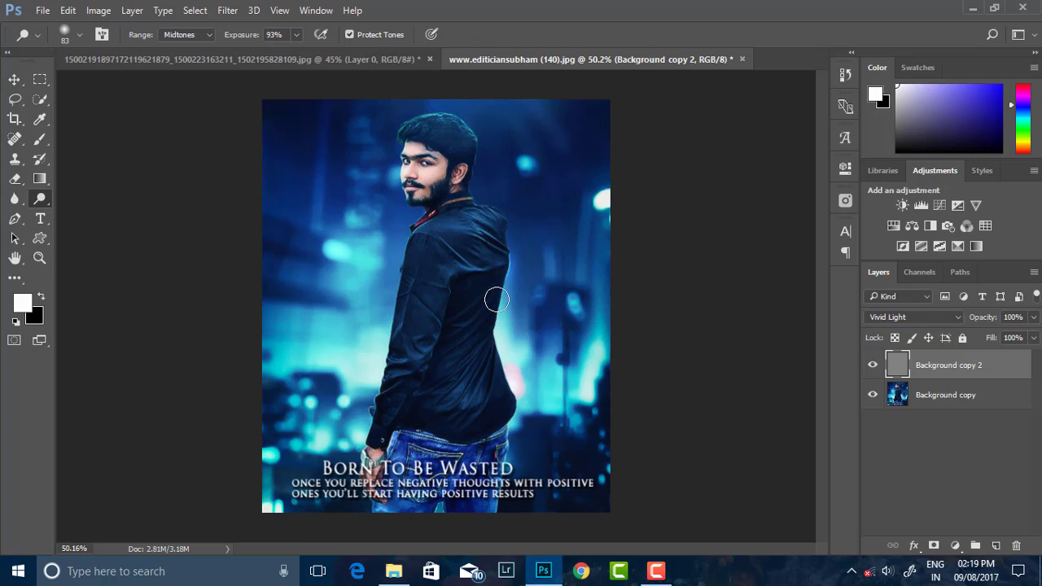
left_click_drag(498, 224, 502, 212)
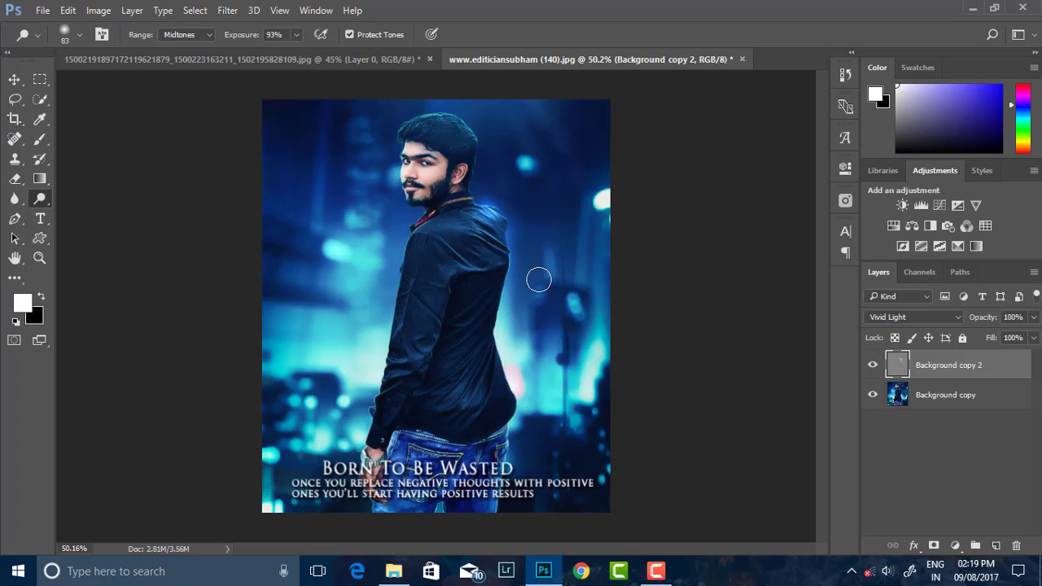
With a 67 px brush, brighten the glow along the shirt's right edge.
left_click_drag(643, 260, 620, 260)
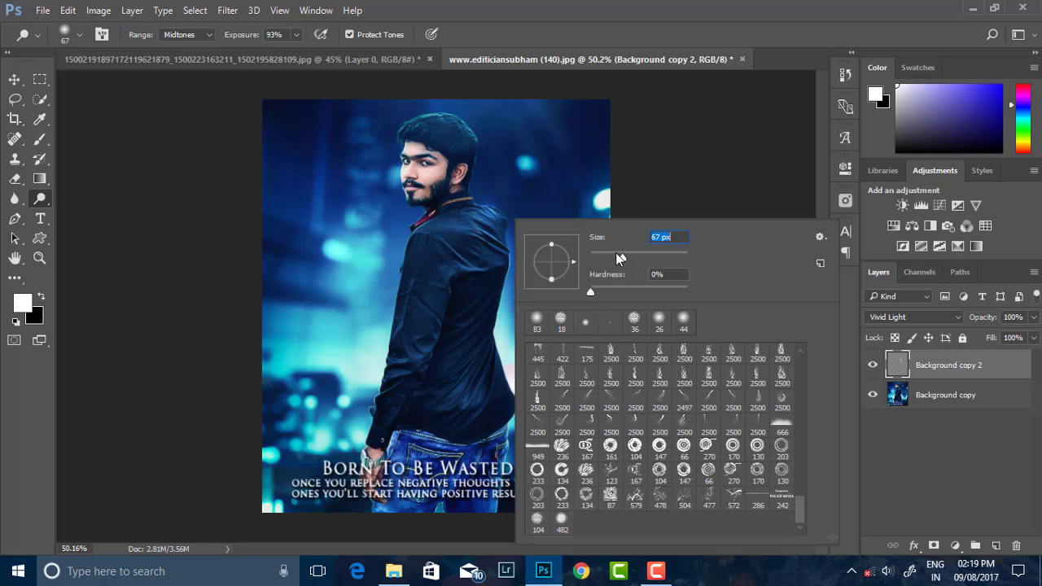
left_click(513, 223)
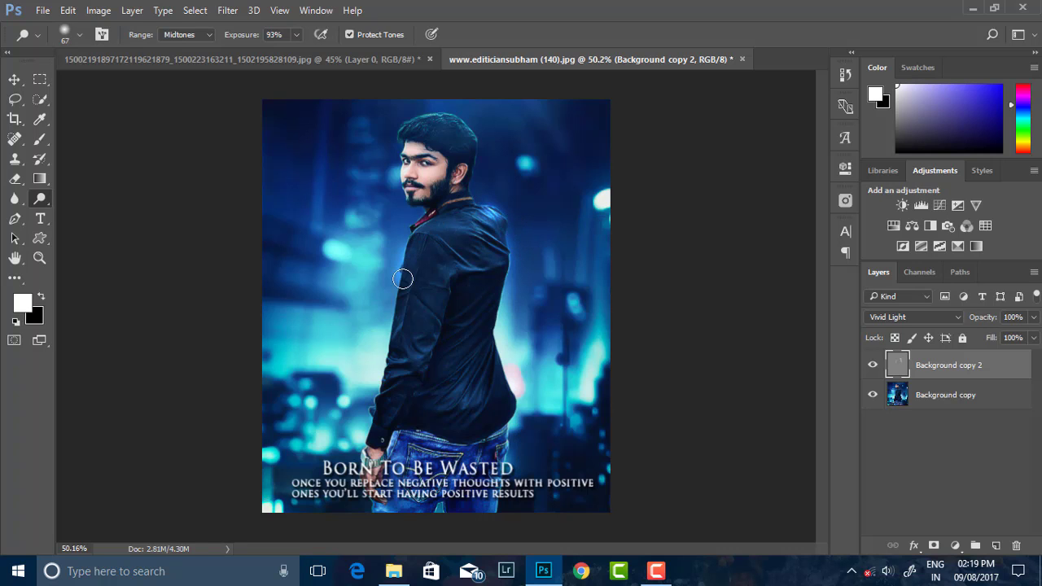
scroll(379, 333, "down", 2)
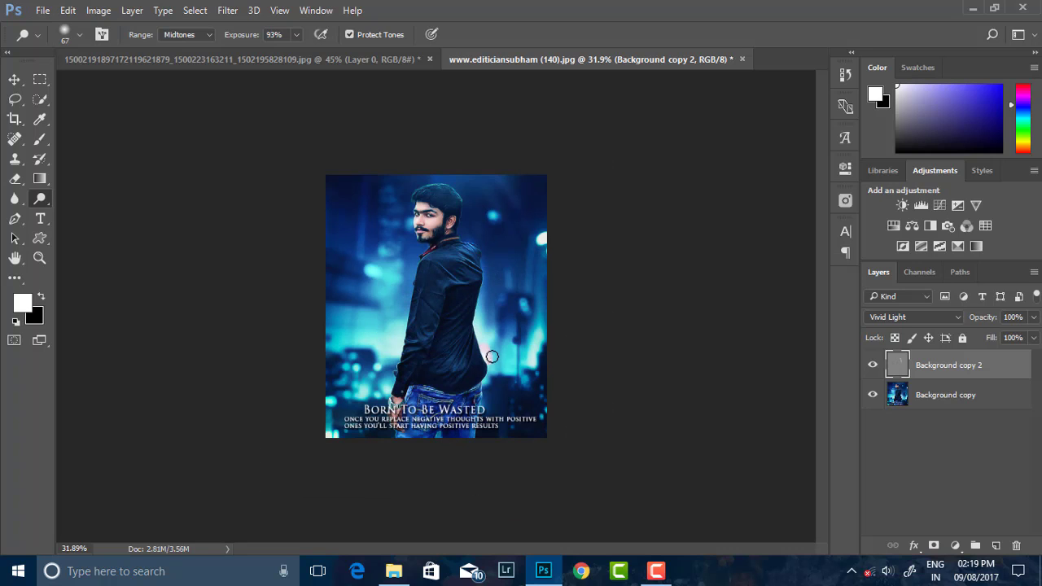
scroll(492, 275, "up", 2)
mouse_move(512, 410)
left_mouse_down()
mouse_move(491, 326)
mouse_move(500, 366)
mouse_move(499, 283)
left_mouse_up()
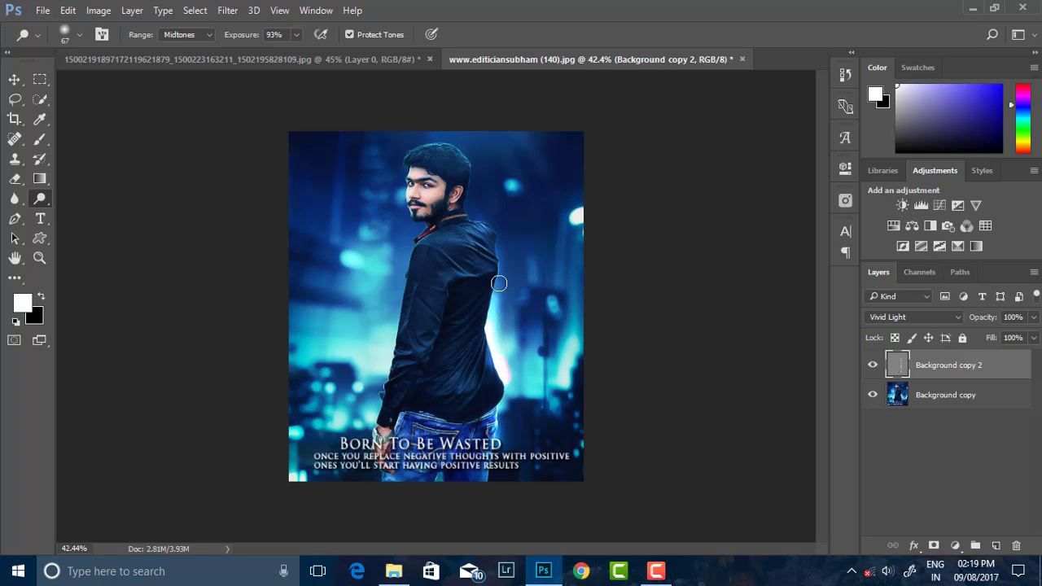
scroll(482, 303, "down", 3)
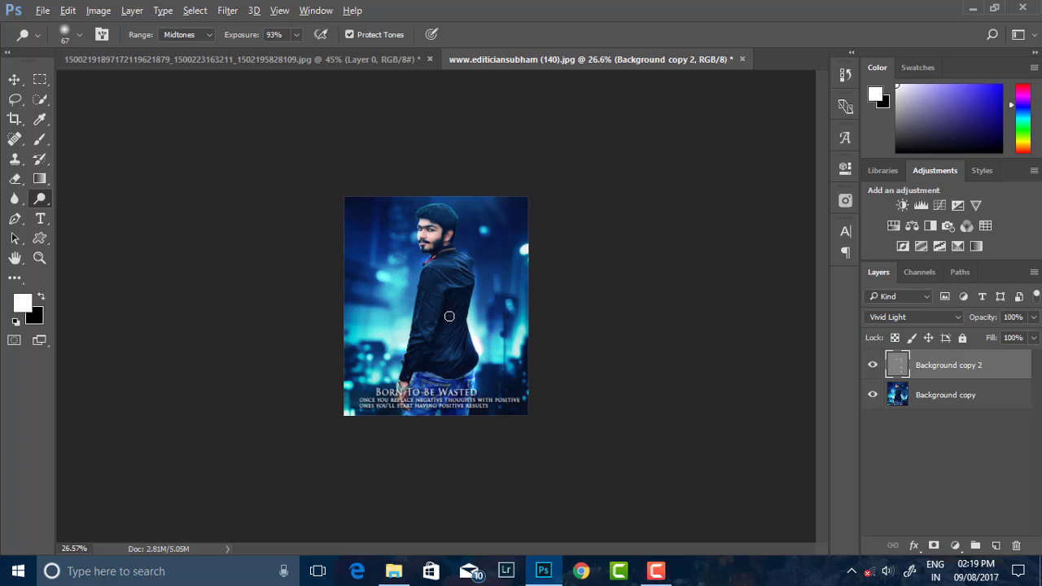
scroll(462, 303, "up", 2)
Merge all visible layers into a single layer for Camera Raw grading.
right_click(990, 404)
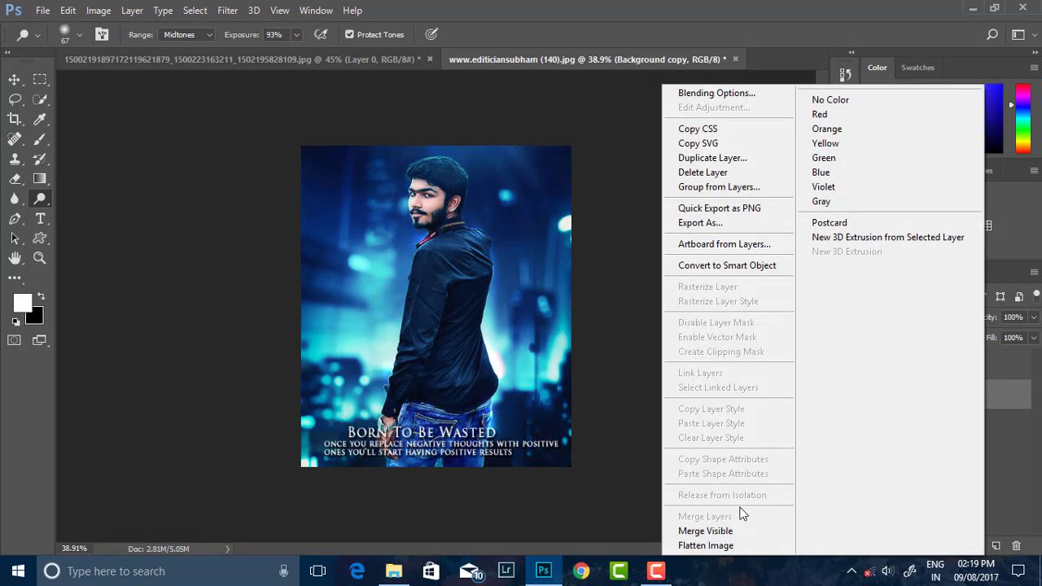
left_click(684, 533)
left_click(228, 10)
left_click(254, 98)
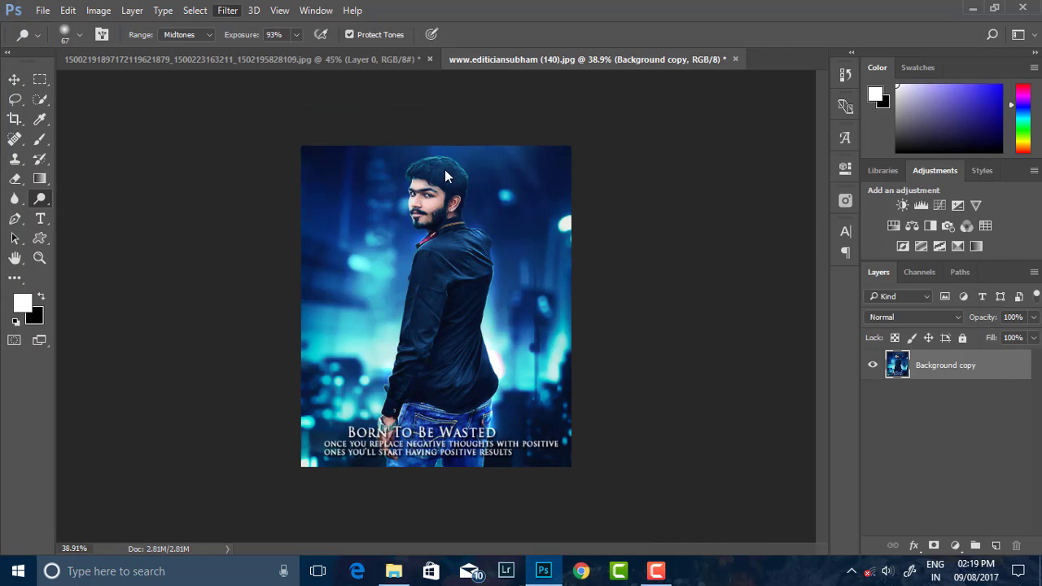
In Camera Raw, set Temperature -11, Exposure about +0.05, Blacks -21 and Clarity +22, leaving Shadows at 0.
left_click_drag(867, 261, 858, 261)
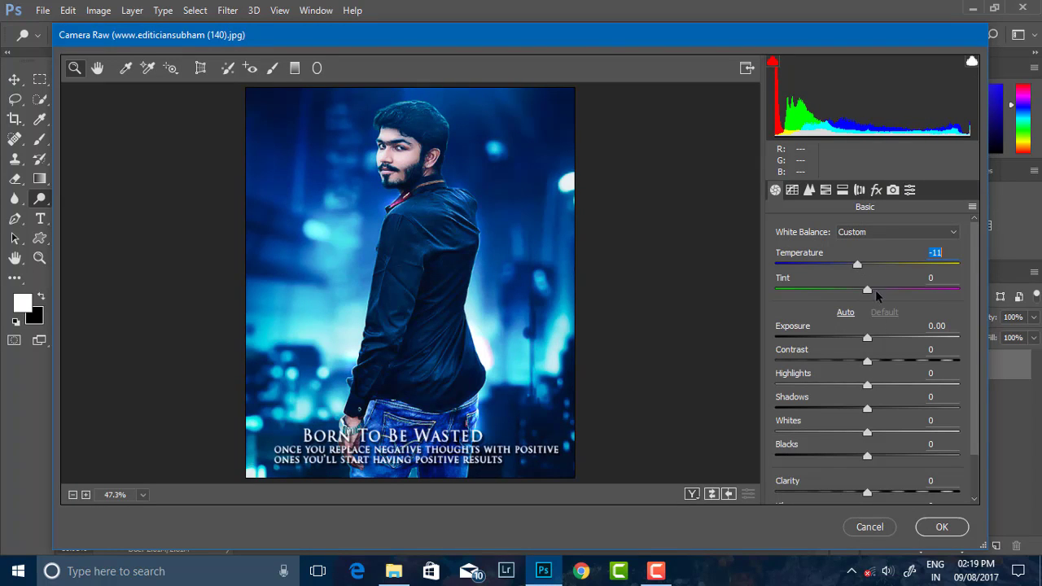
left_click_drag(869, 339, 870, 339)
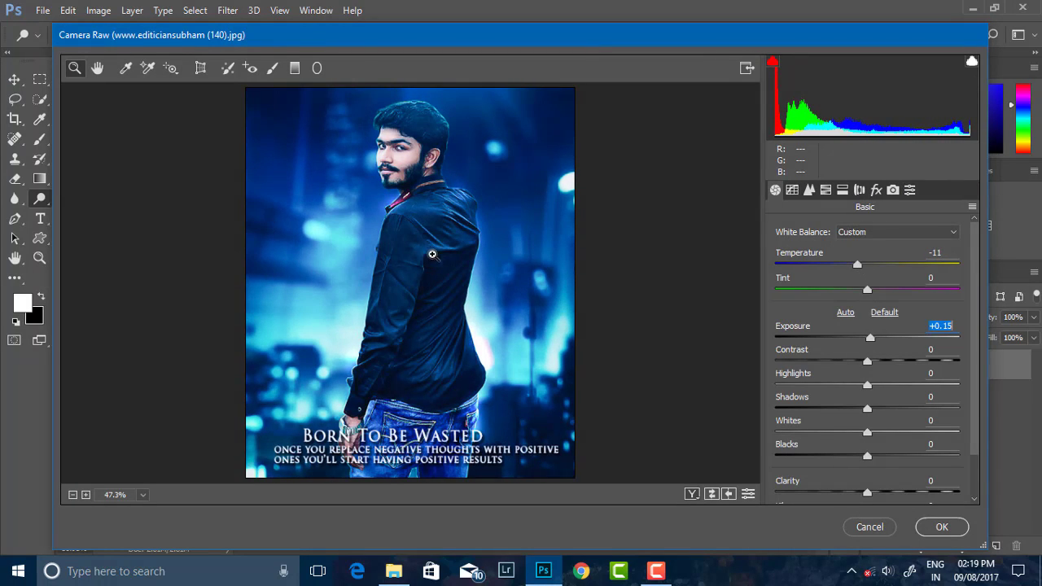
mouse_move(868, 410)
left_mouse_down()
mouse_move(884, 409)
mouse_move(840, 409)
left_mouse_up()
double_click(841, 410)
mouse_move(868, 458)
left_mouse_down()
mouse_move(836, 457)
mouse_move(848, 458)
left_mouse_up()
left_click_drag(871, 339, 868, 339)
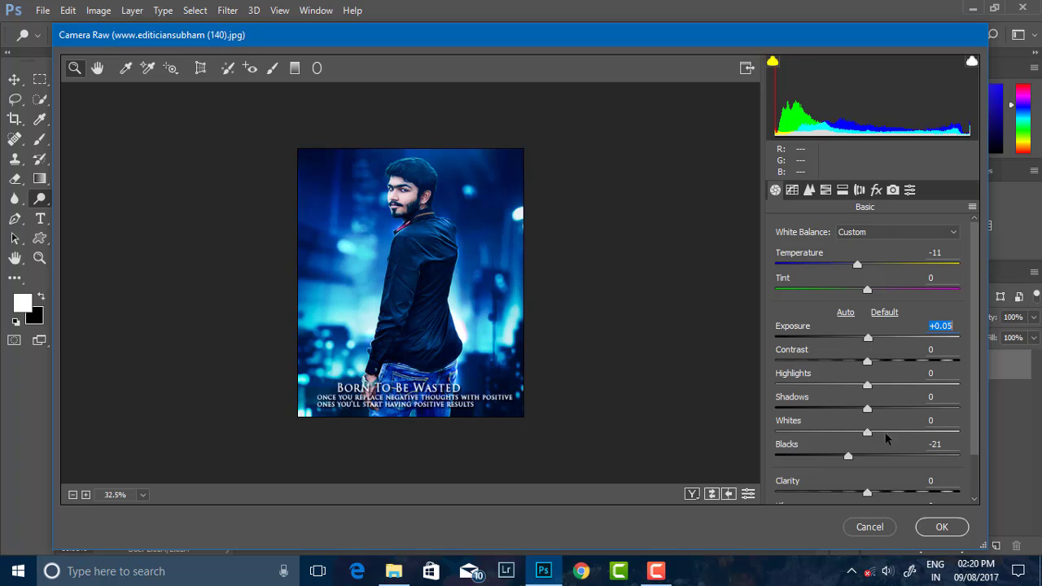
left_click_drag(867, 492, 891, 493)
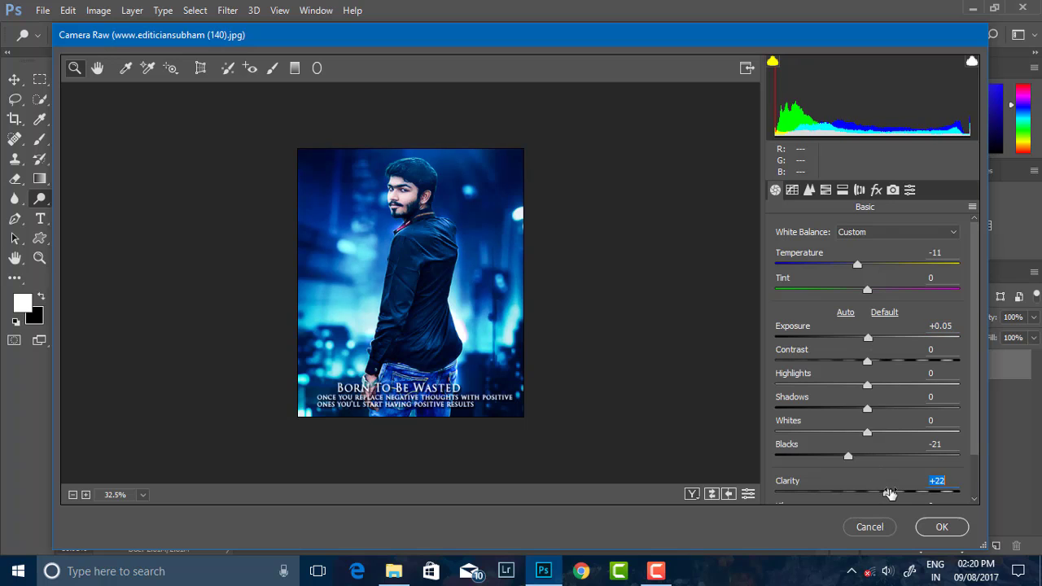
Add slight luminance noise reduction and lower the Aquas saturation in HSL.
left_click(809, 190)
left_click_drag(776, 379, 783, 380)
left_click(826, 190)
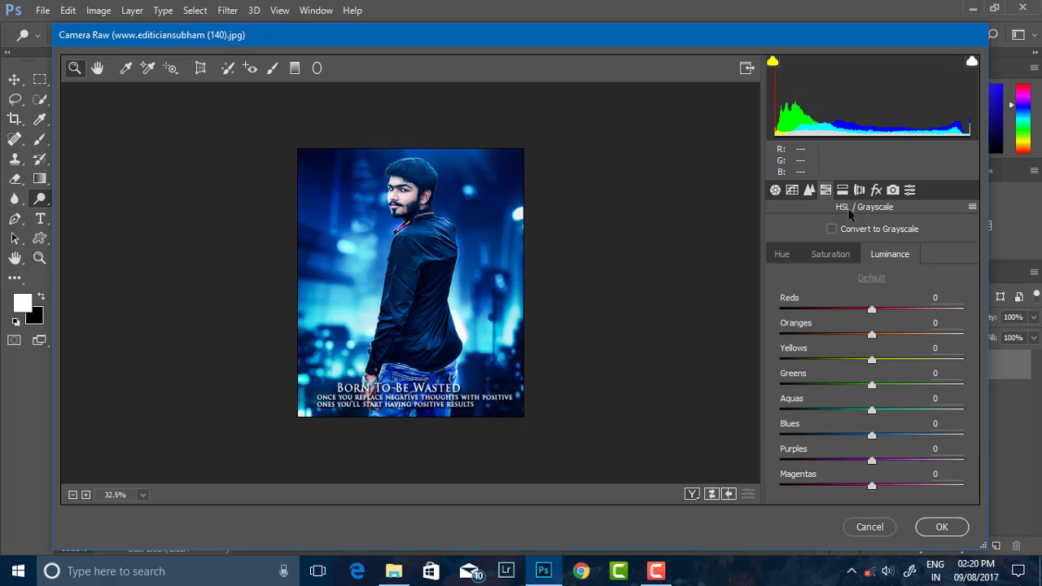
left_click(838, 255)
mouse_move(872, 410)
left_mouse_down()
mouse_move(921, 410)
mouse_move(796, 412)
mouse_move(824, 417)
left_mouse_up()
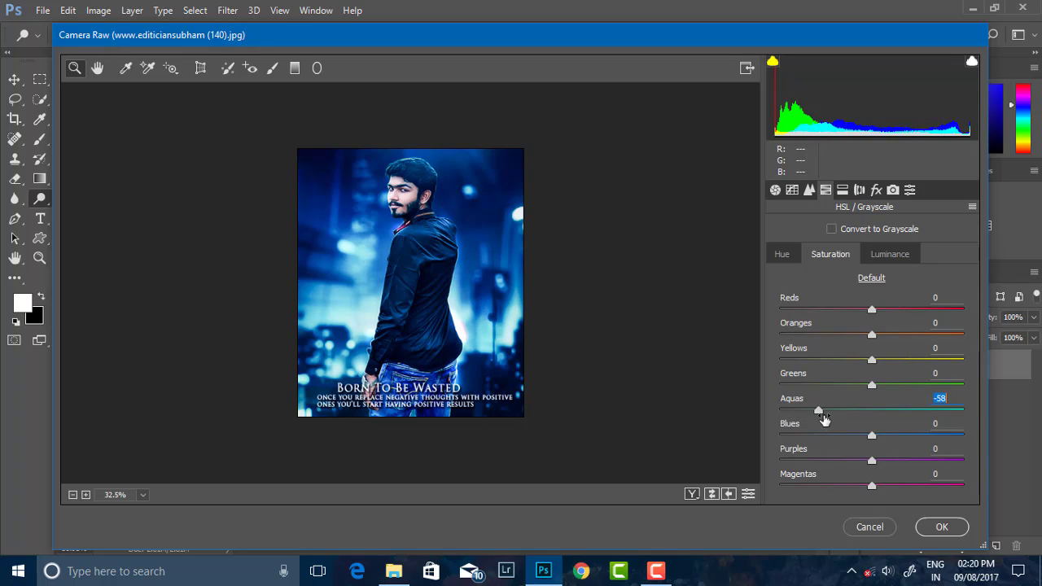
Try a saturation boost, reset Saturation to 0, and apply the Camera Raw grade.
left_click(877, 189)
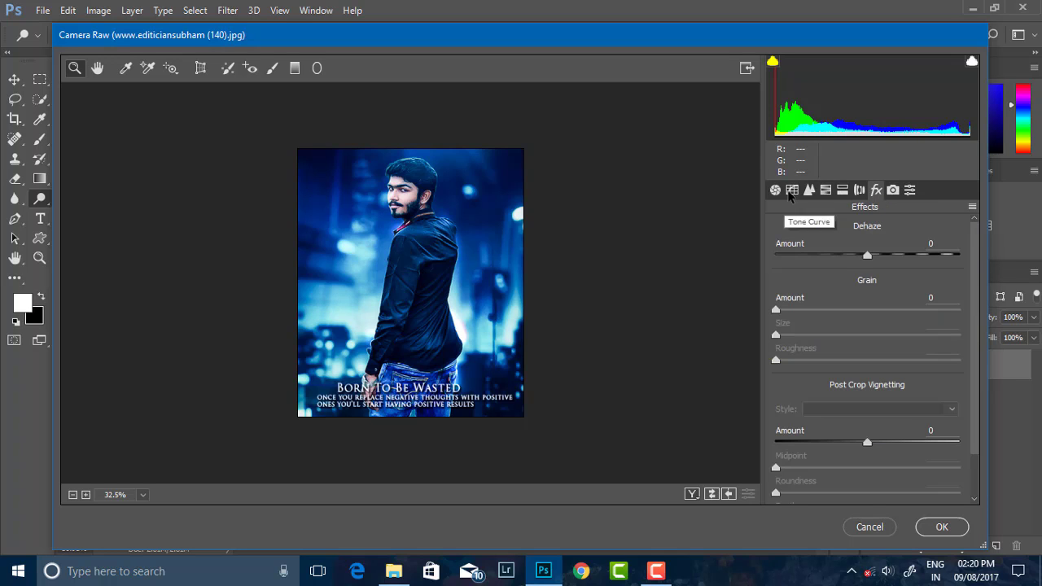
left_click(788, 191)
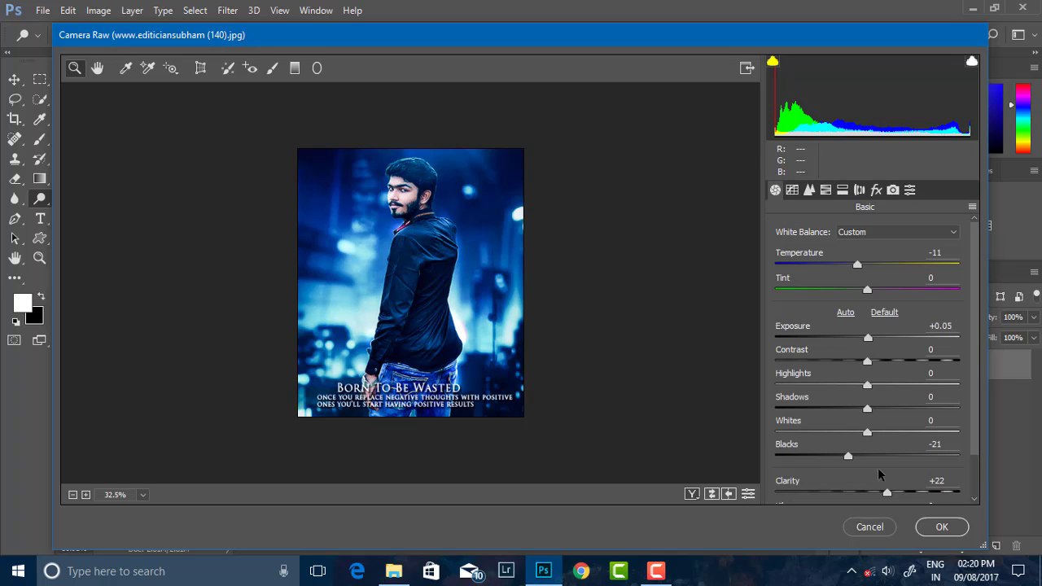
scroll(894, 386, "down", 2)
mouse_move(868, 493)
left_mouse_down()
mouse_move(896, 492)
mouse_move(876, 466)
left_mouse_up()
double_click(891, 490)
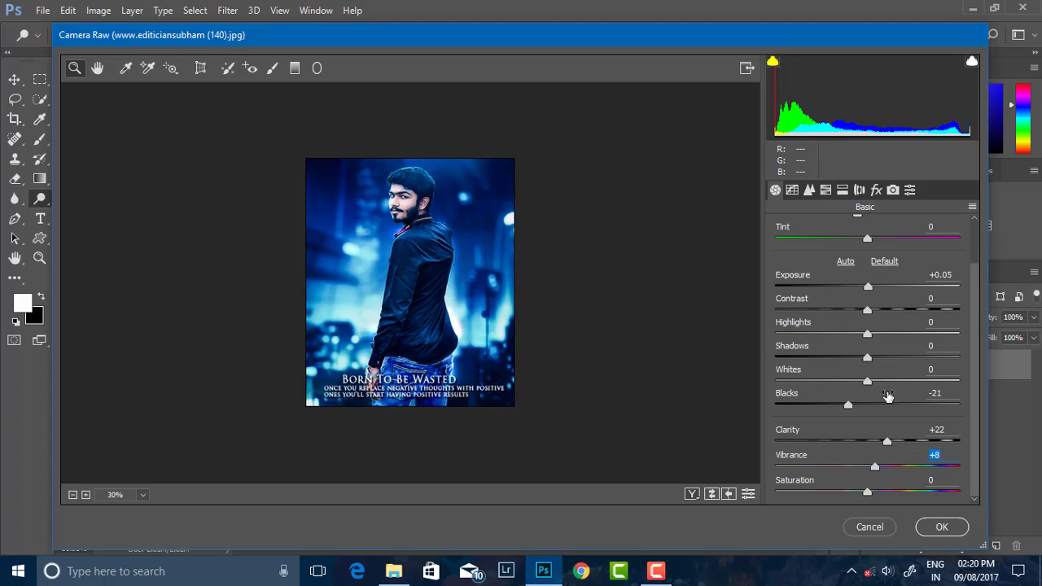
left_click(938, 527)
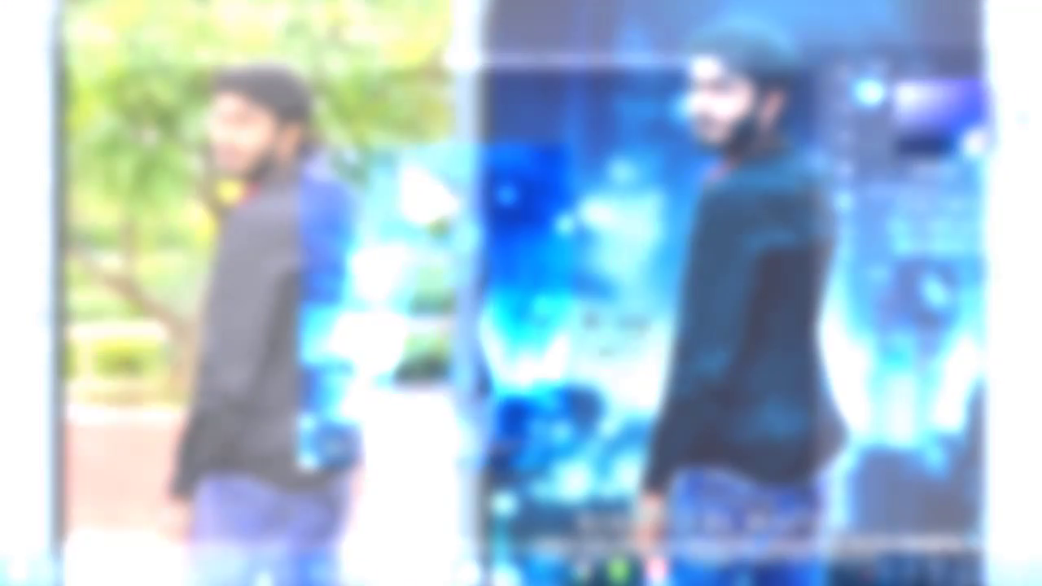